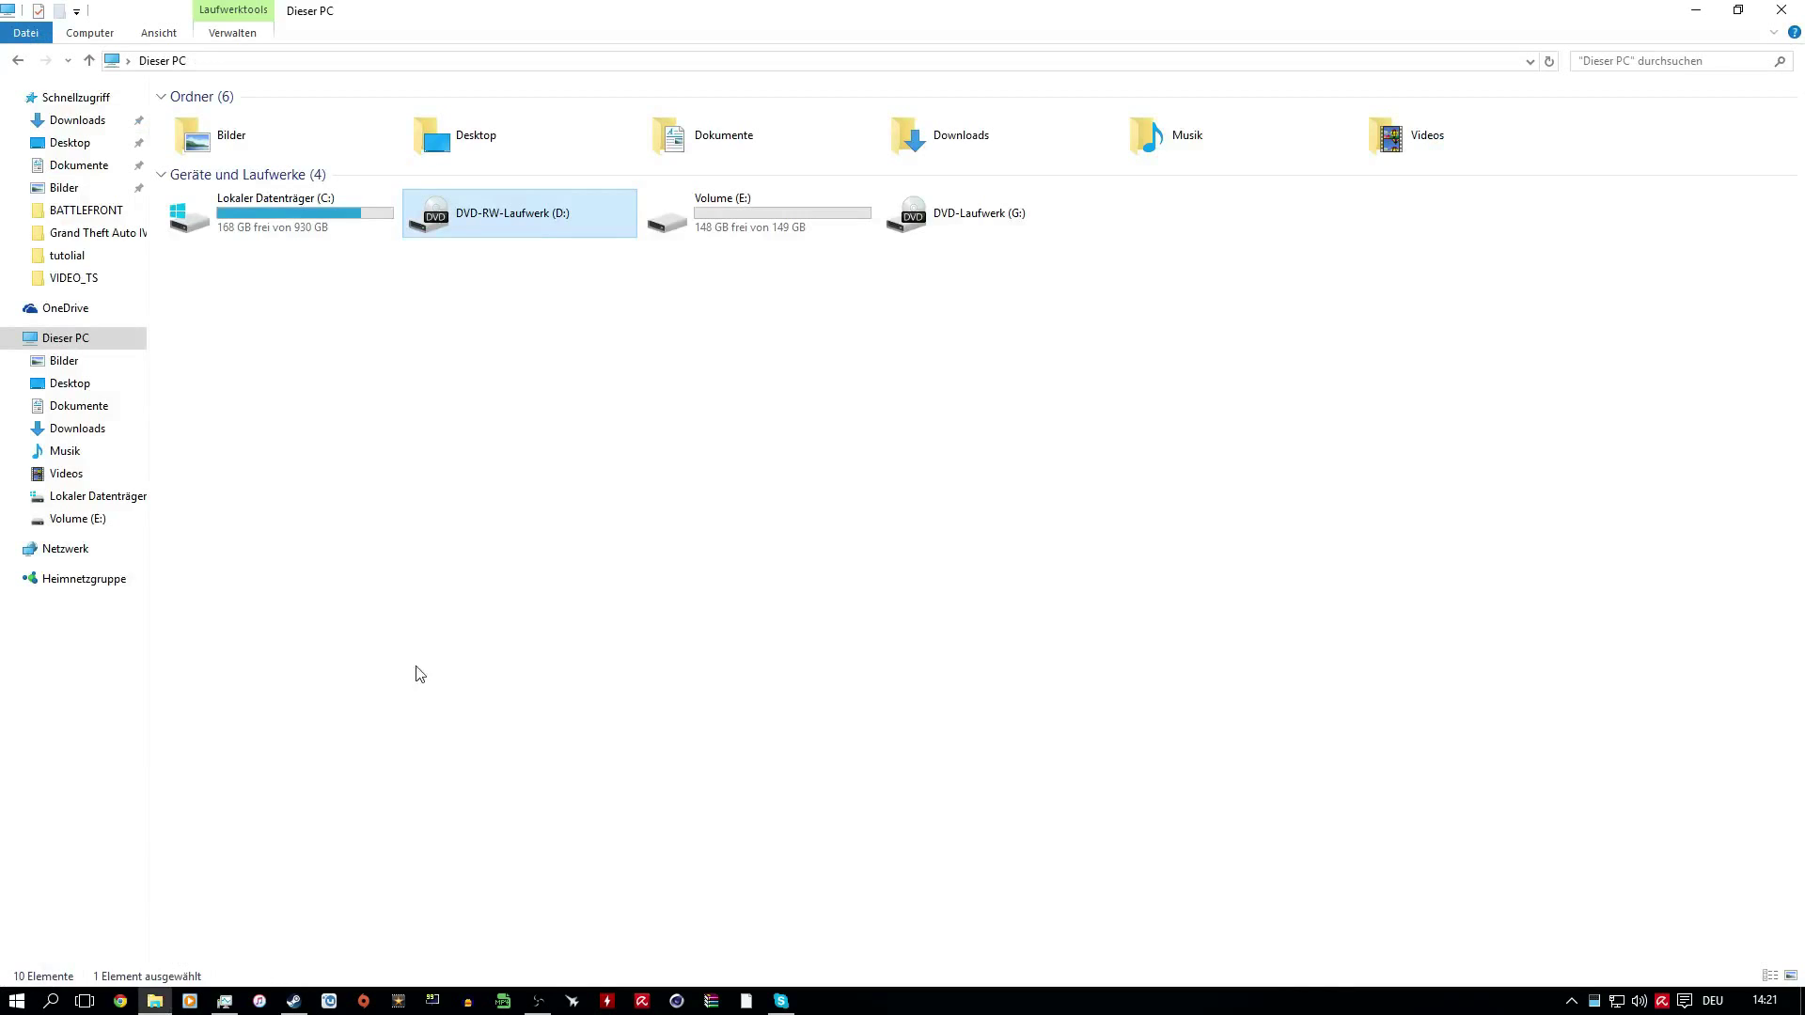
Close the Dieser PC window to return to the desktop.
left_click_drag(1430, 6, 1088, 26)
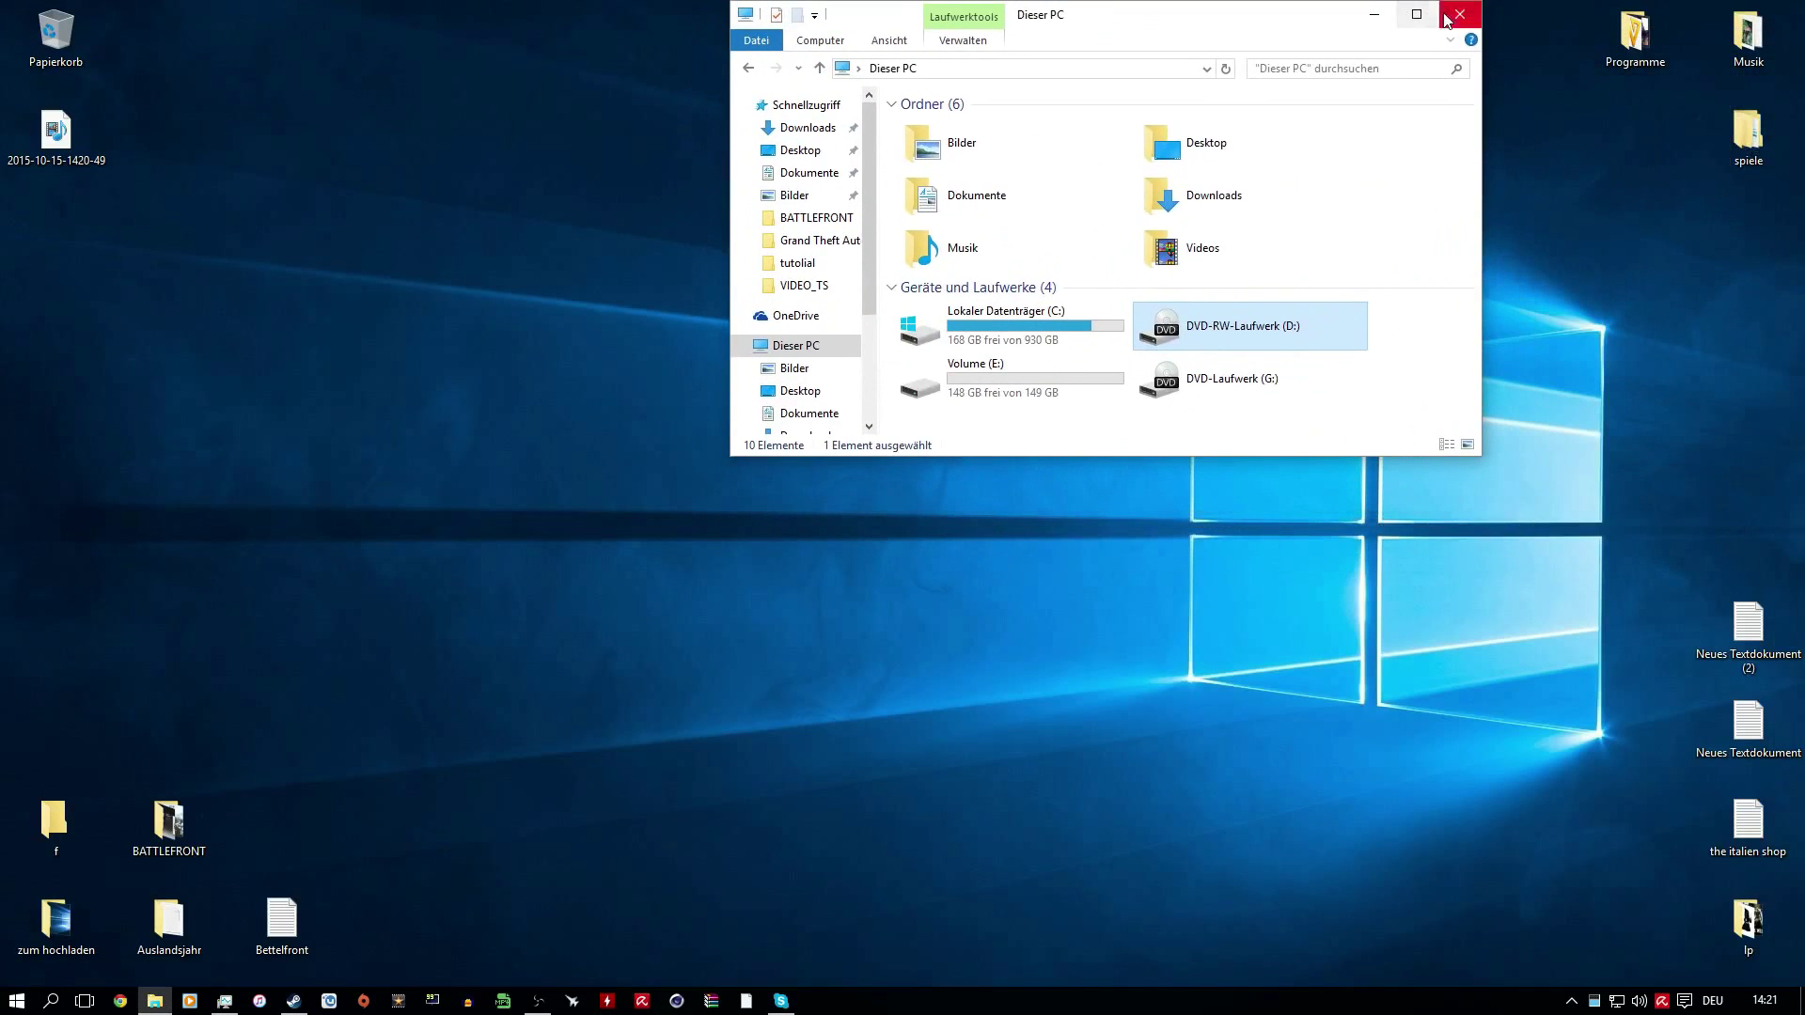
left_click(1438, 26)
right_click(673, 347)
left_click(403, 826)
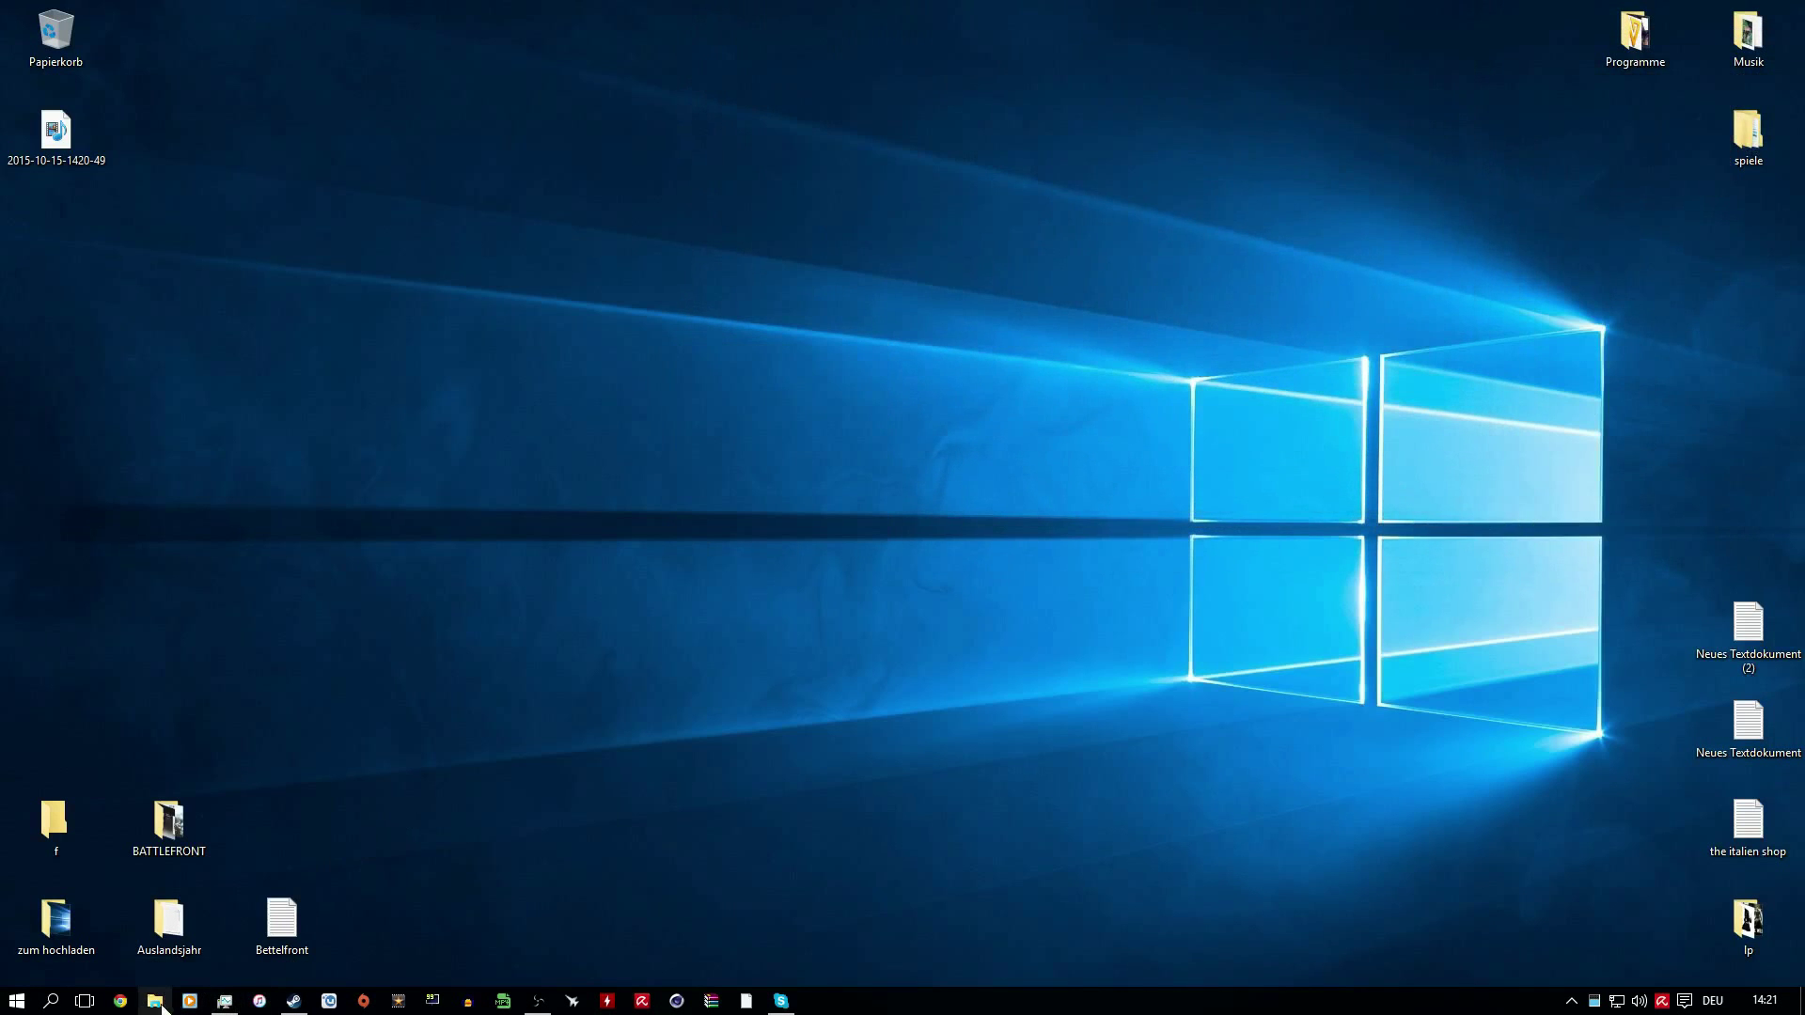
Open Explorer in a maximized window and show the drives under Dieser PC.
right_click(16, 1001)
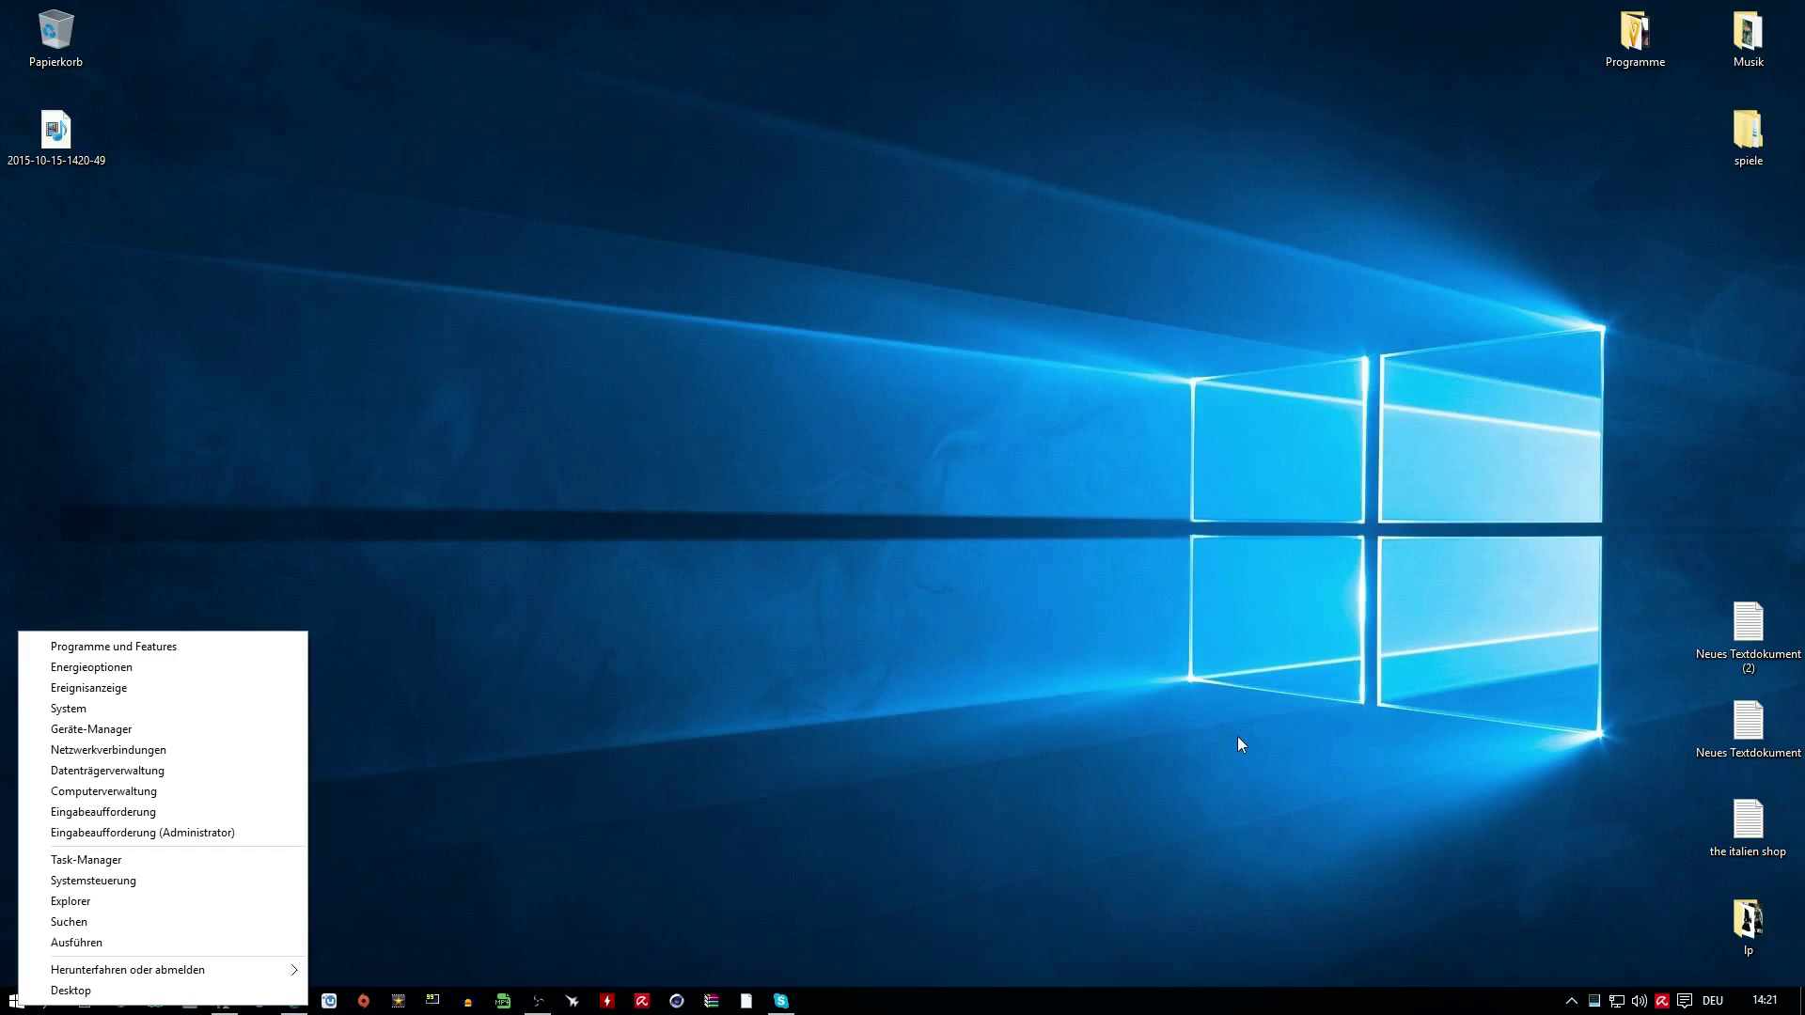
left_click(172, 911)
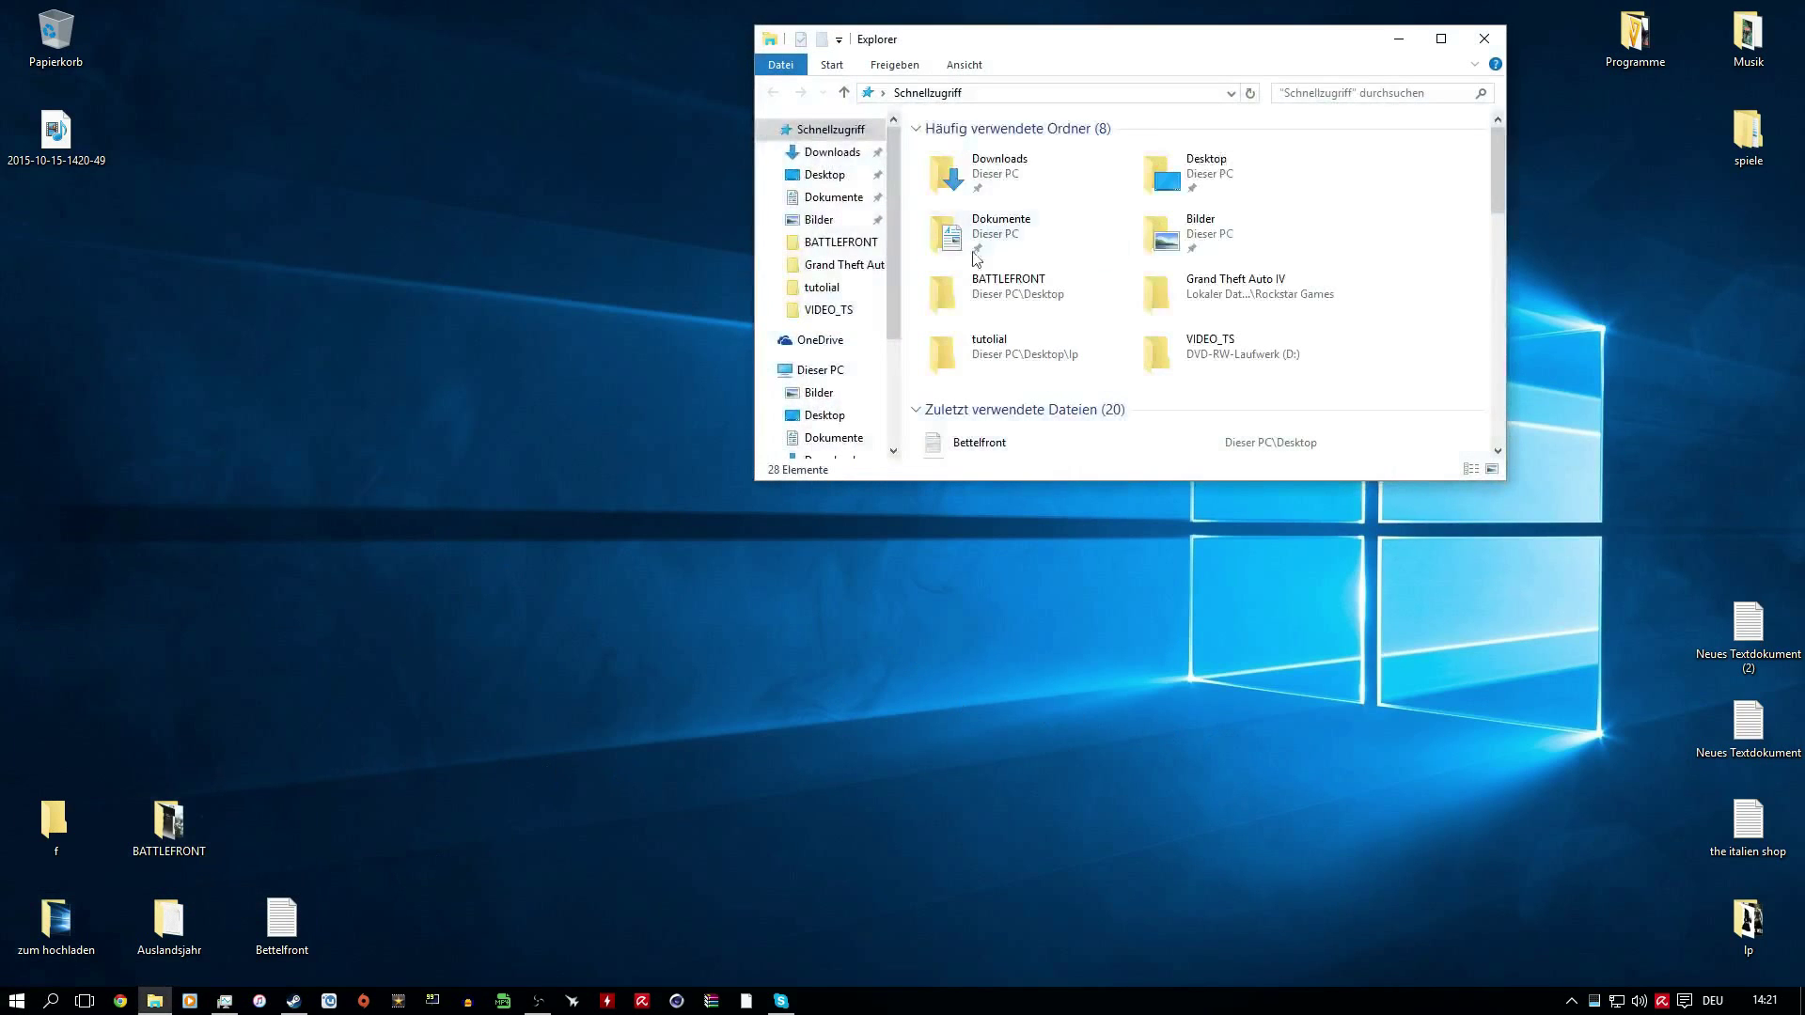
left_click(1441, 38)
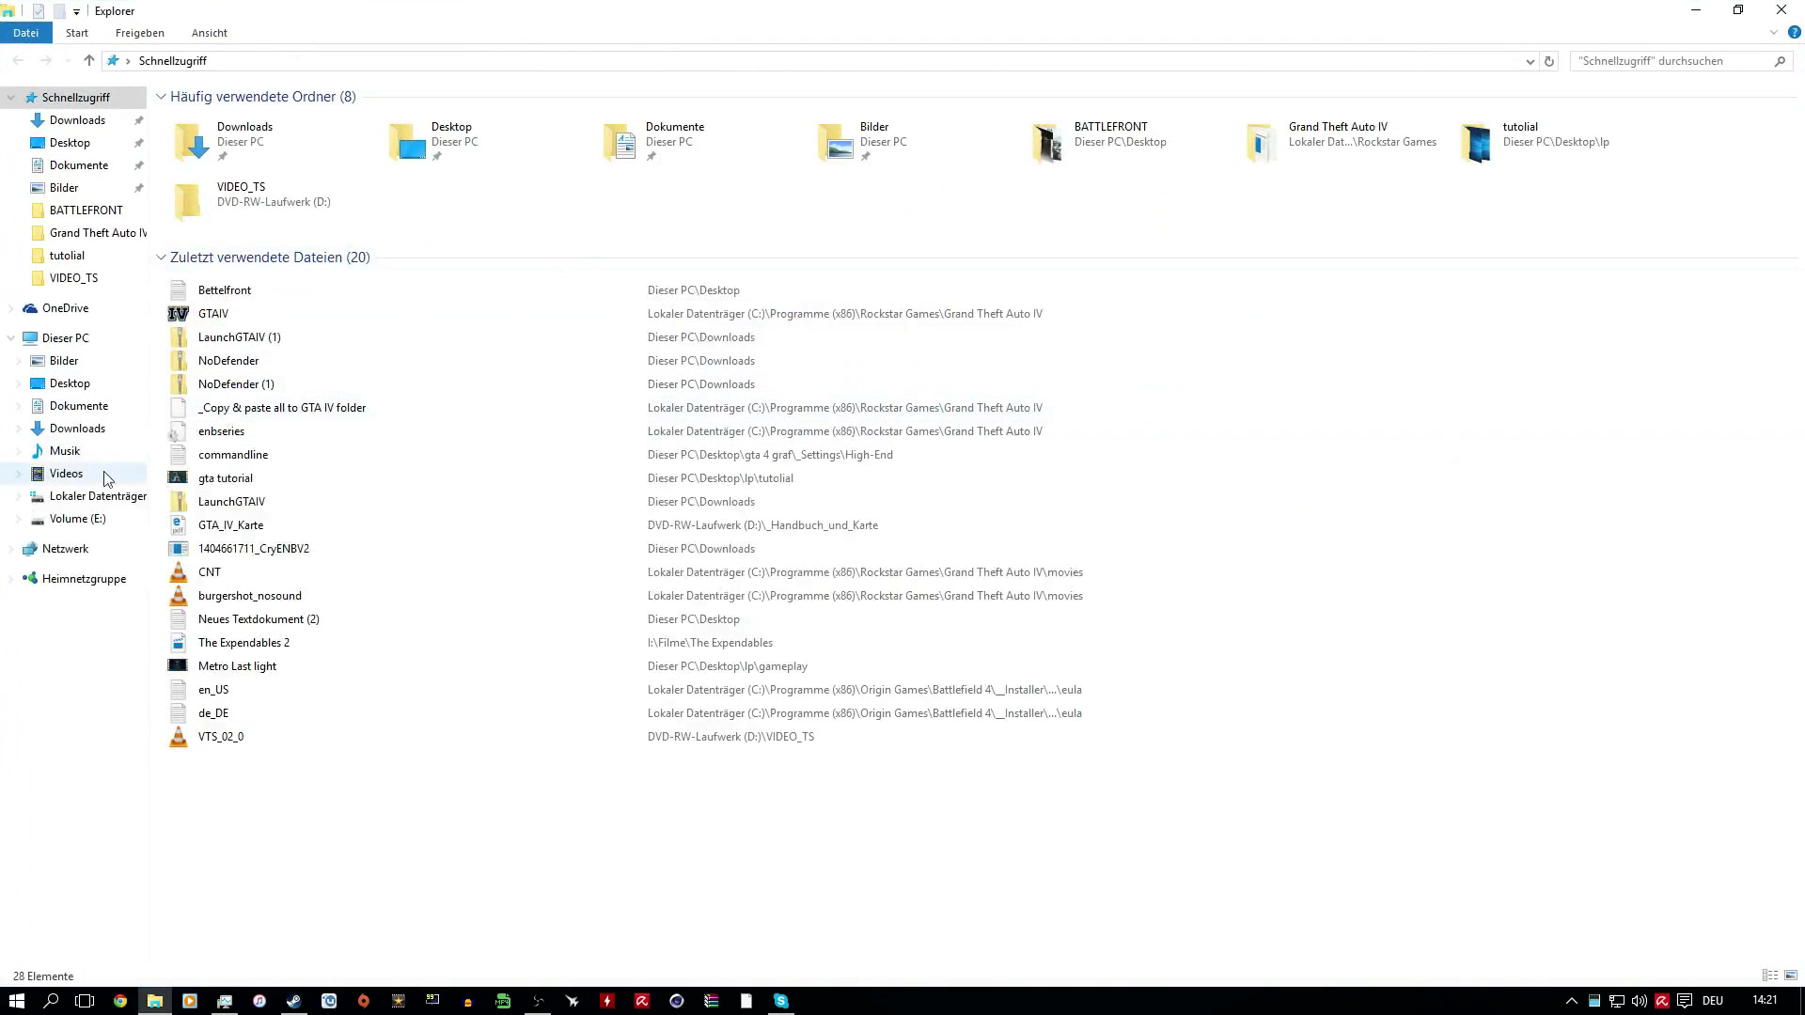
left_click(86, 346)
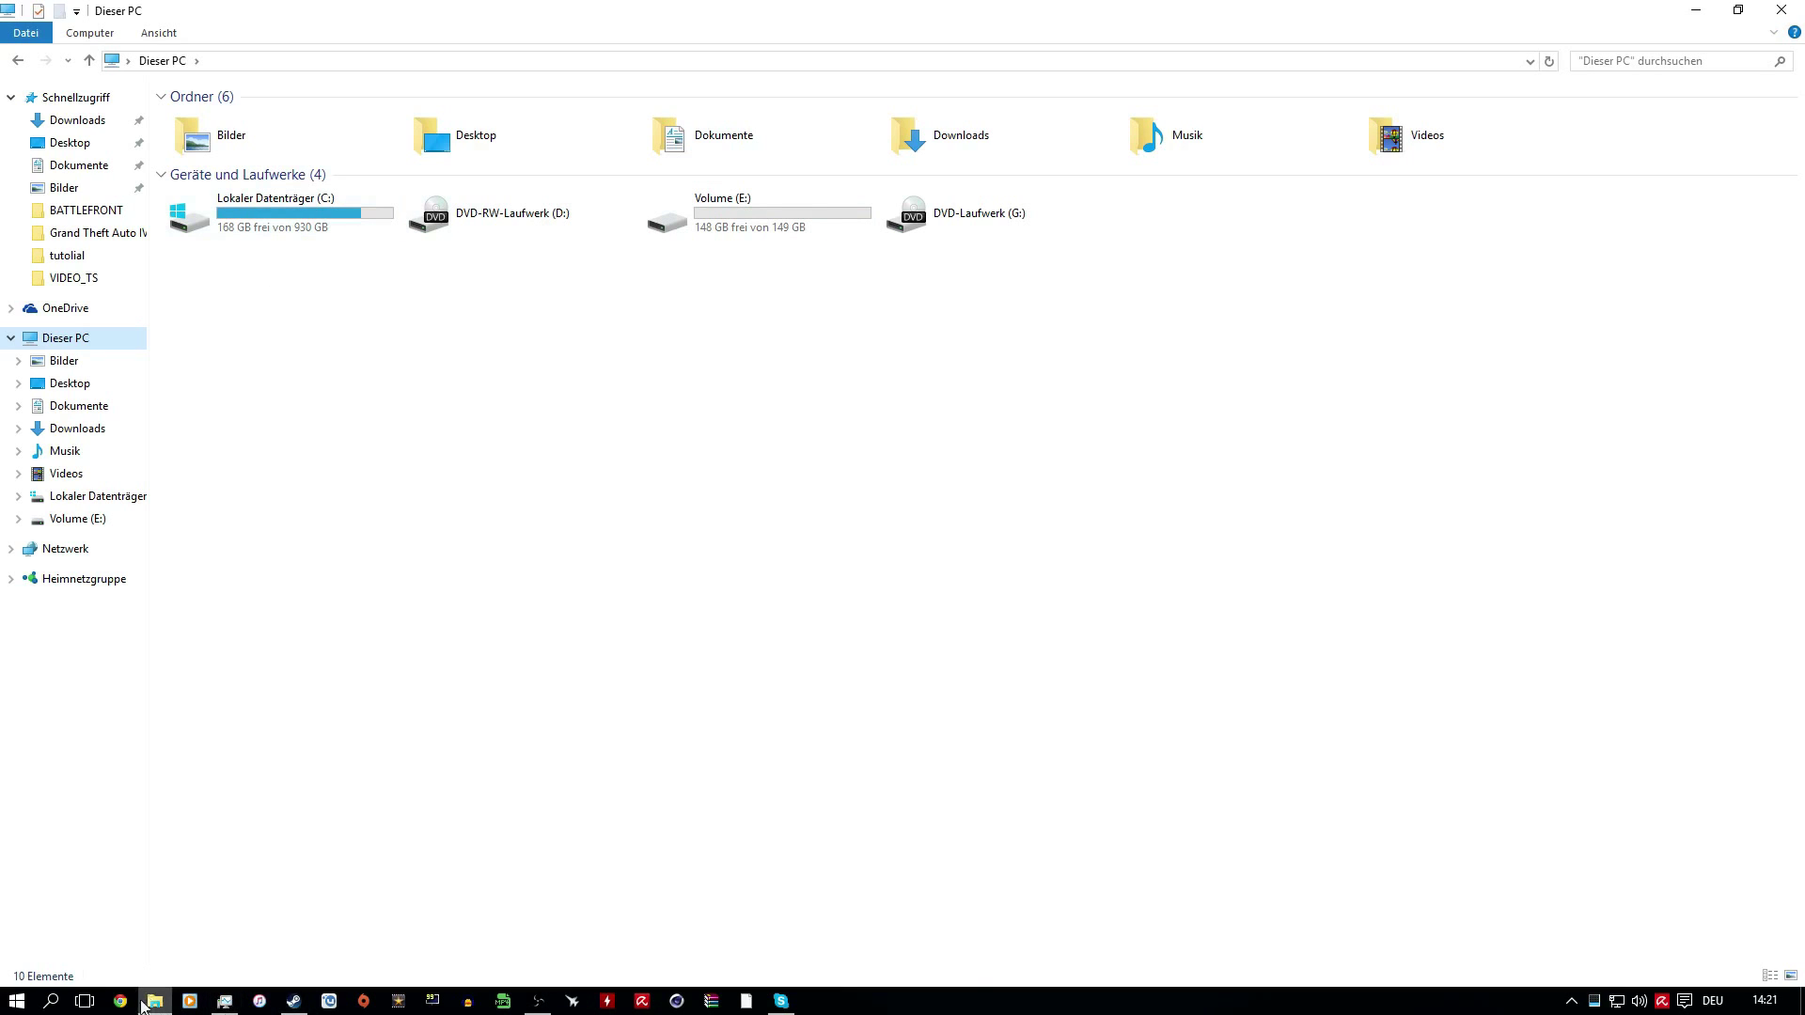
Search Windows for "comp", open Computerverwaltung maximized, and display Datenträgerverwaltung under Datenspeicher.
left_click(56, 1004)
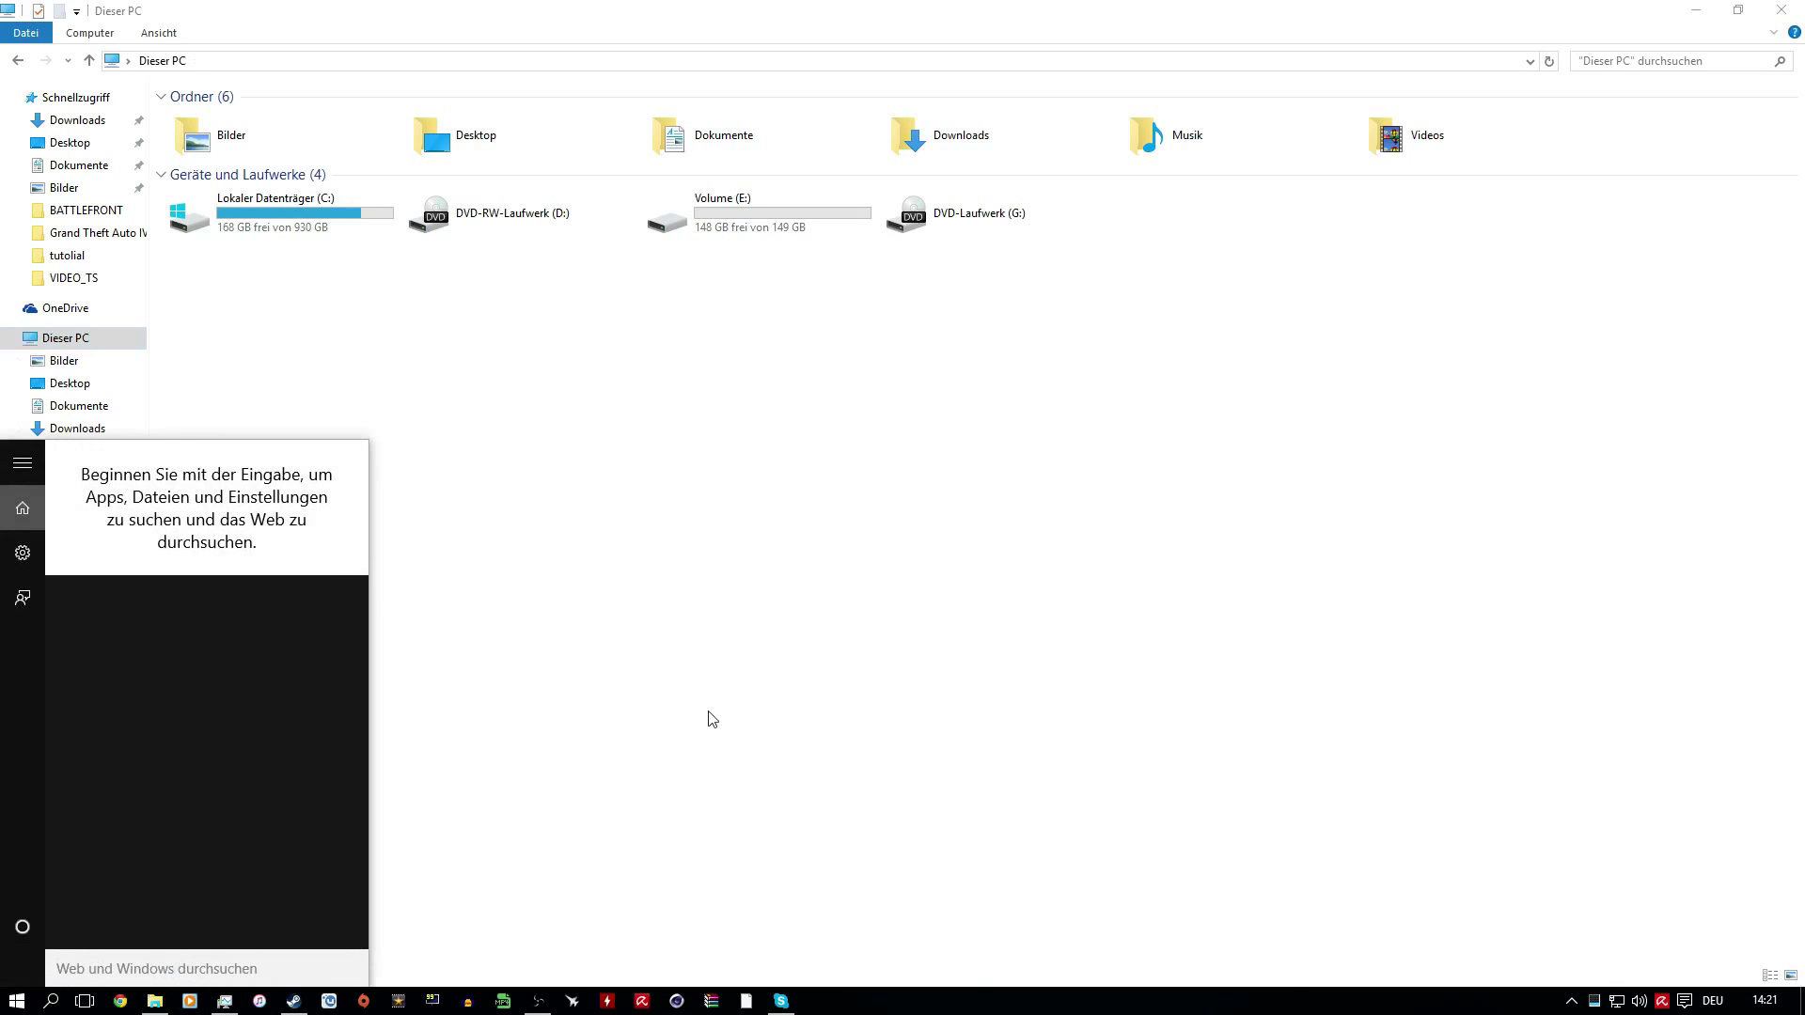
type("com")
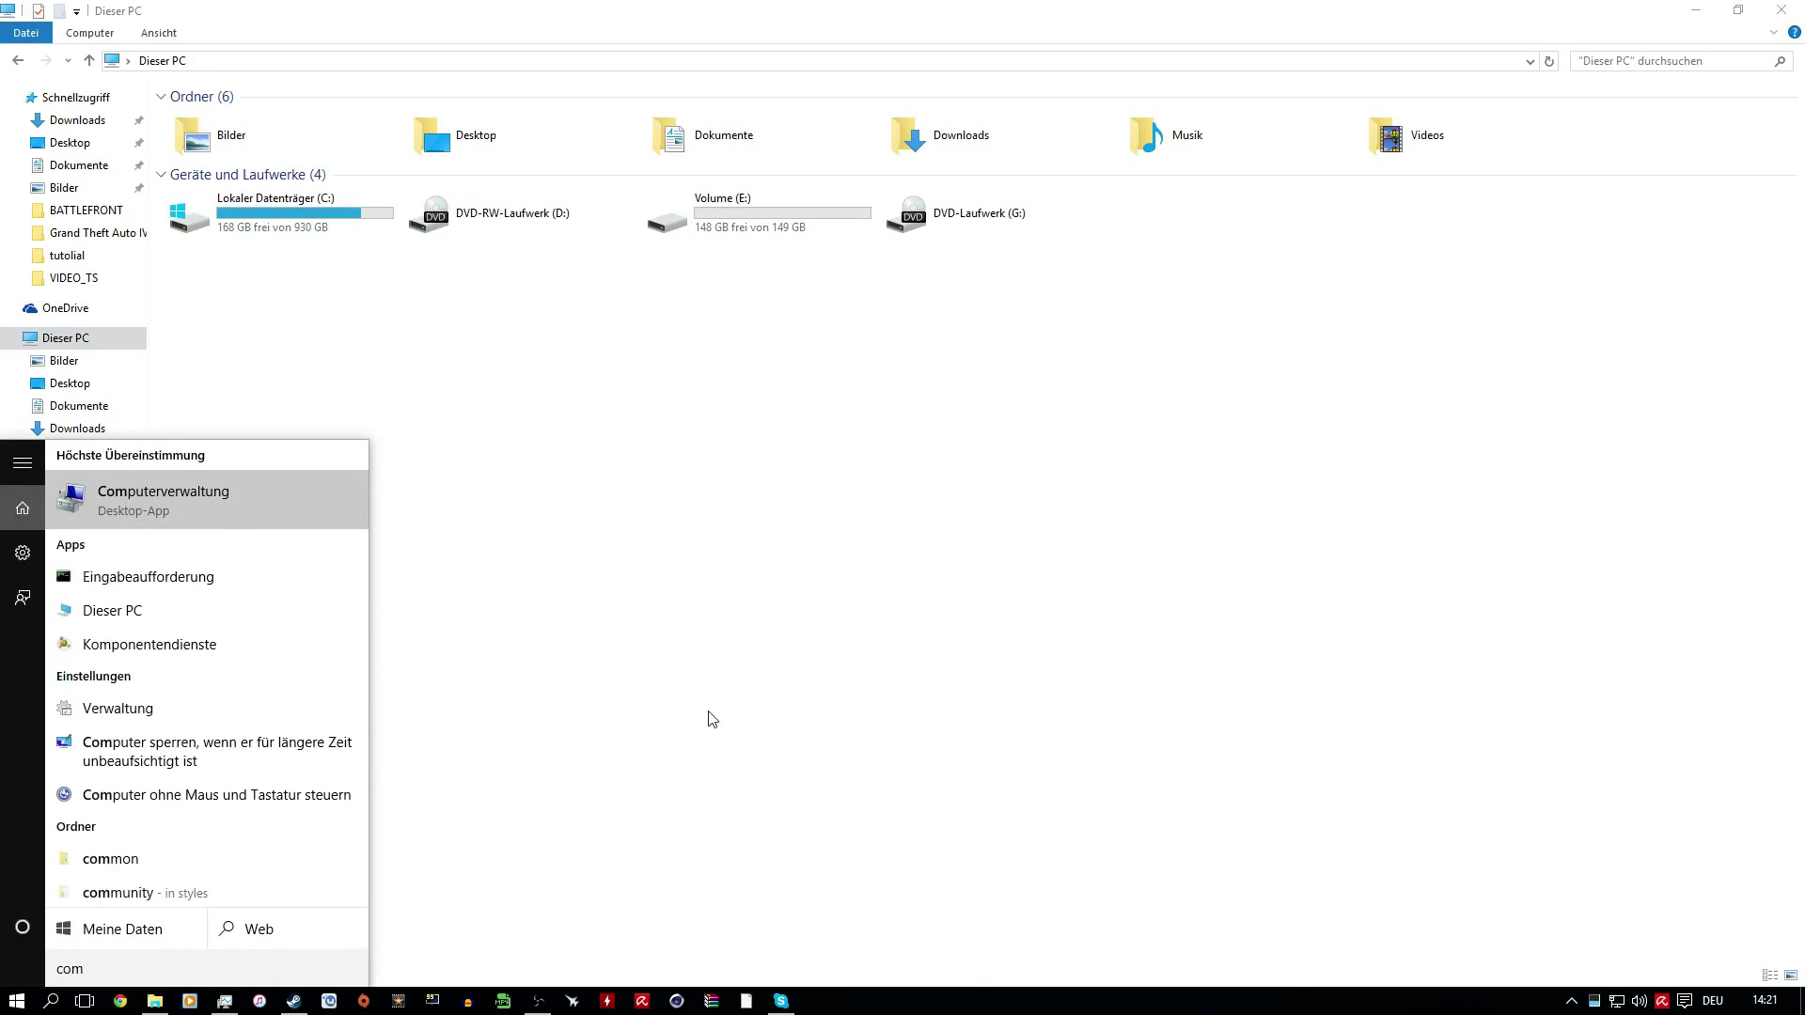
type("p")
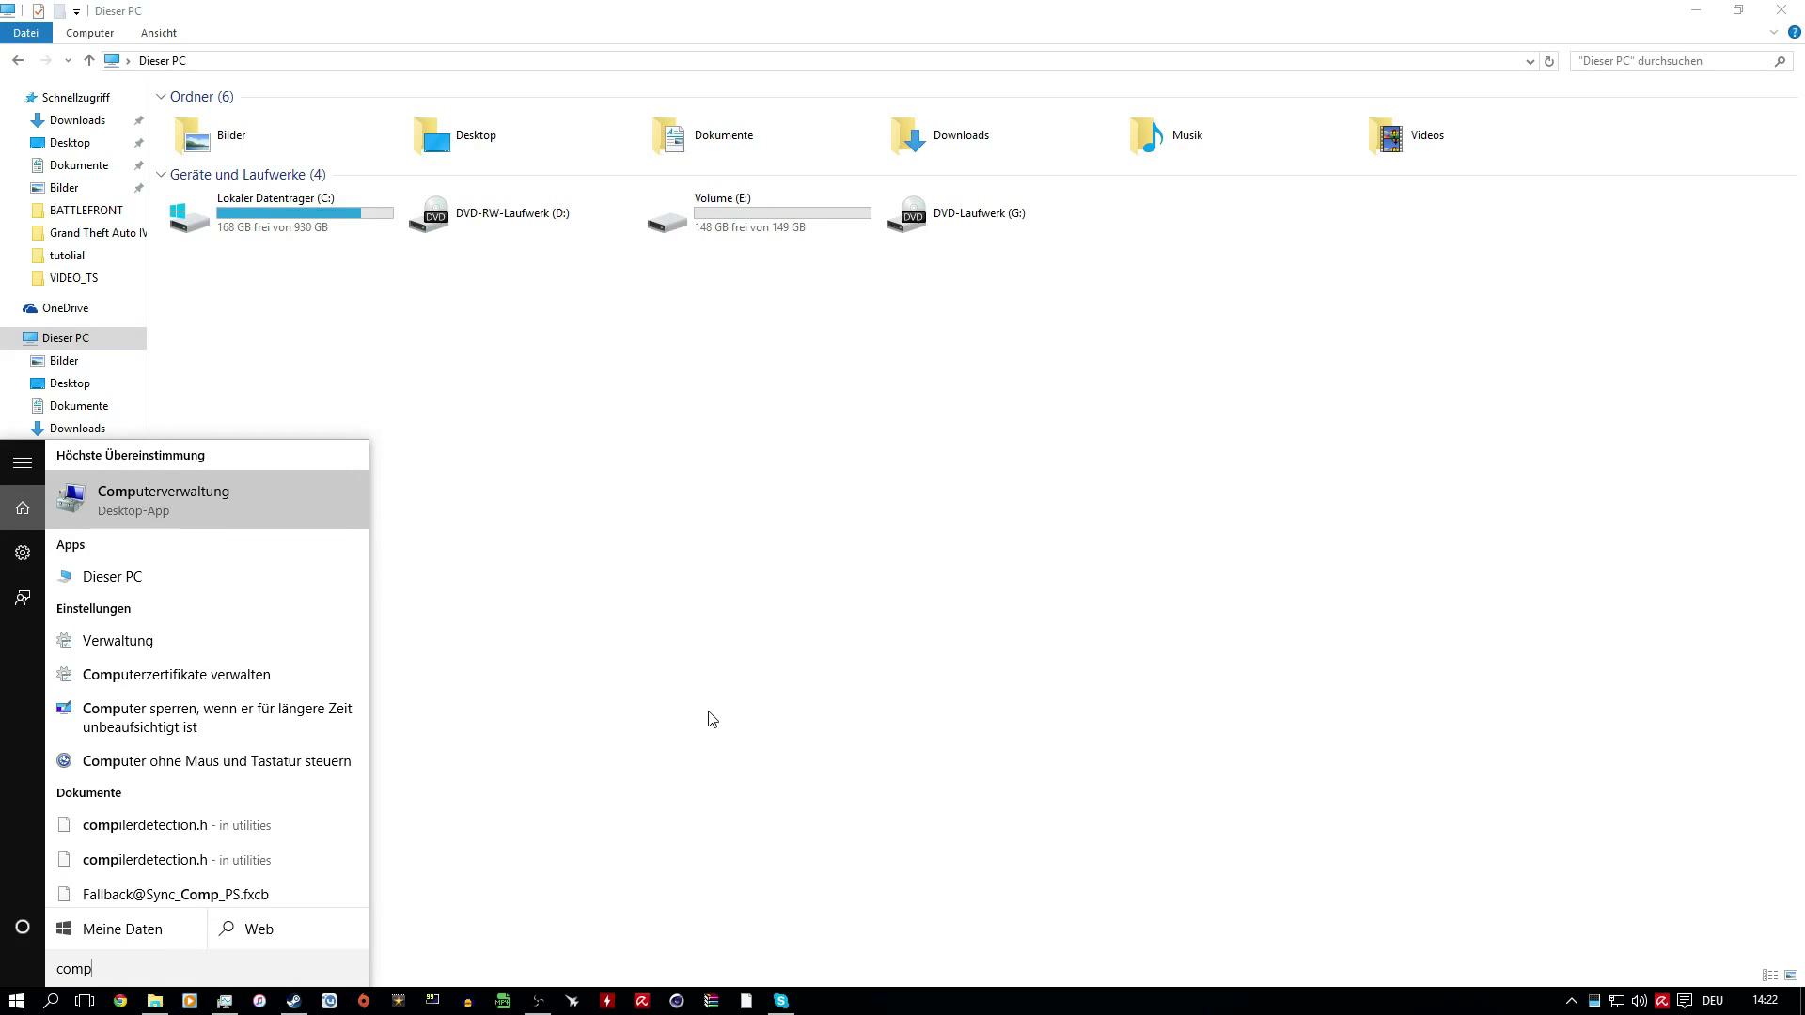
left_click(237, 492)
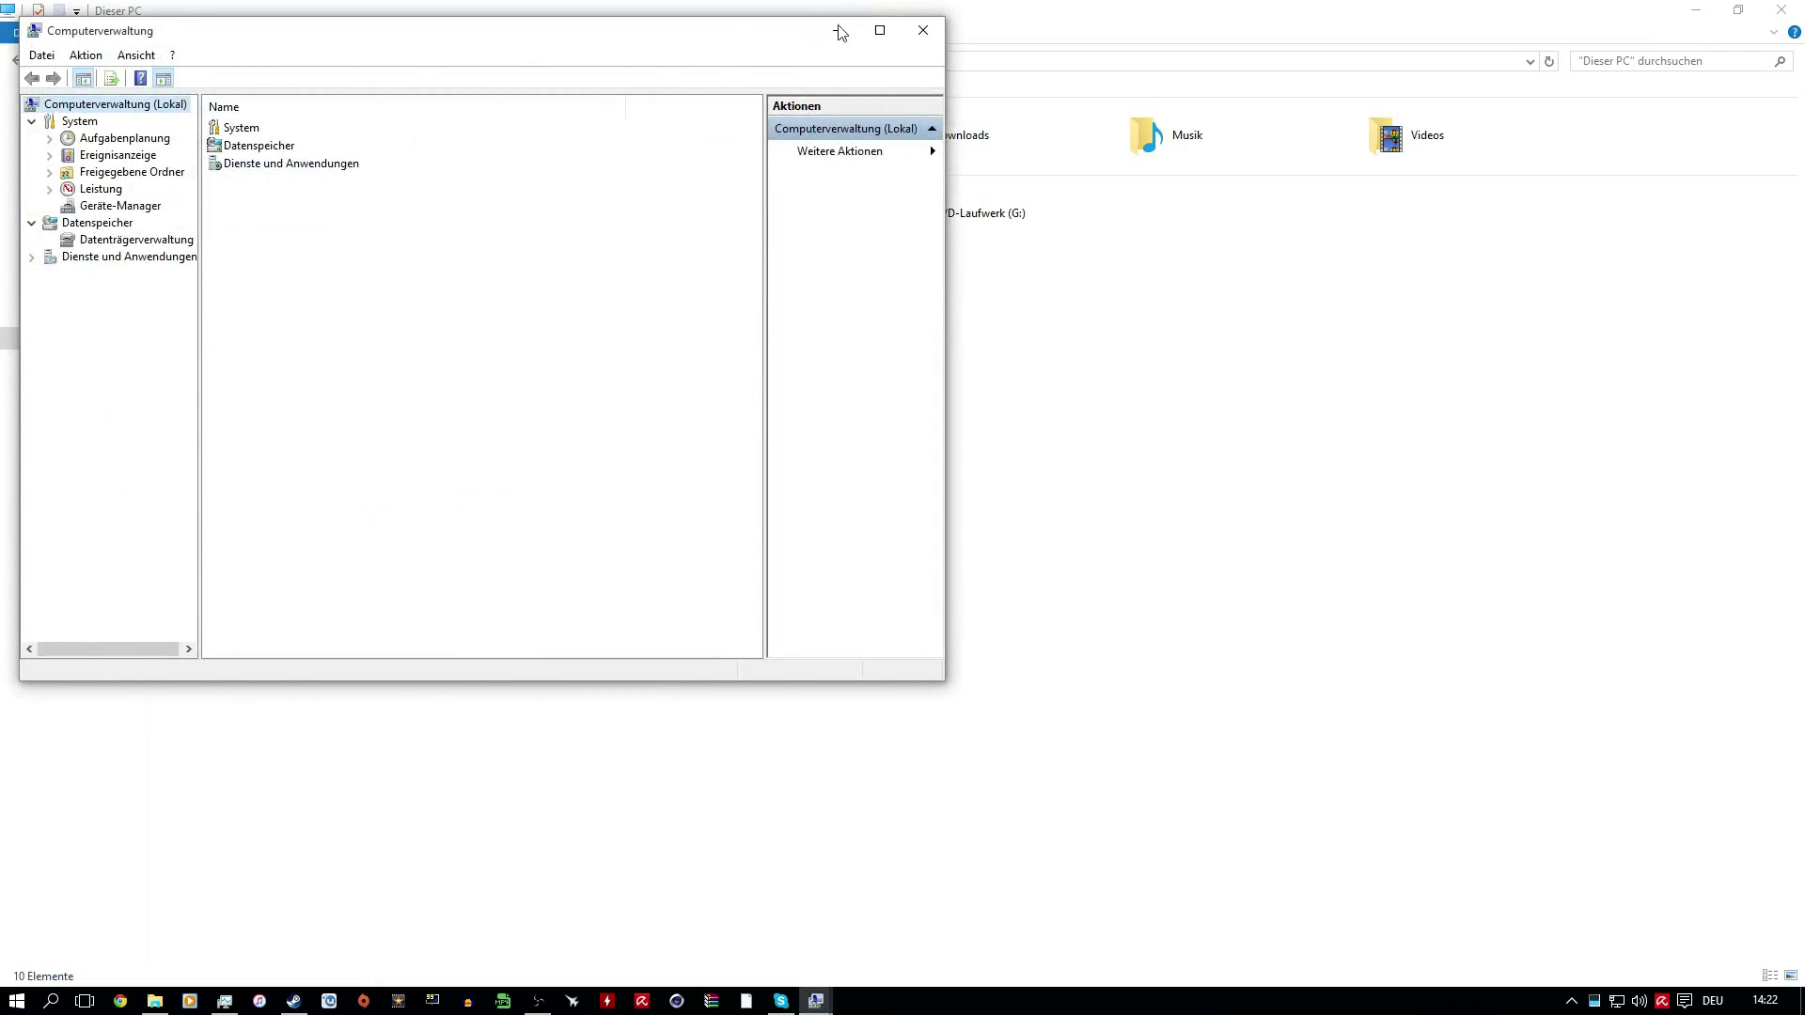
left_click(876, 31)
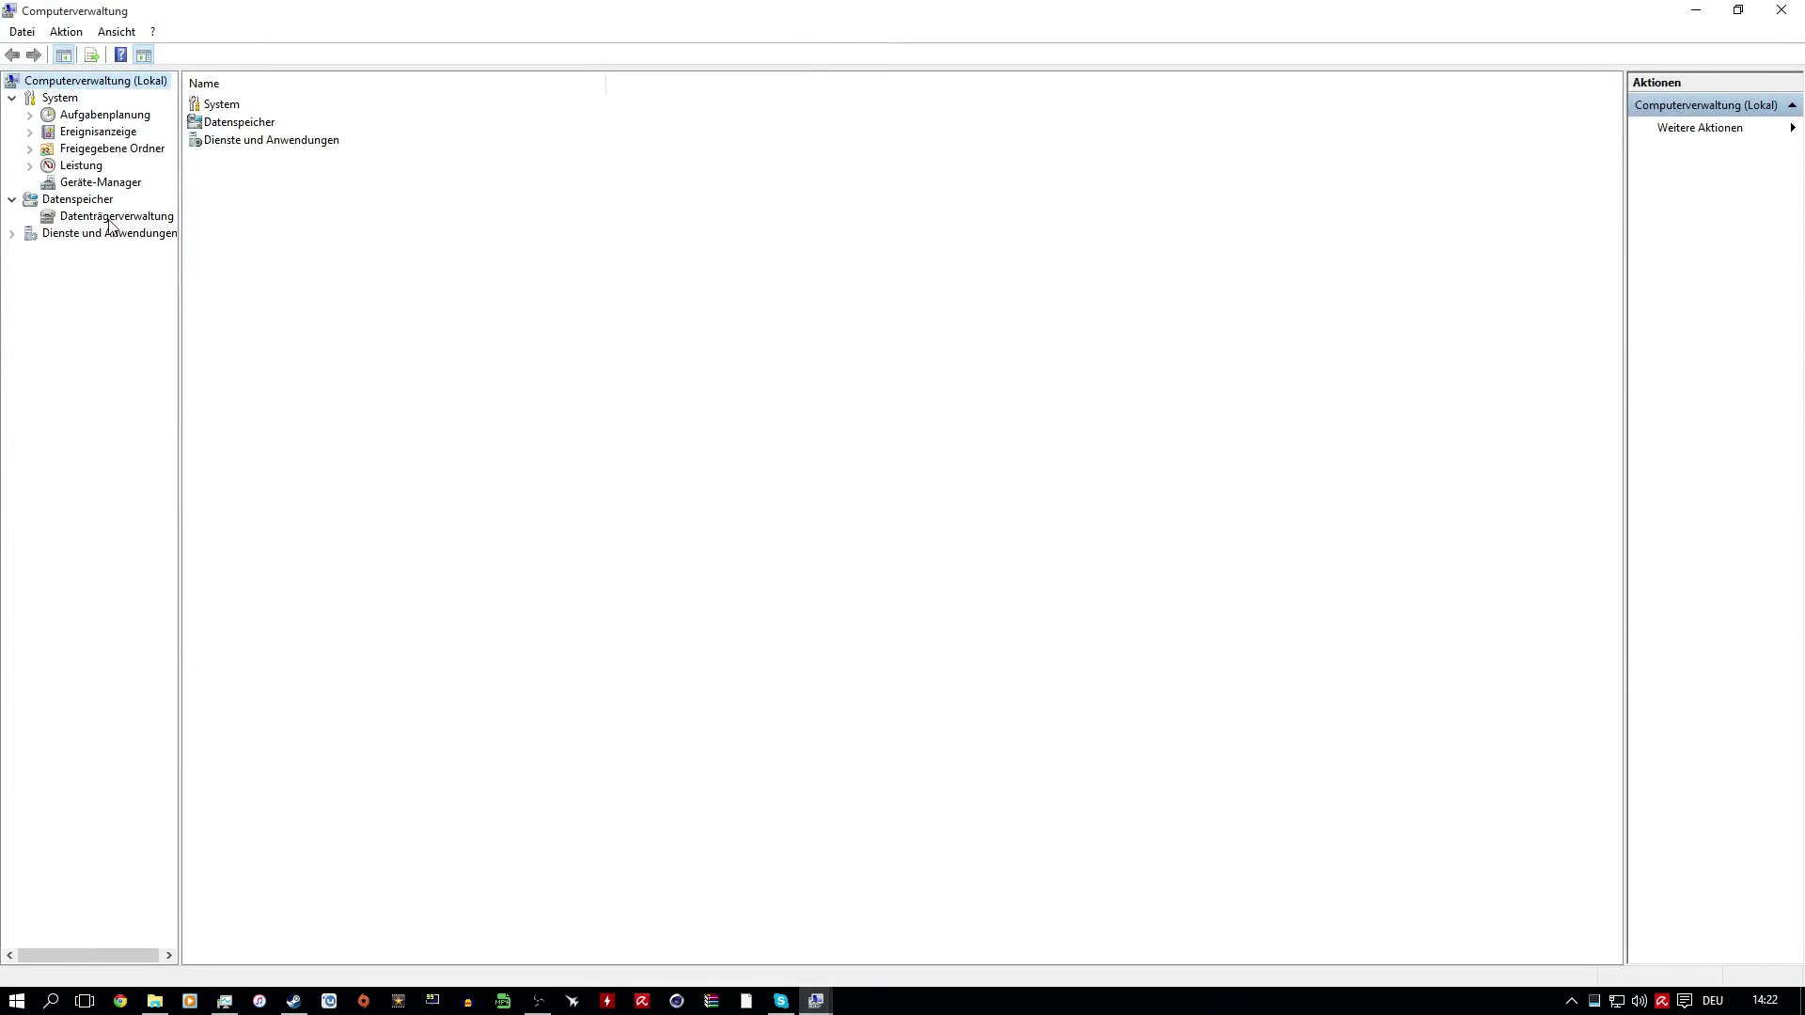
double_click(274, 132)
double_click(297, 105)
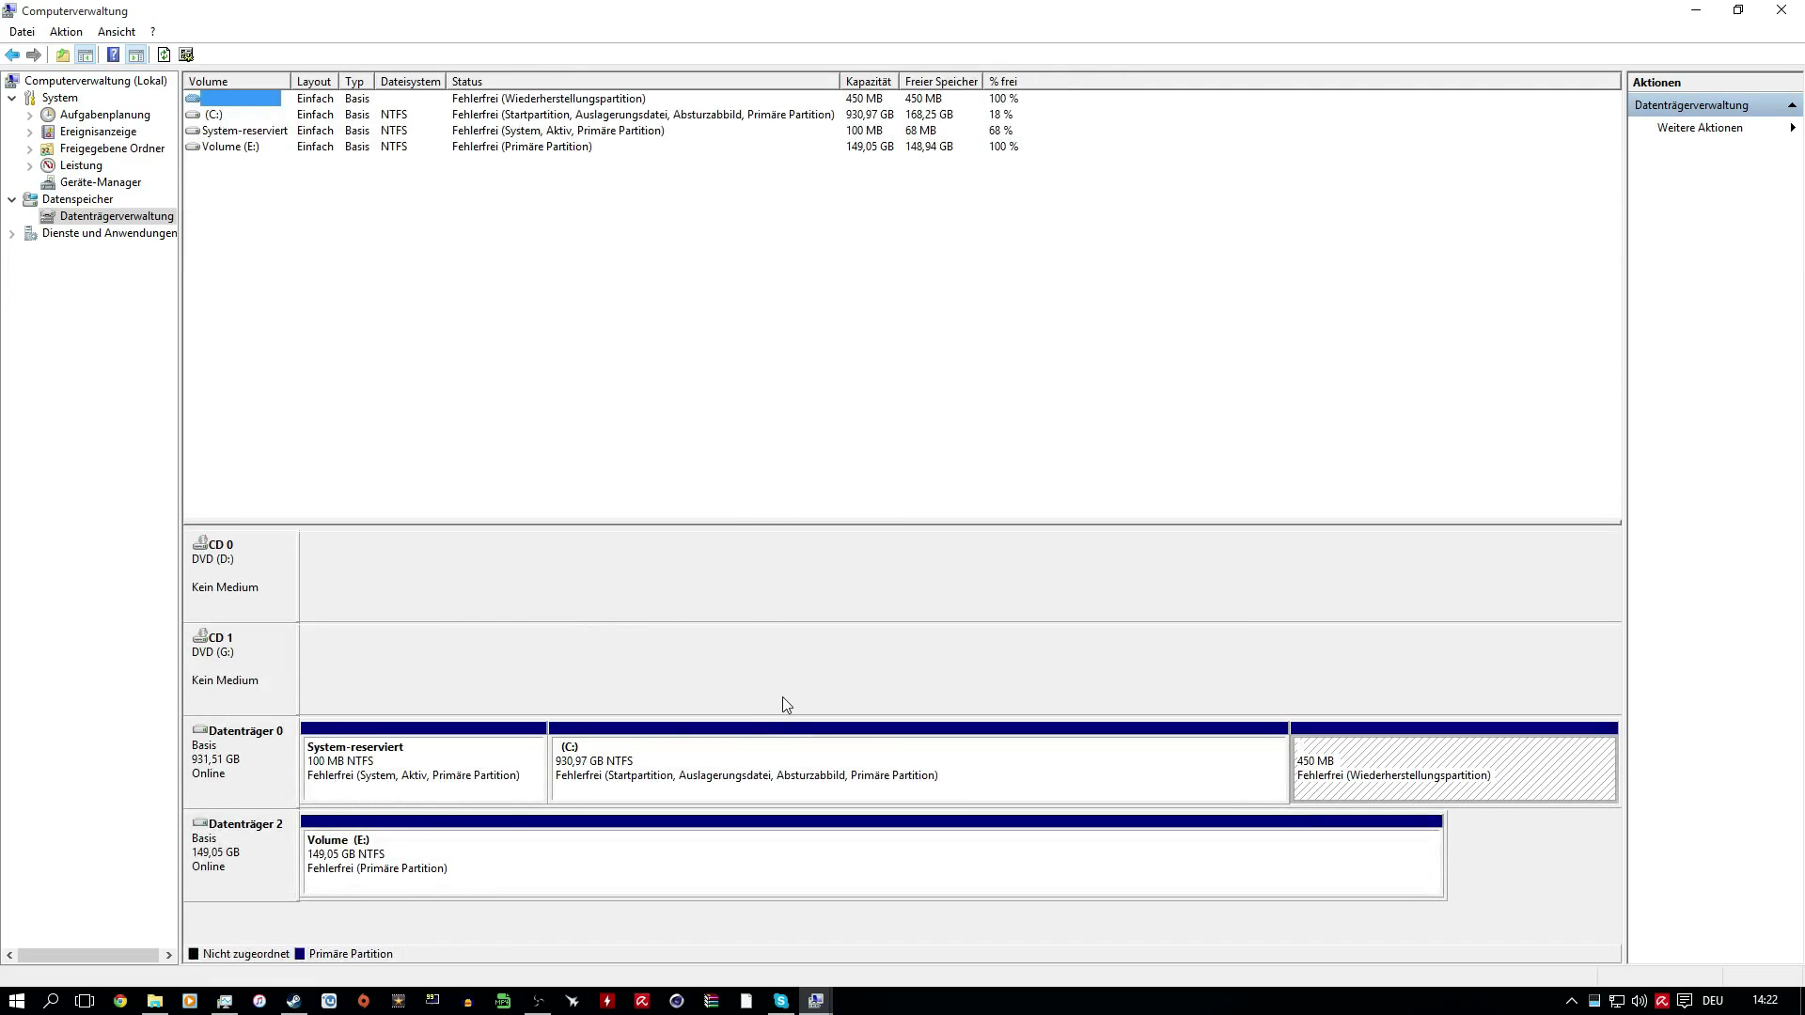
Search Windows for "datenträgerverw" to locate the disk partitioning entry, and dismiss the results.
left_click(55, 1002)
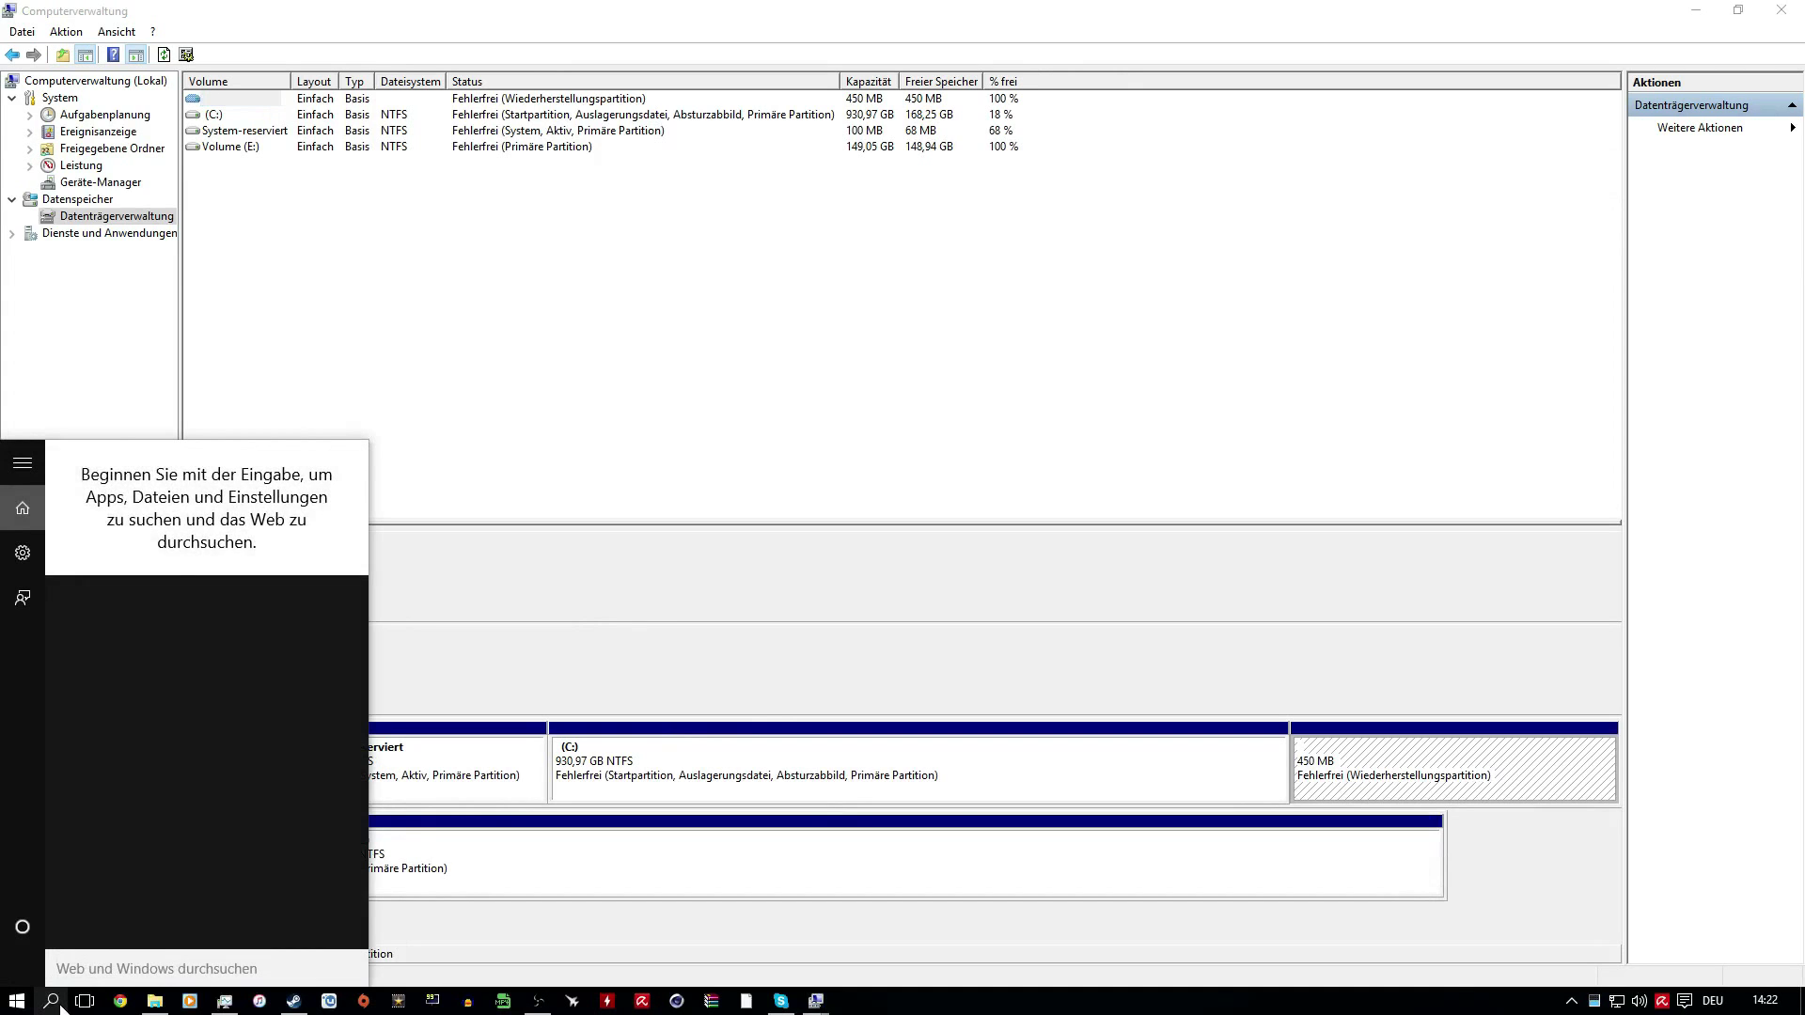
type("datentr")
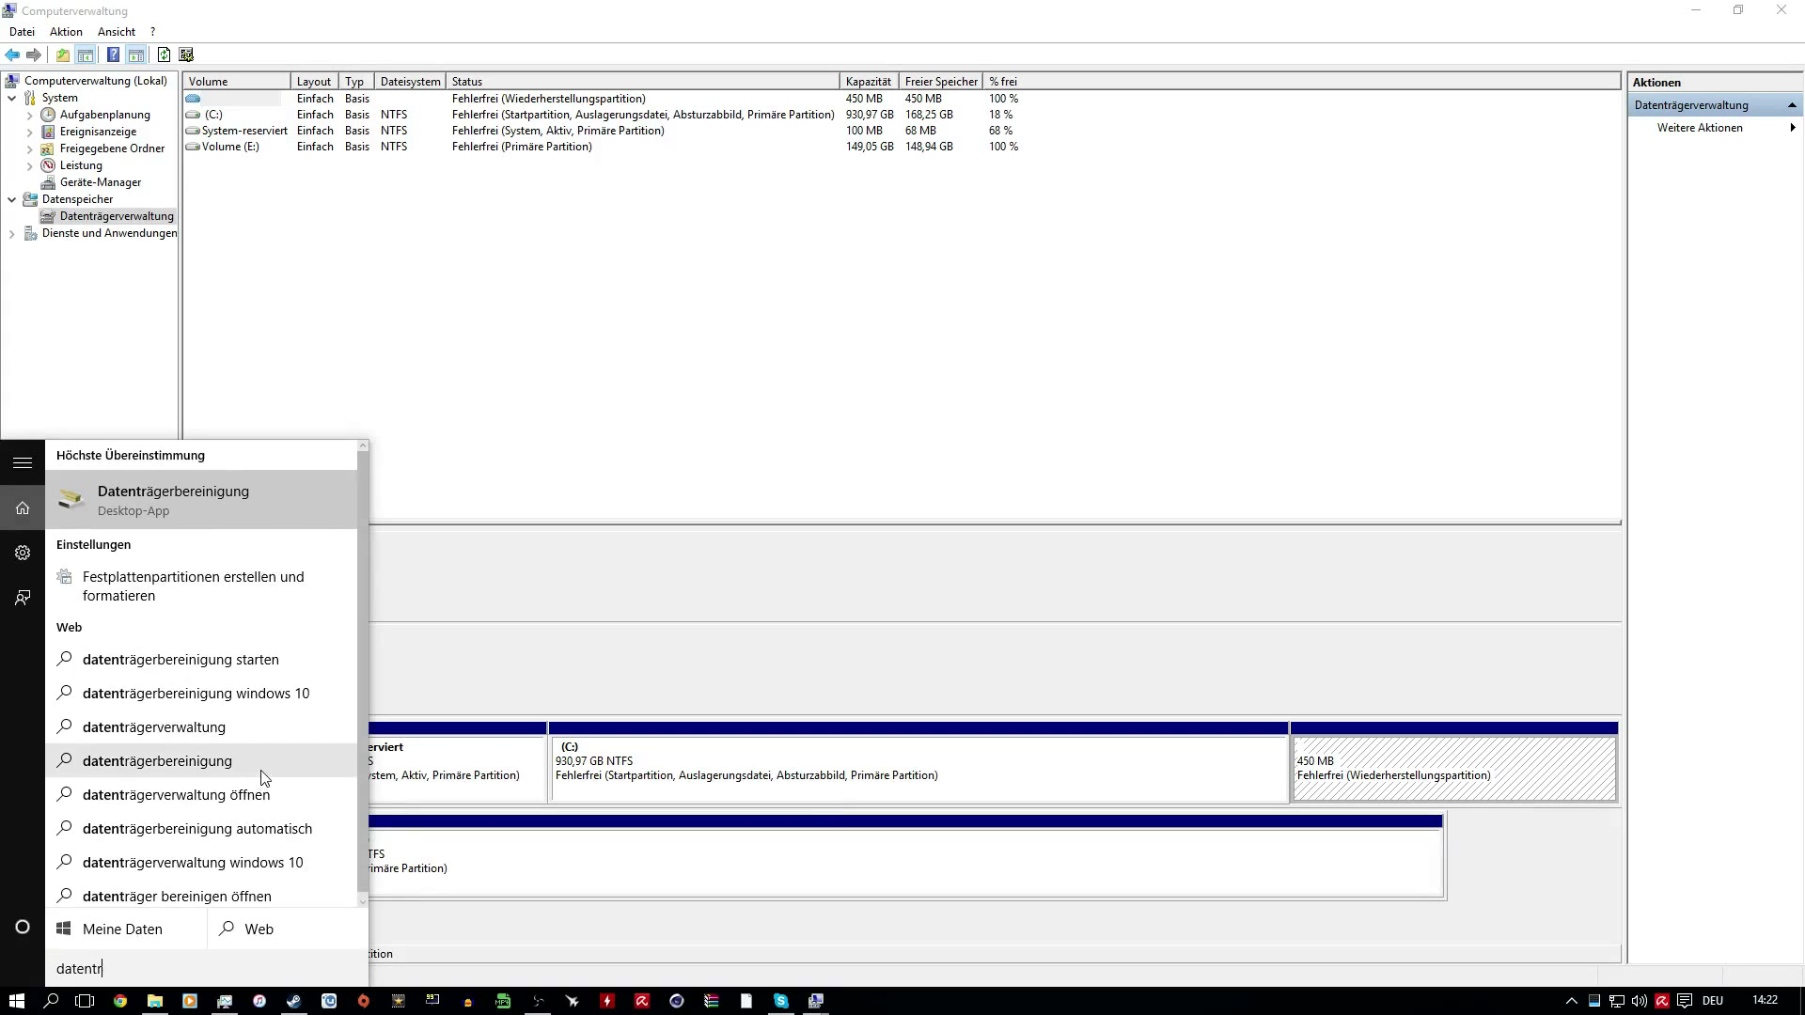
type("äger")
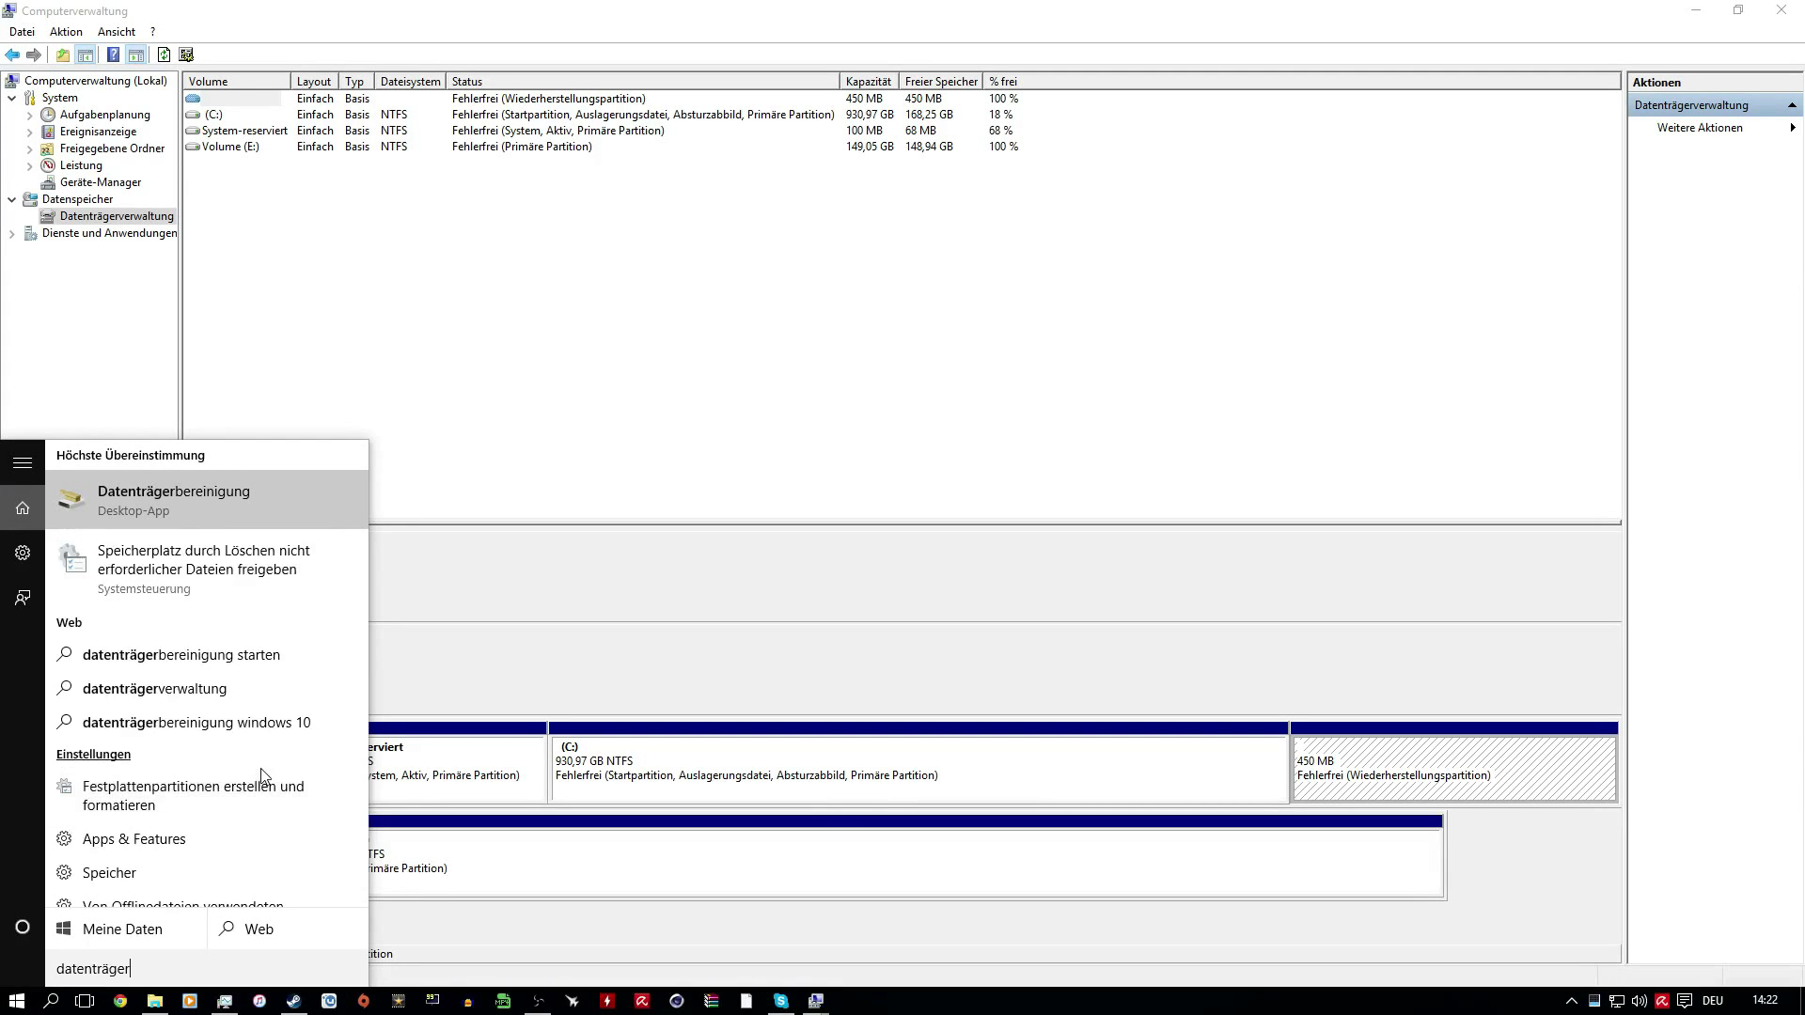
type("verw")
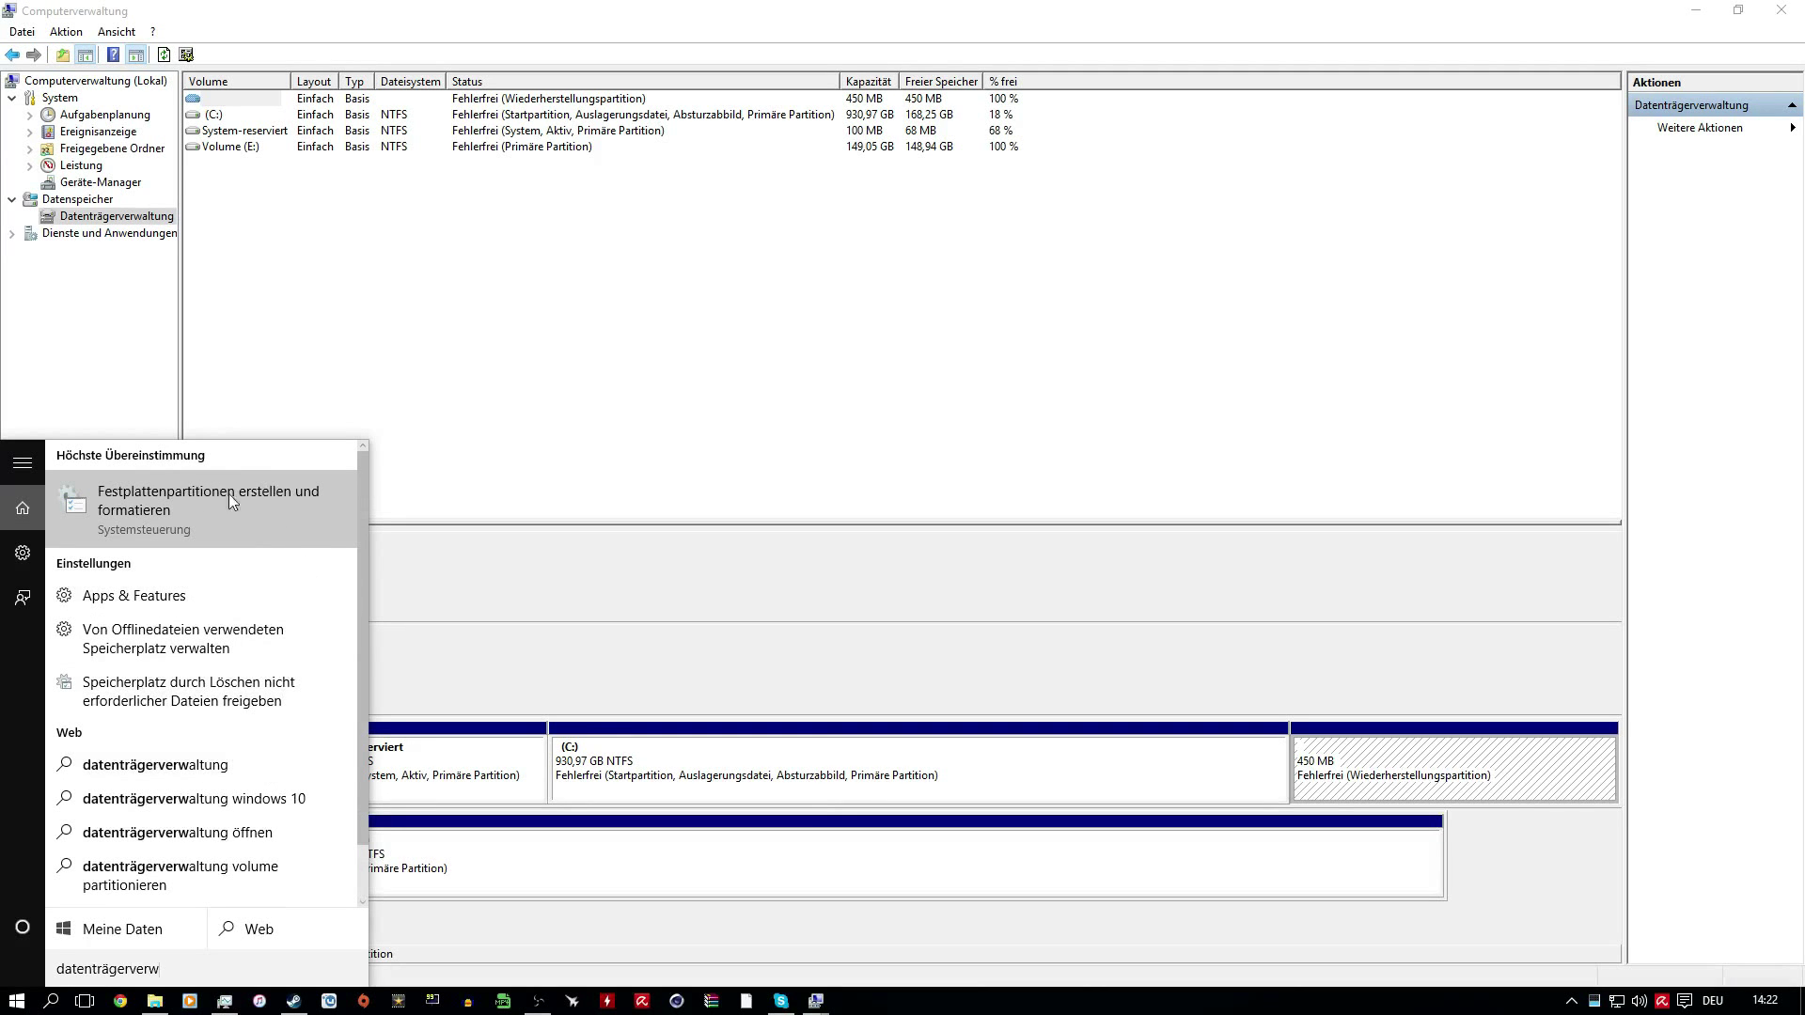
left_click(94, 379)
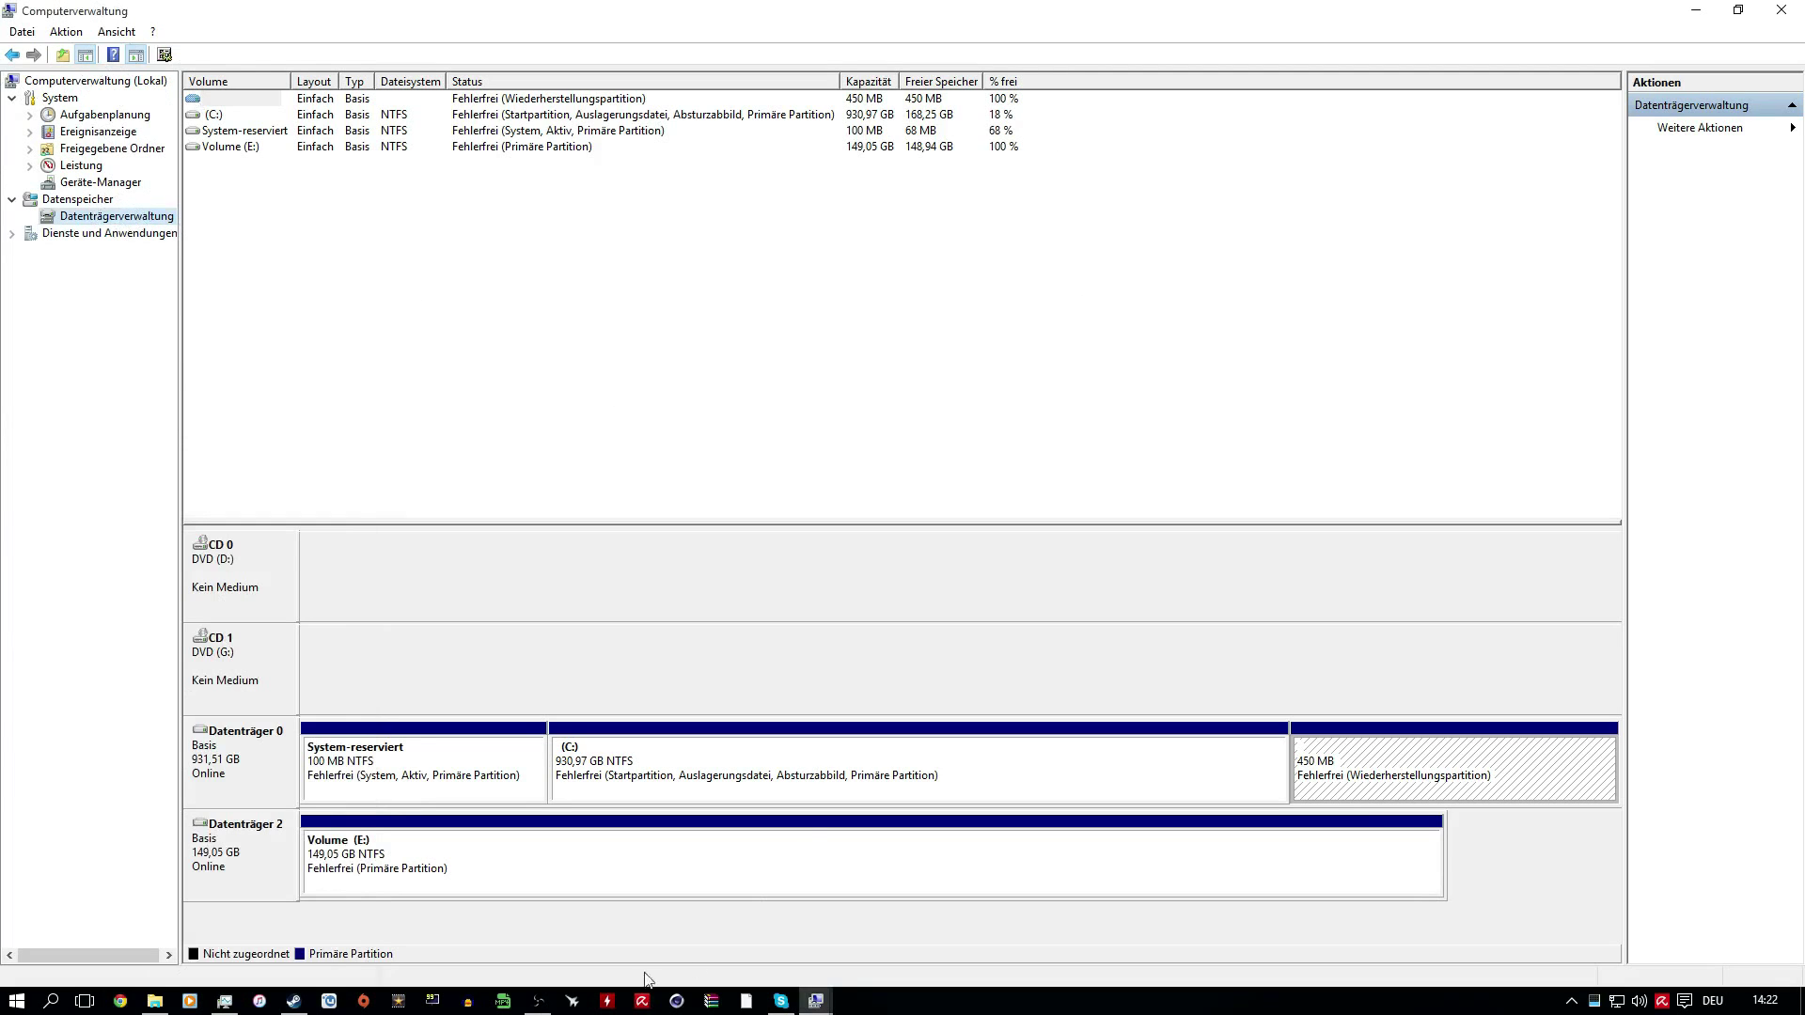
Examine the C:, E:, System-reserviert and recovery partitions by selecting each one in the volume list.
left_click(255, 675)
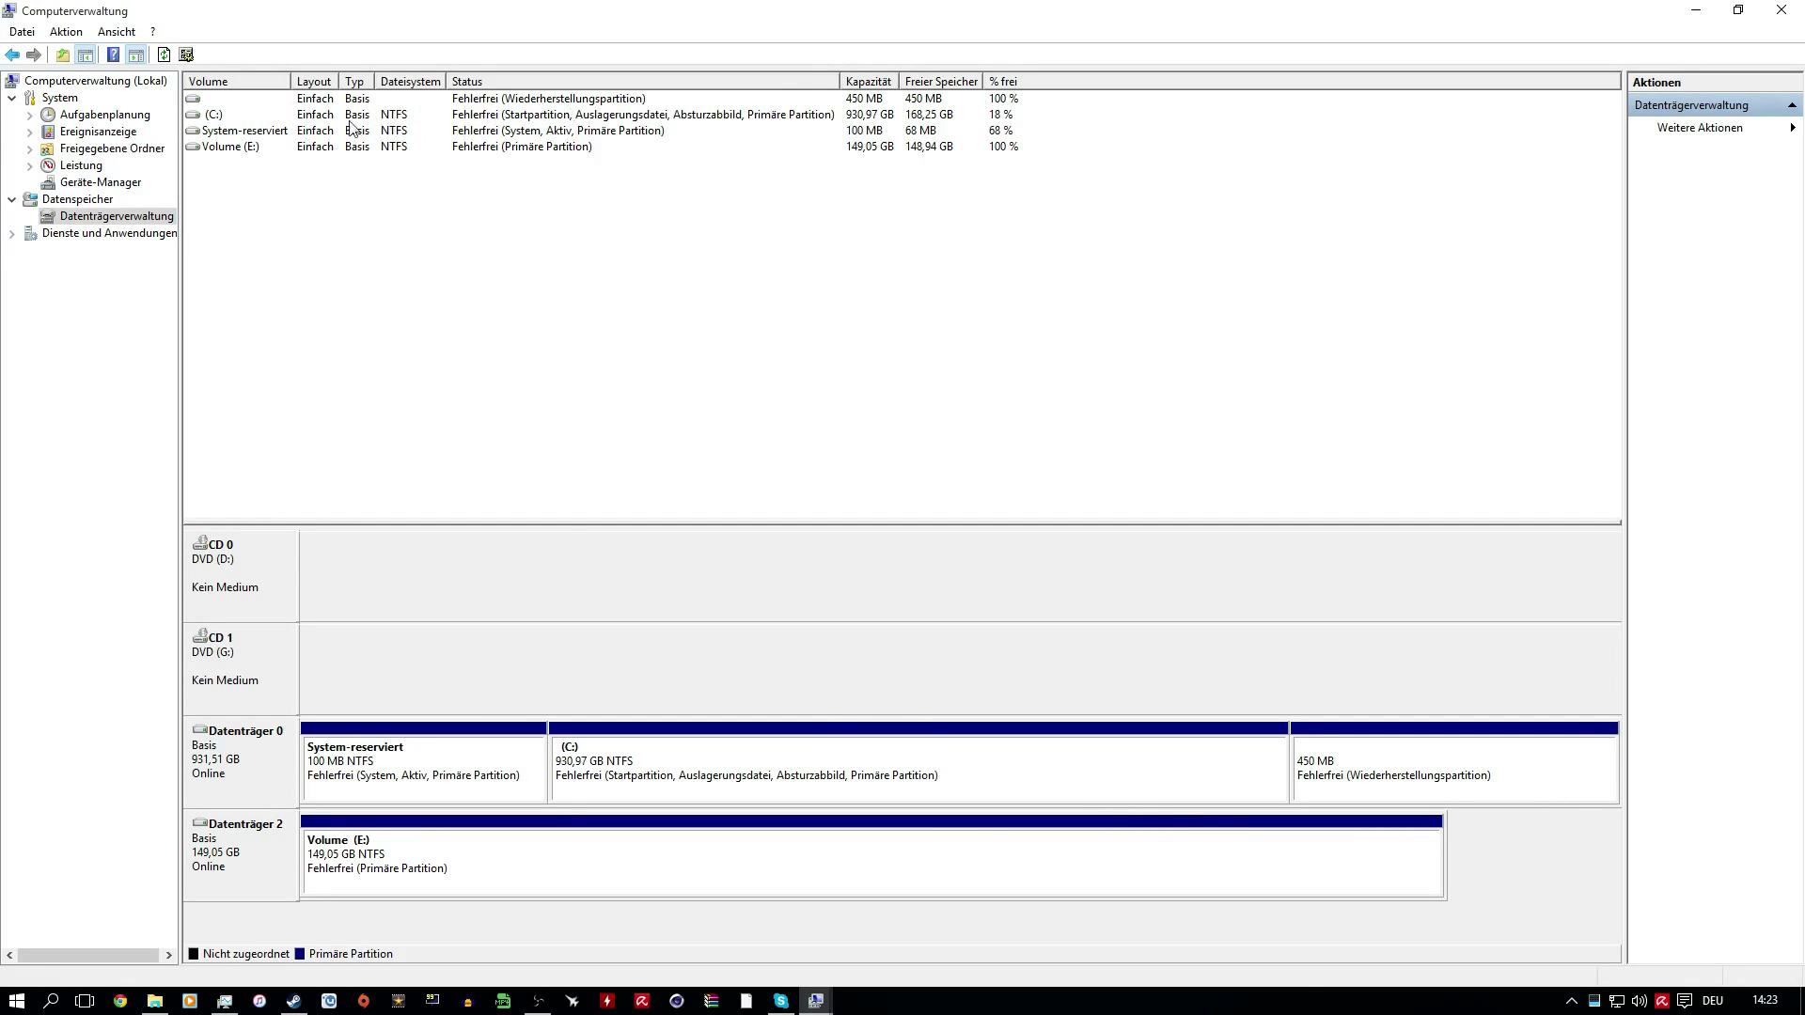
left_click(223, 115)
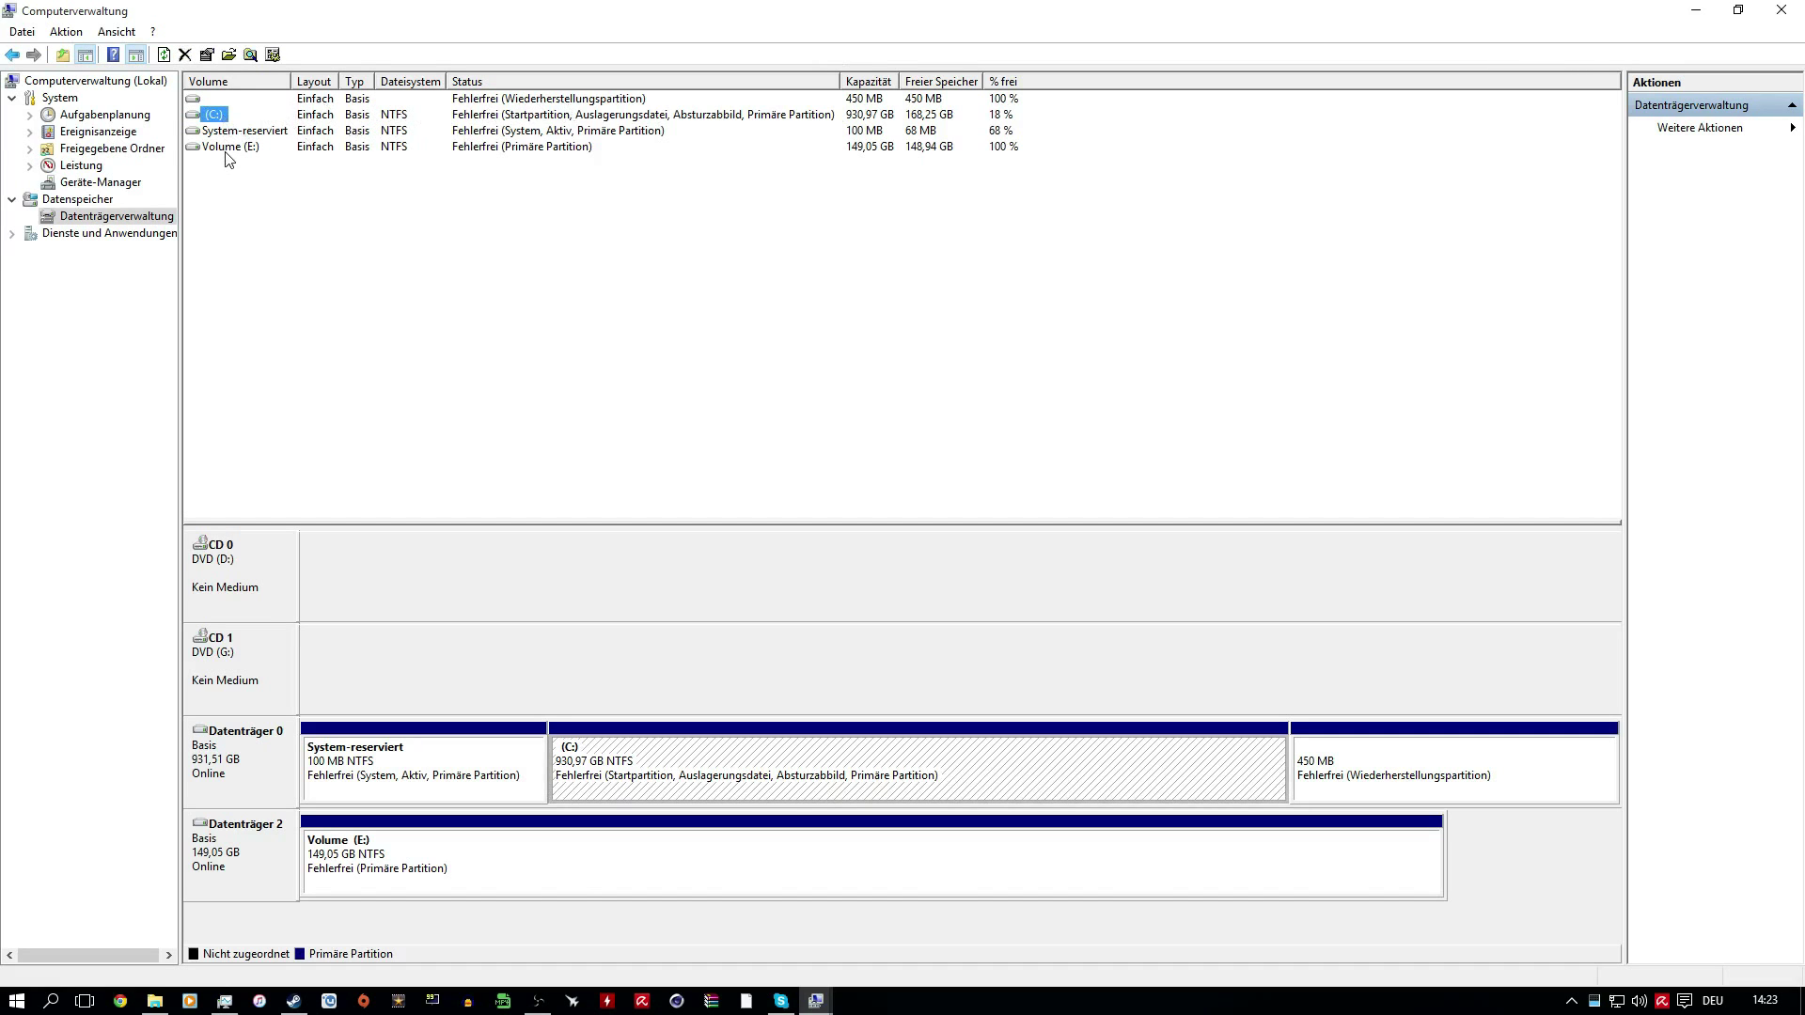
left_click(229, 149)
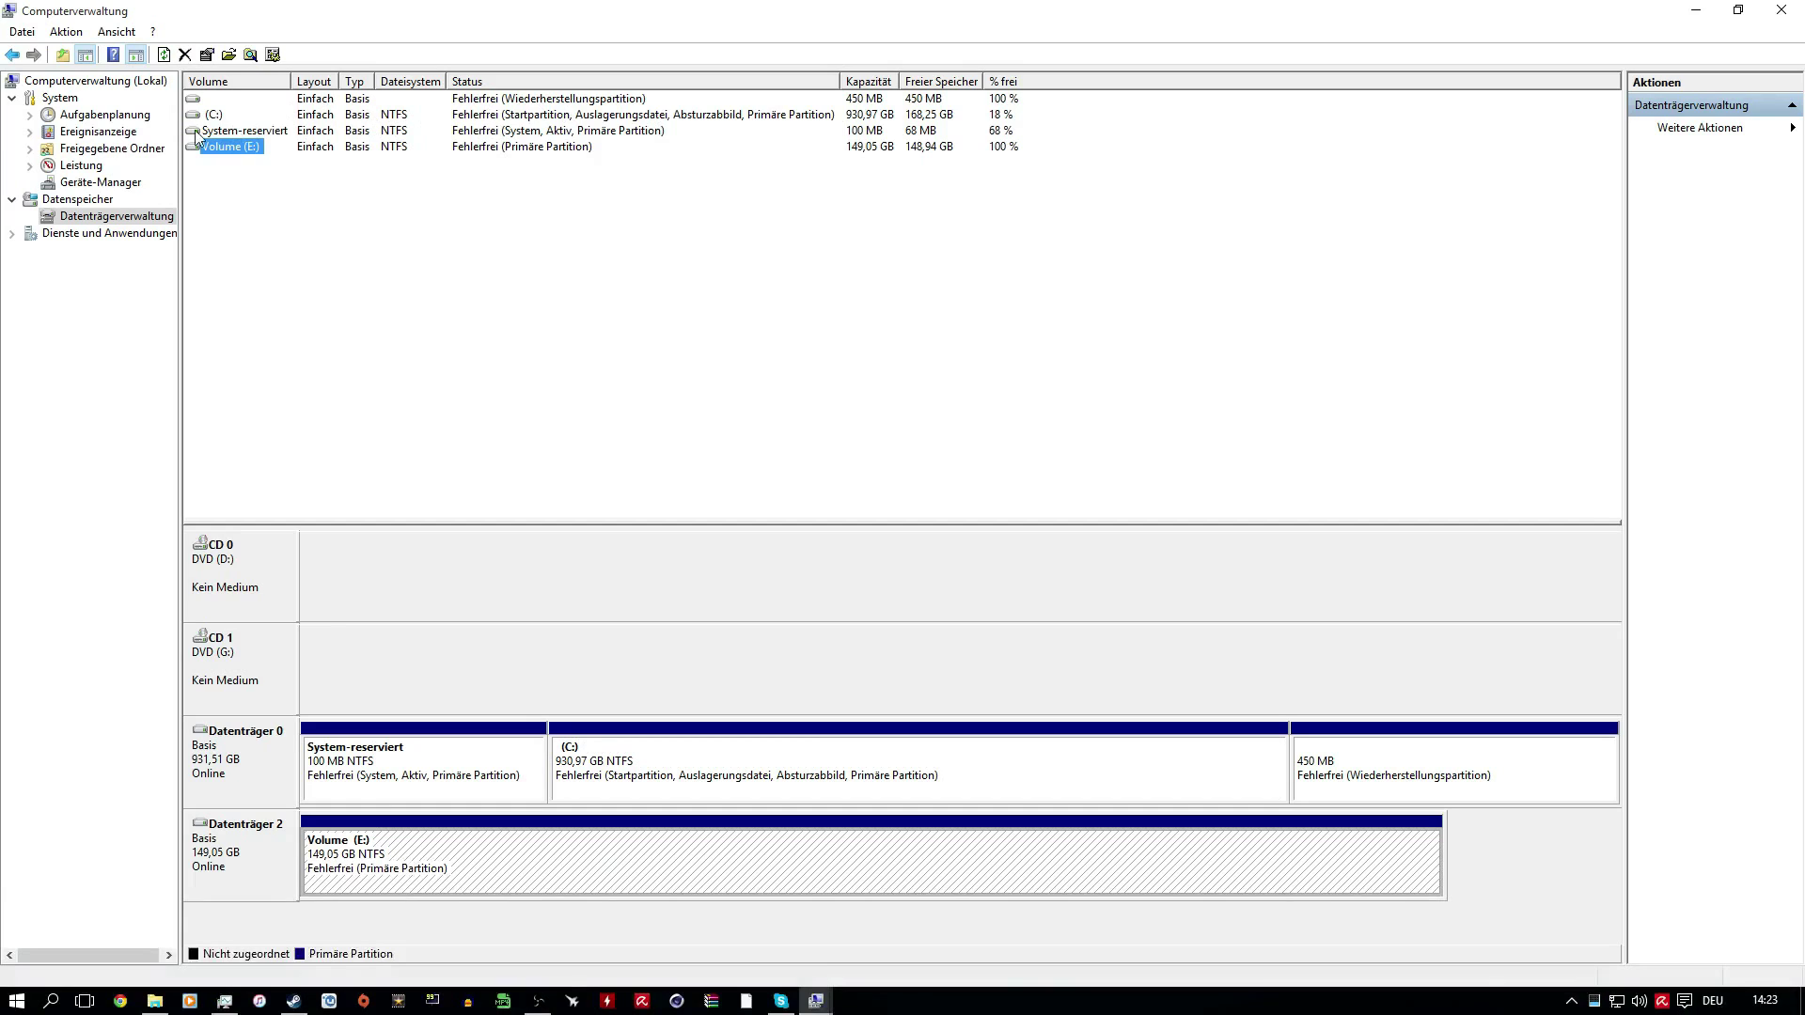
left_click(199, 116)
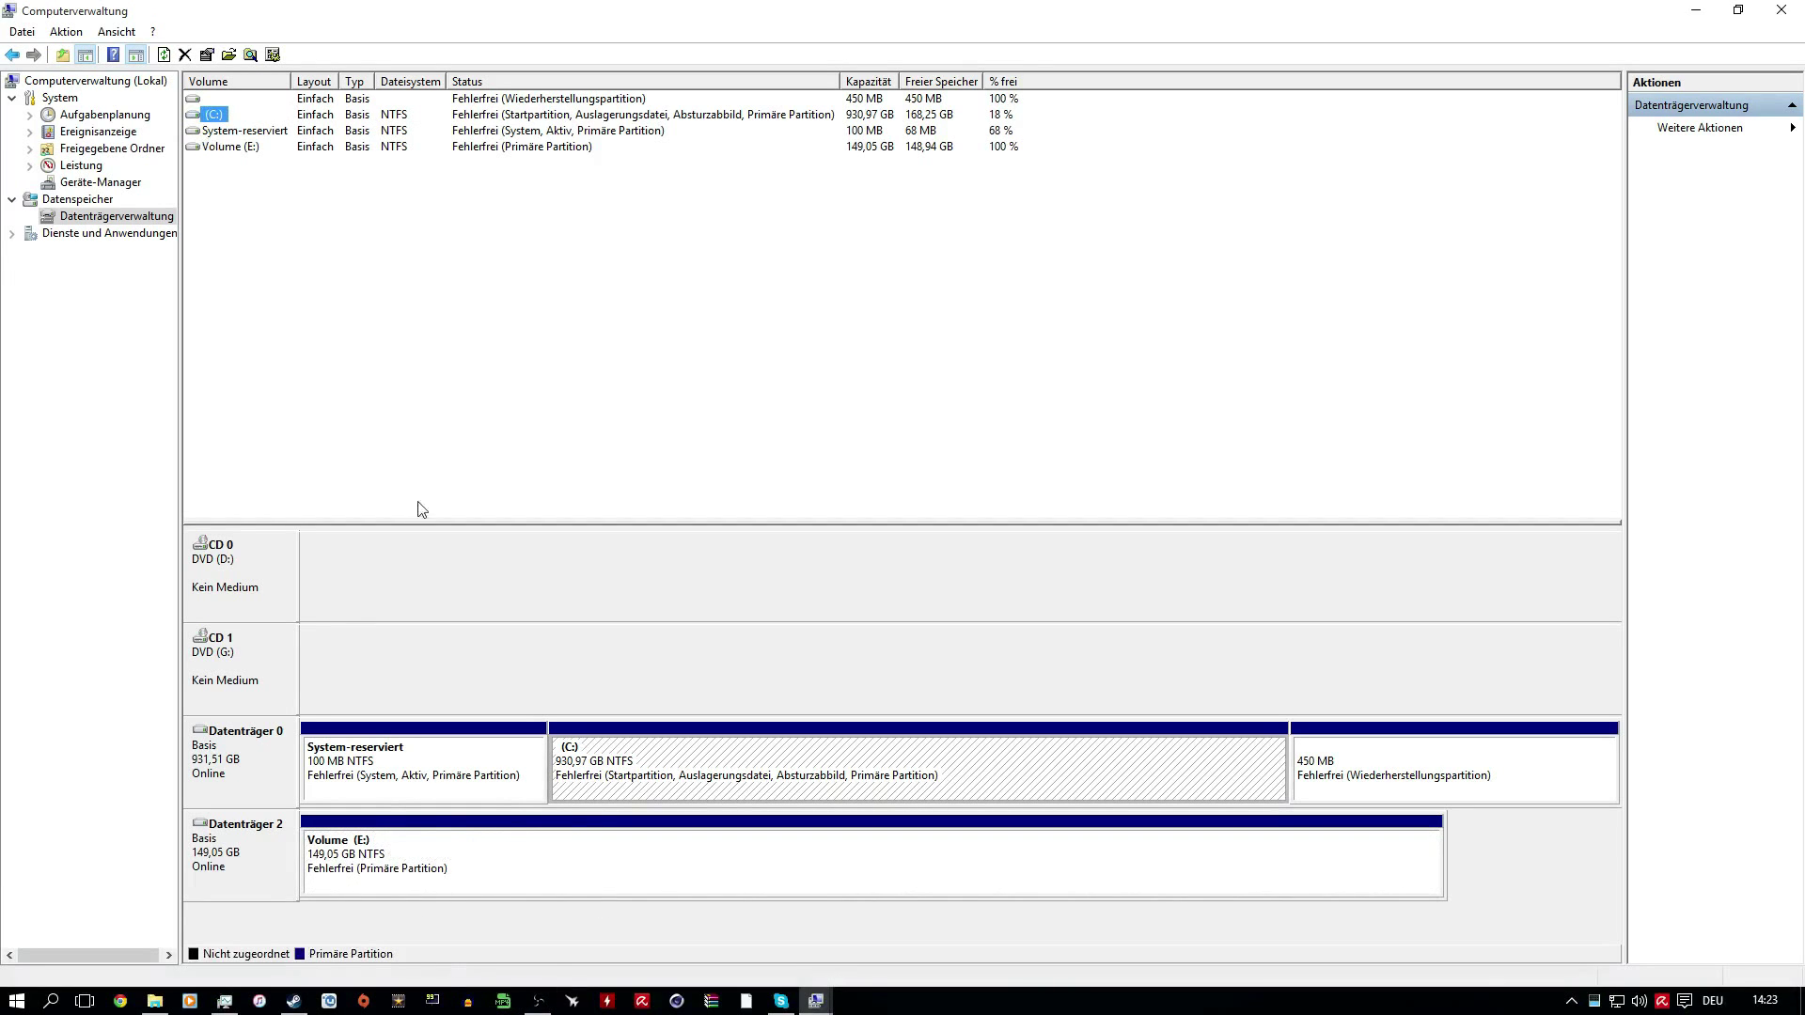
left_click(227, 131)
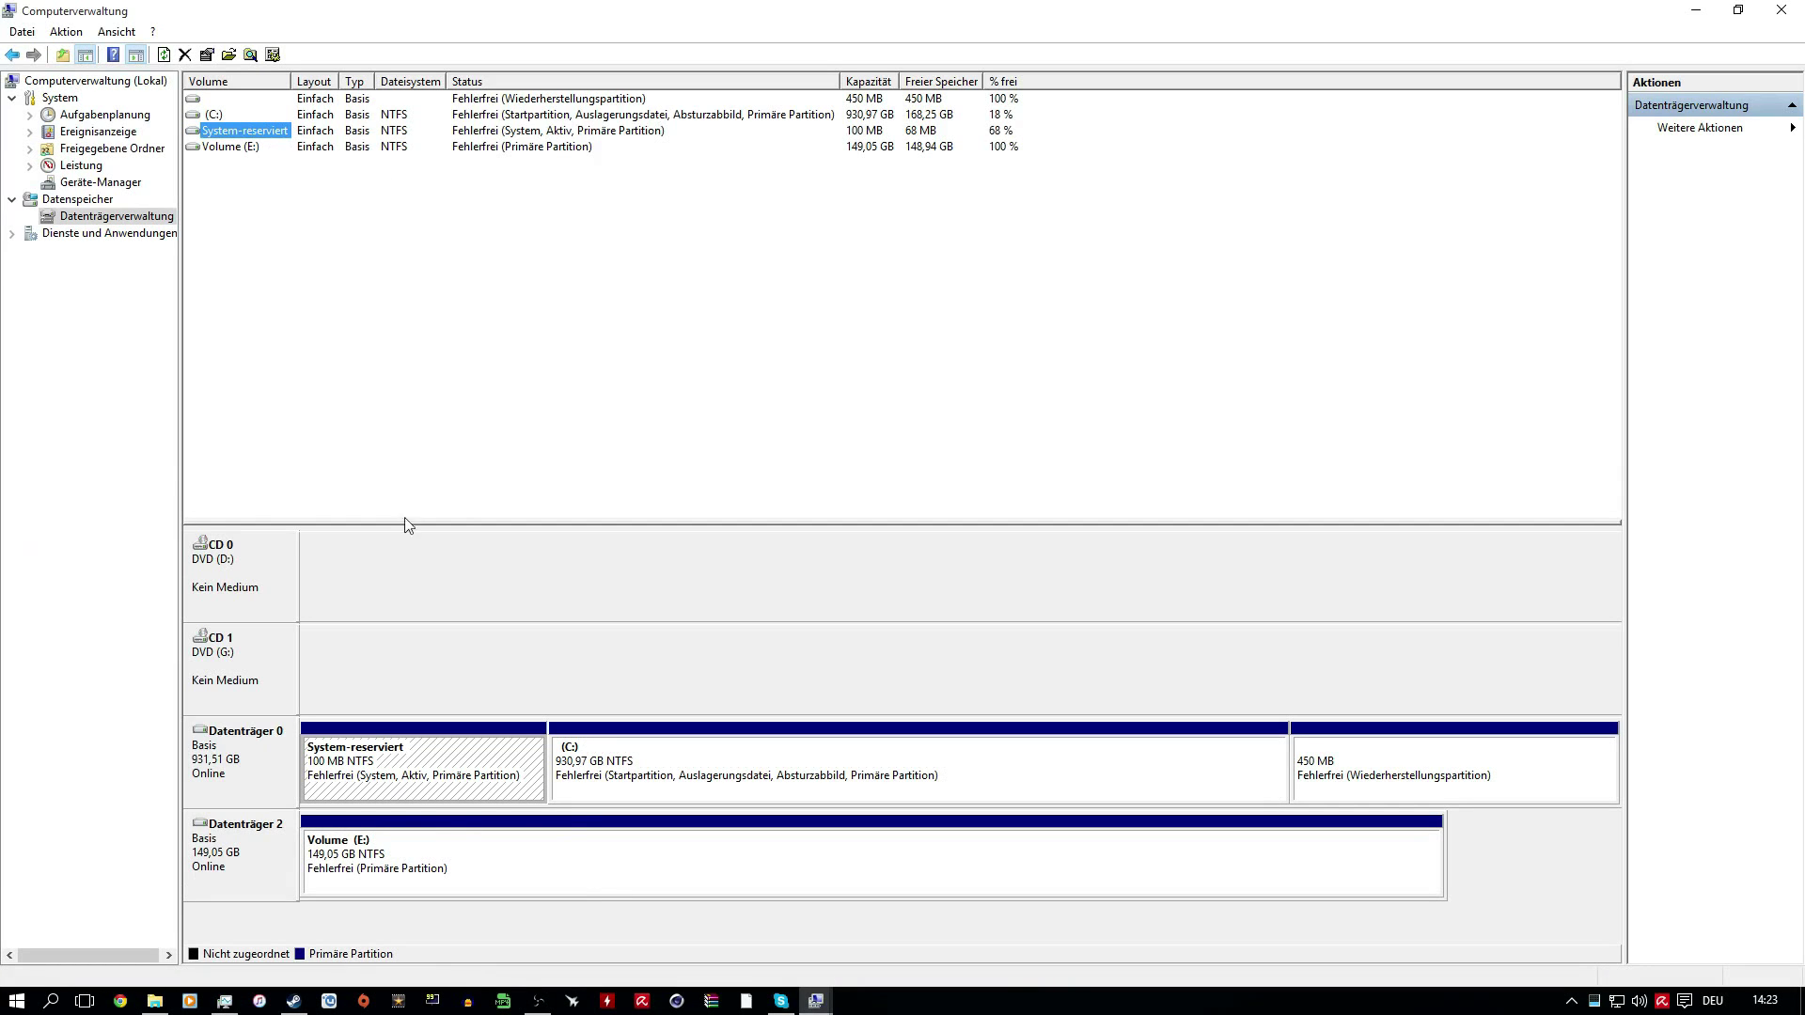
left_click(230, 101)
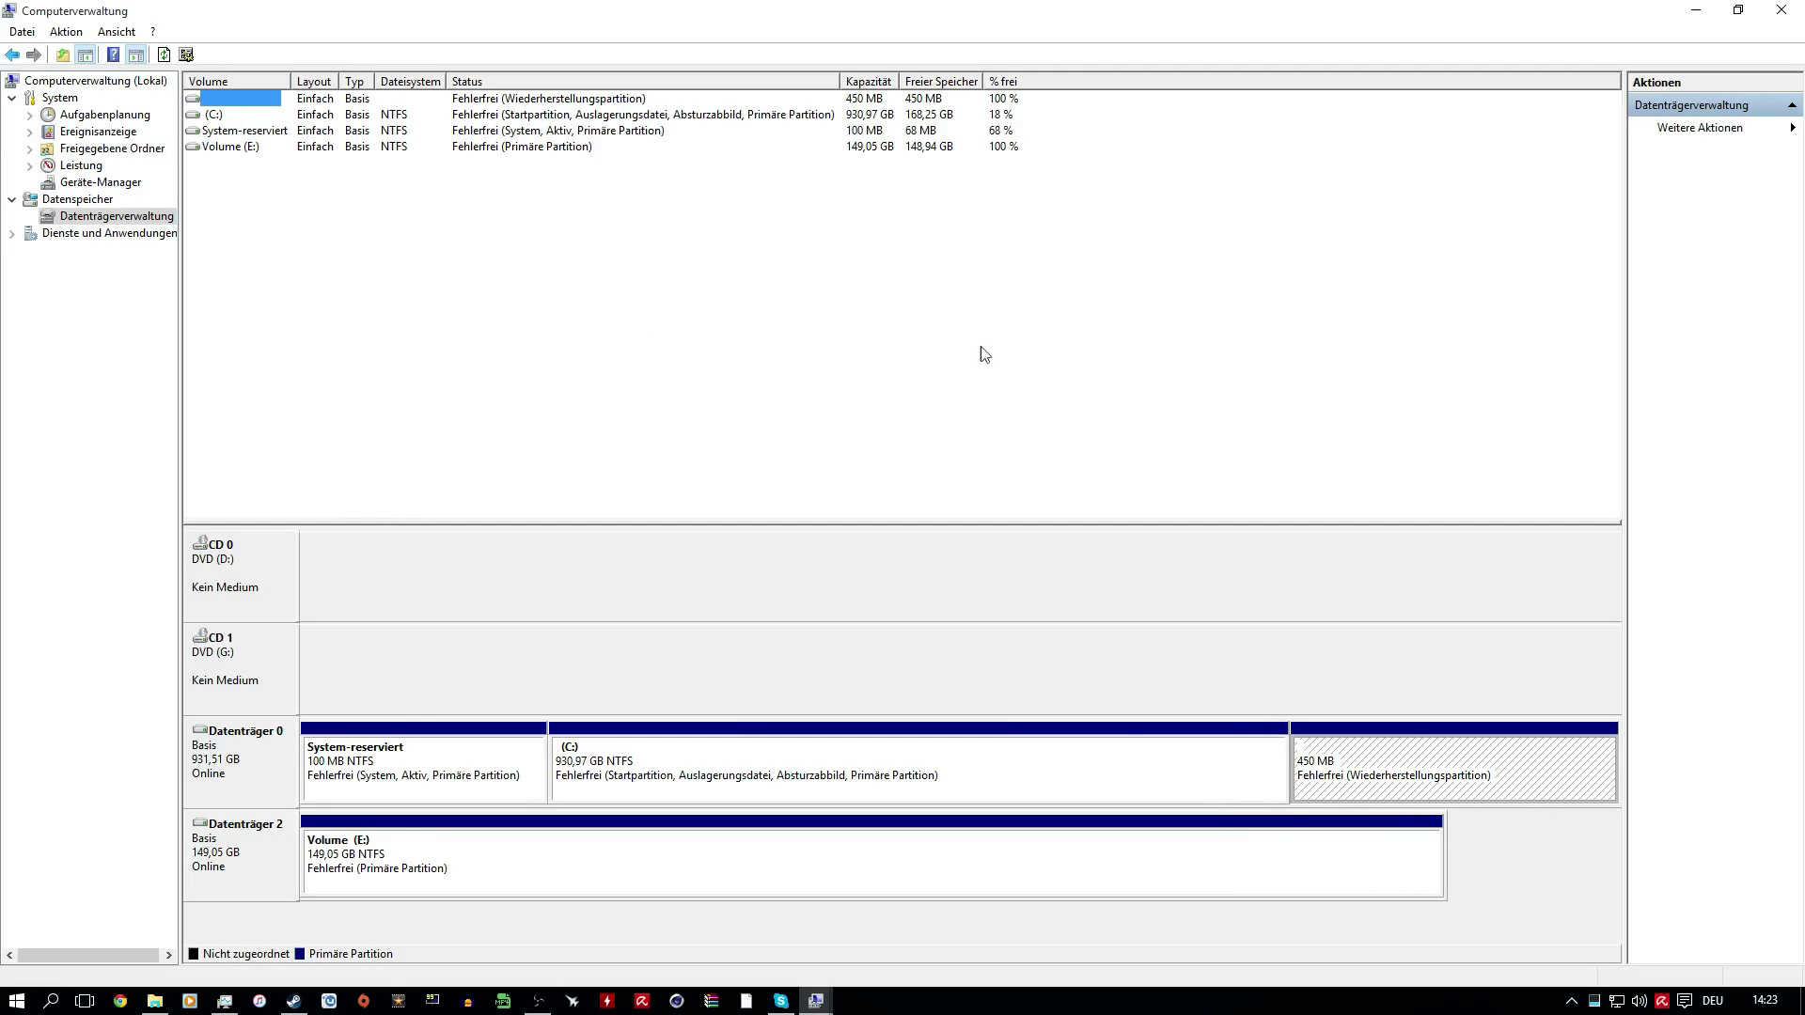
left_click(310, 105)
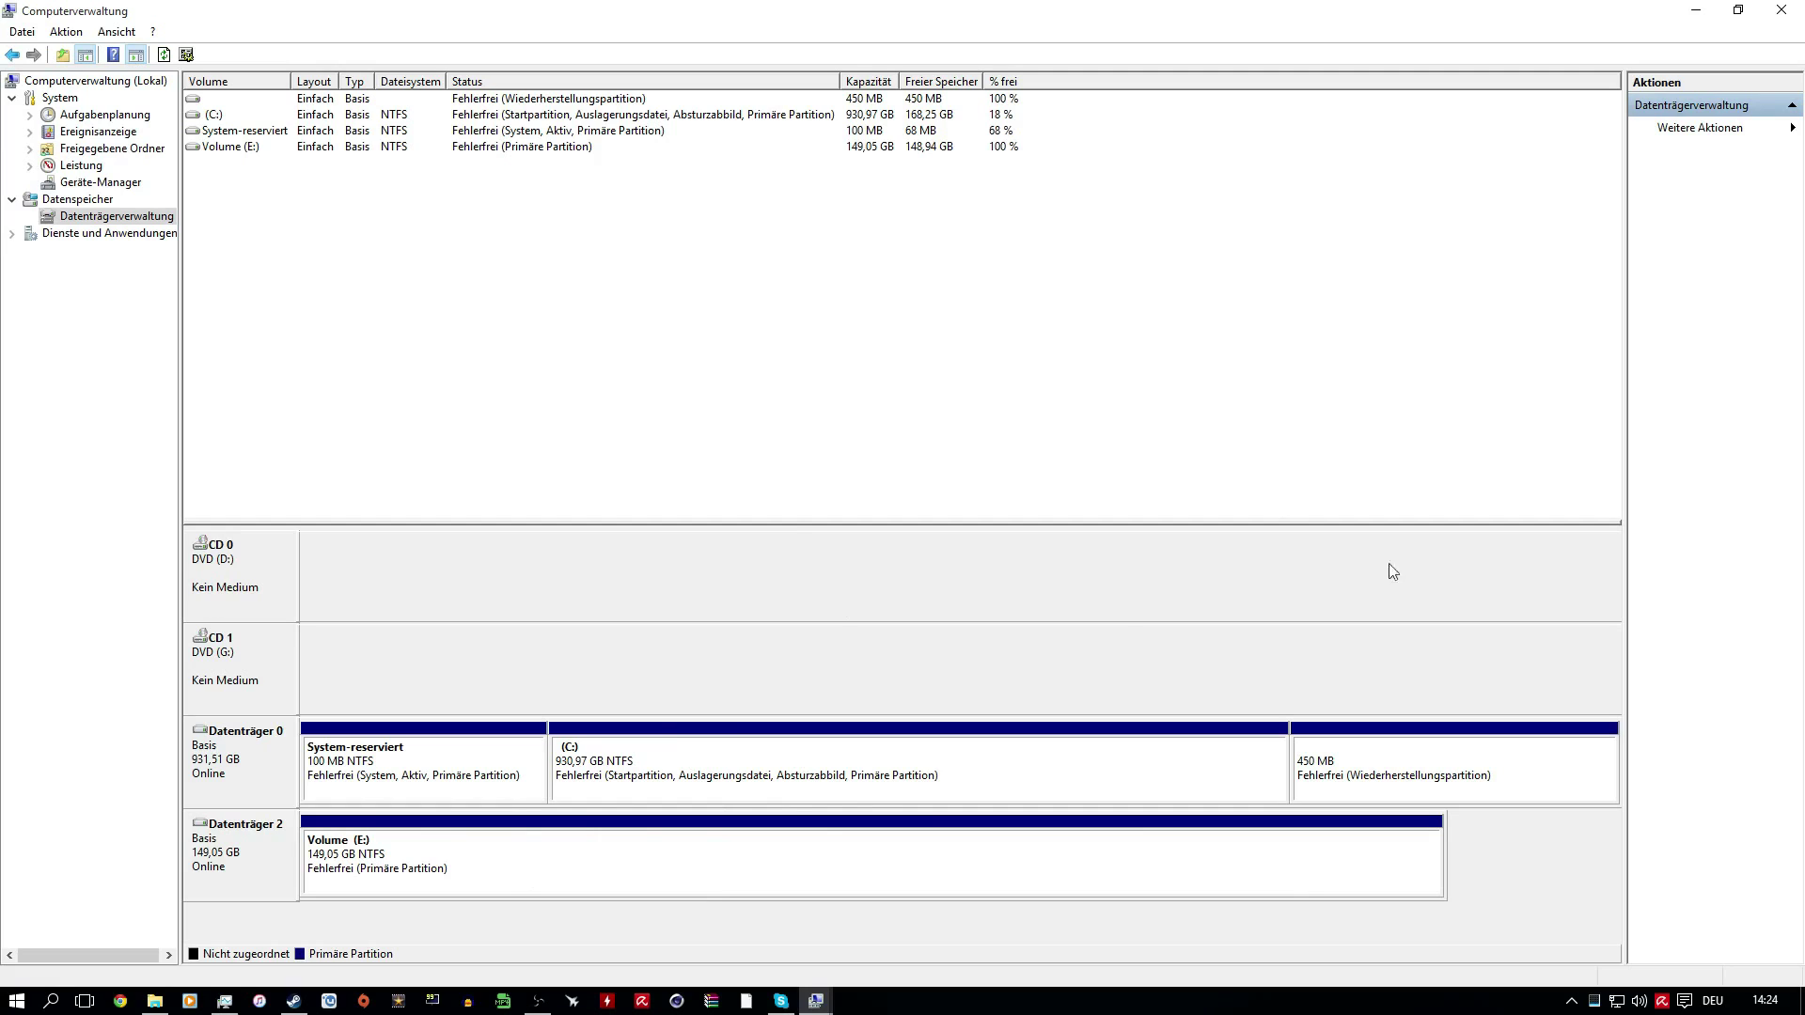
Check the available actions for partition C:, and switch to Explorer to check the drive's free space under Dieser PC.
left_click(155, 1001)
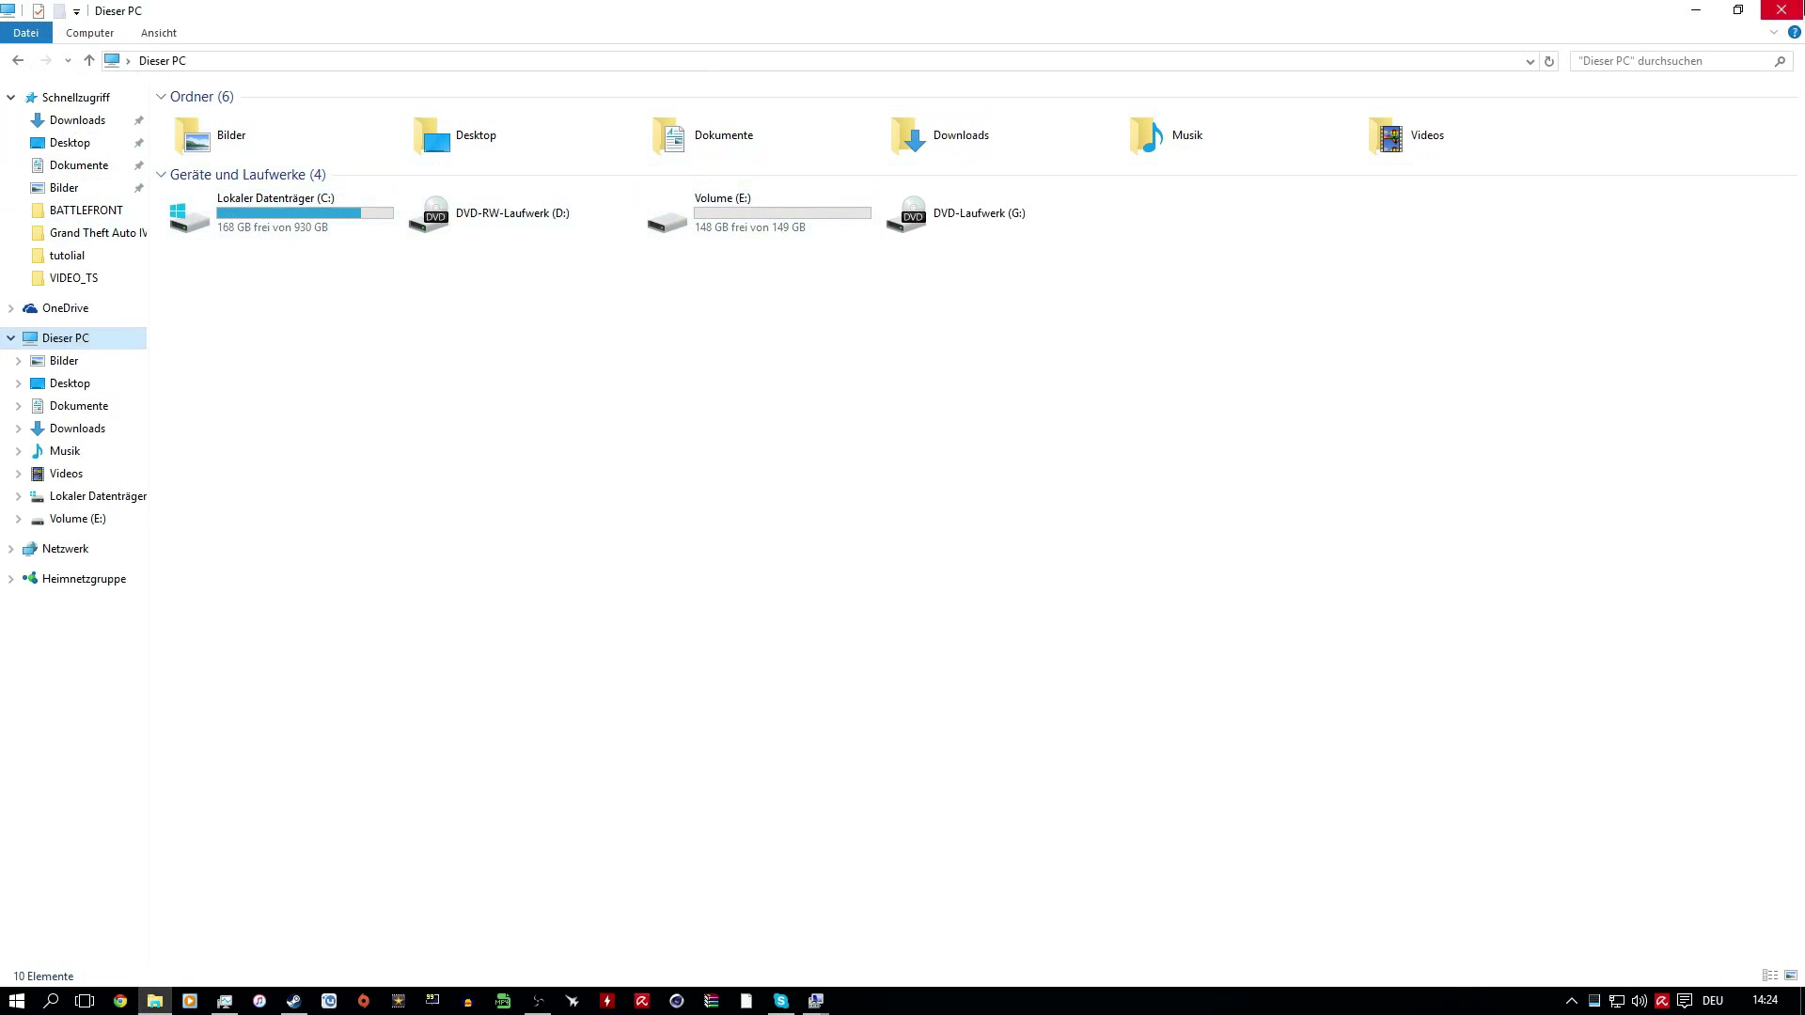
left_click(1695, 9)
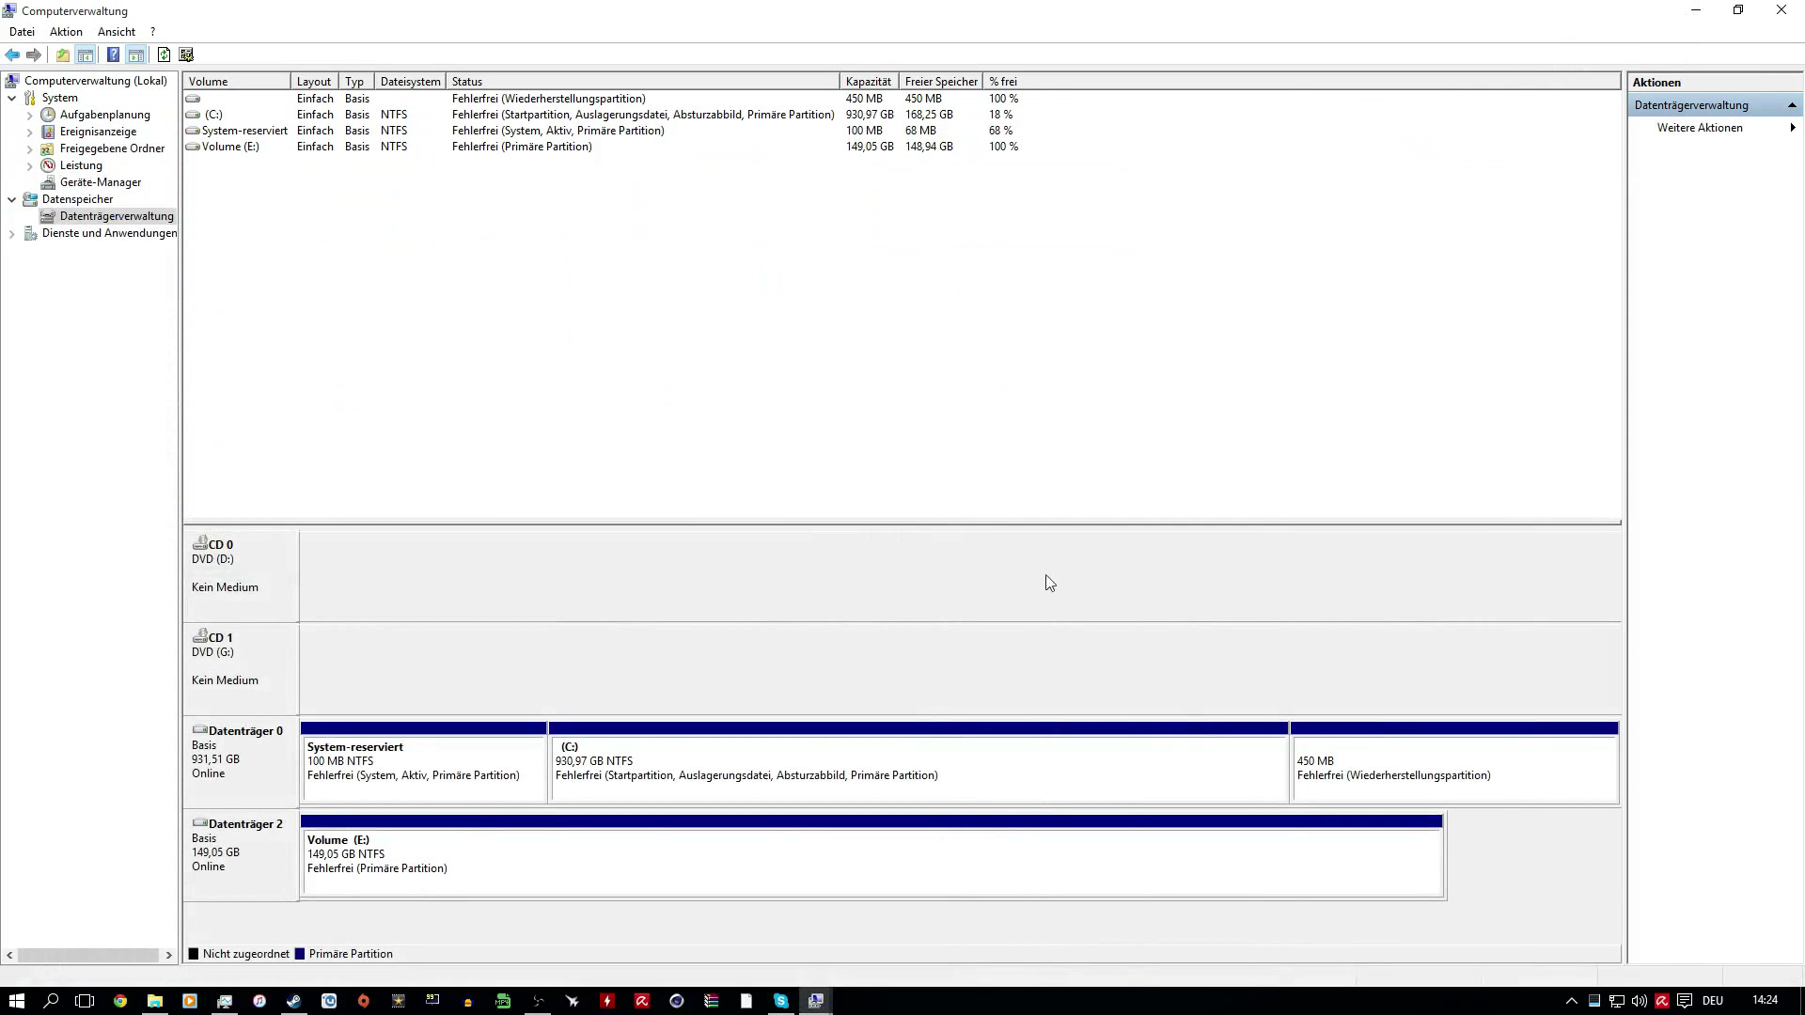
right_click(739, 773)
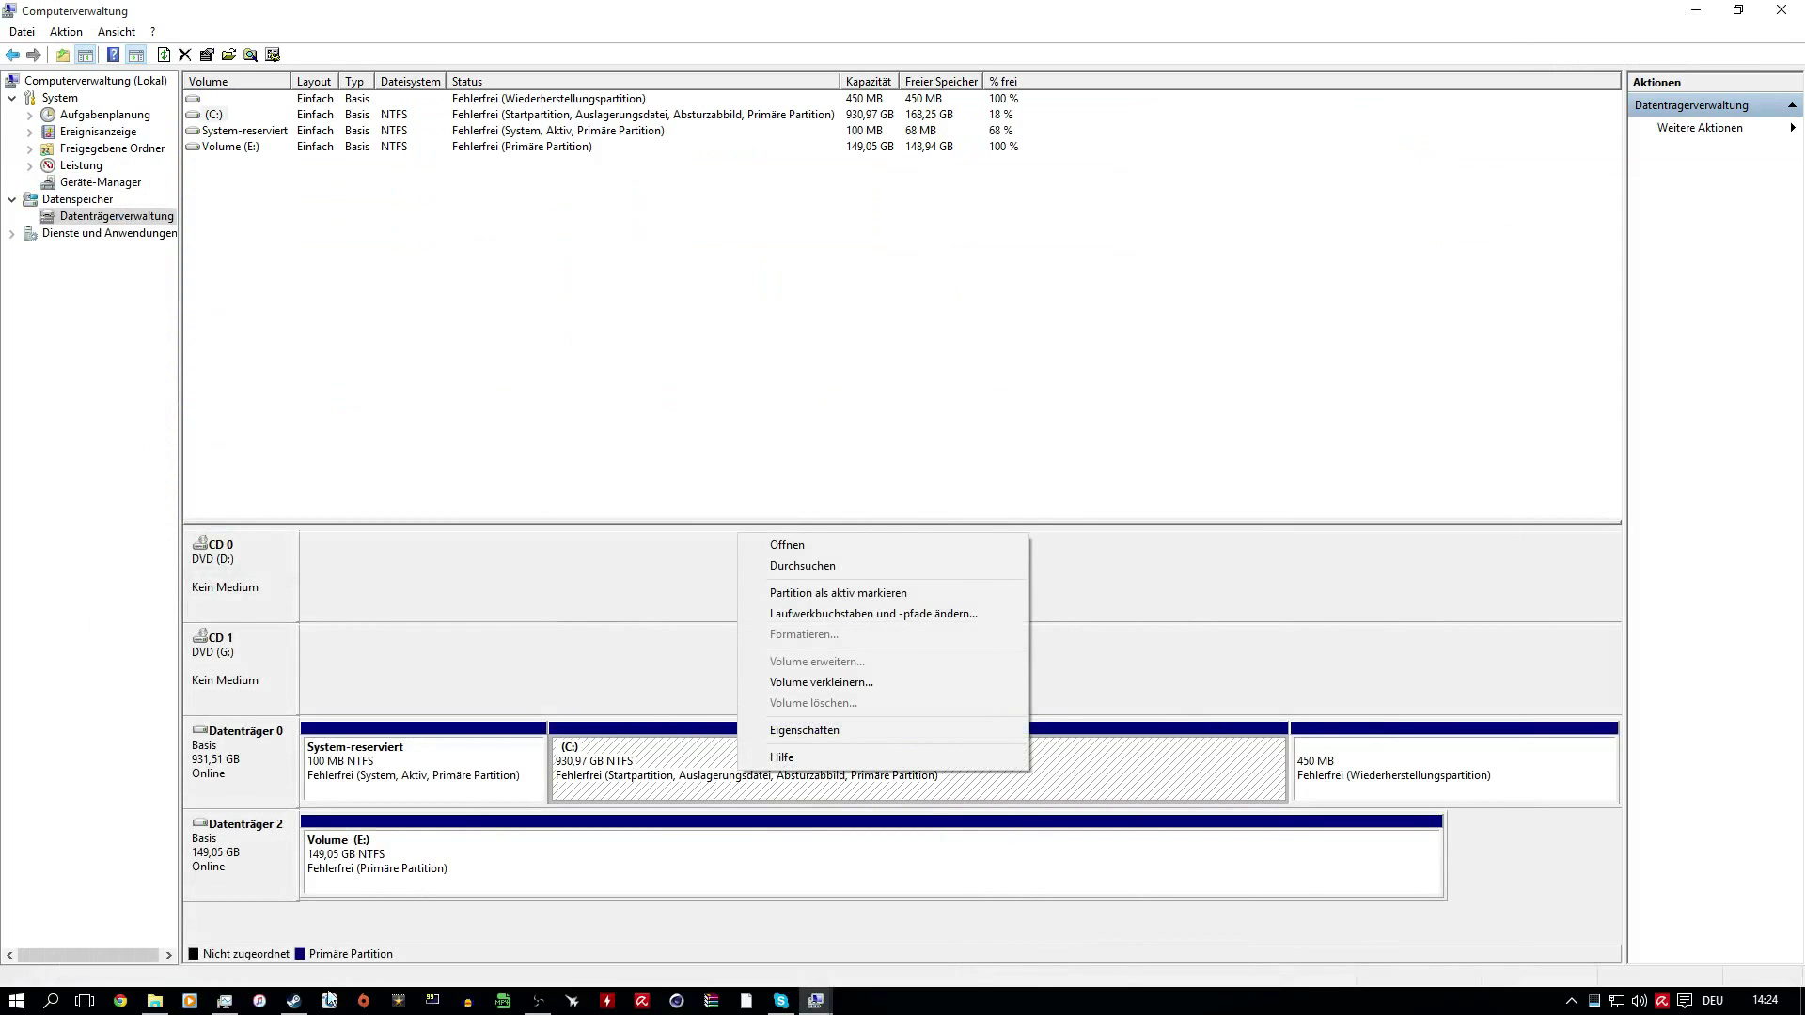
left_click(155, 1000)
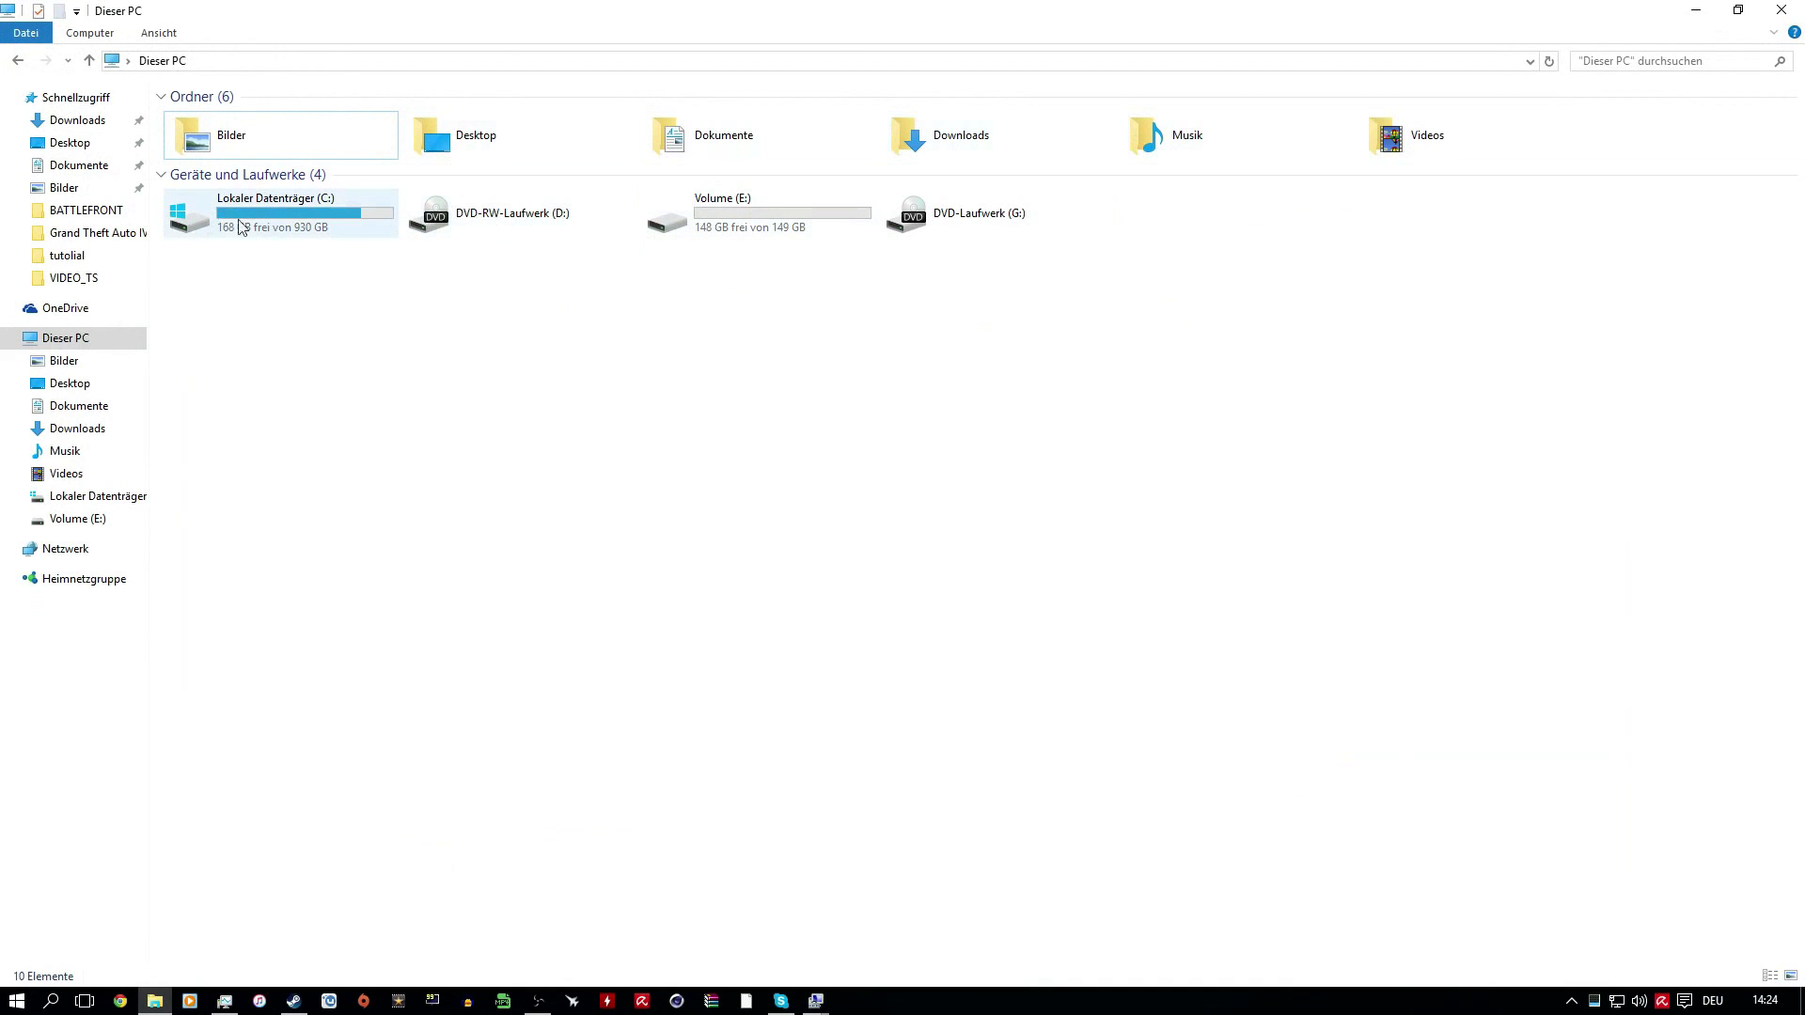
double_click(304, 13)
left_click_drag(305, 19, 331, 4)
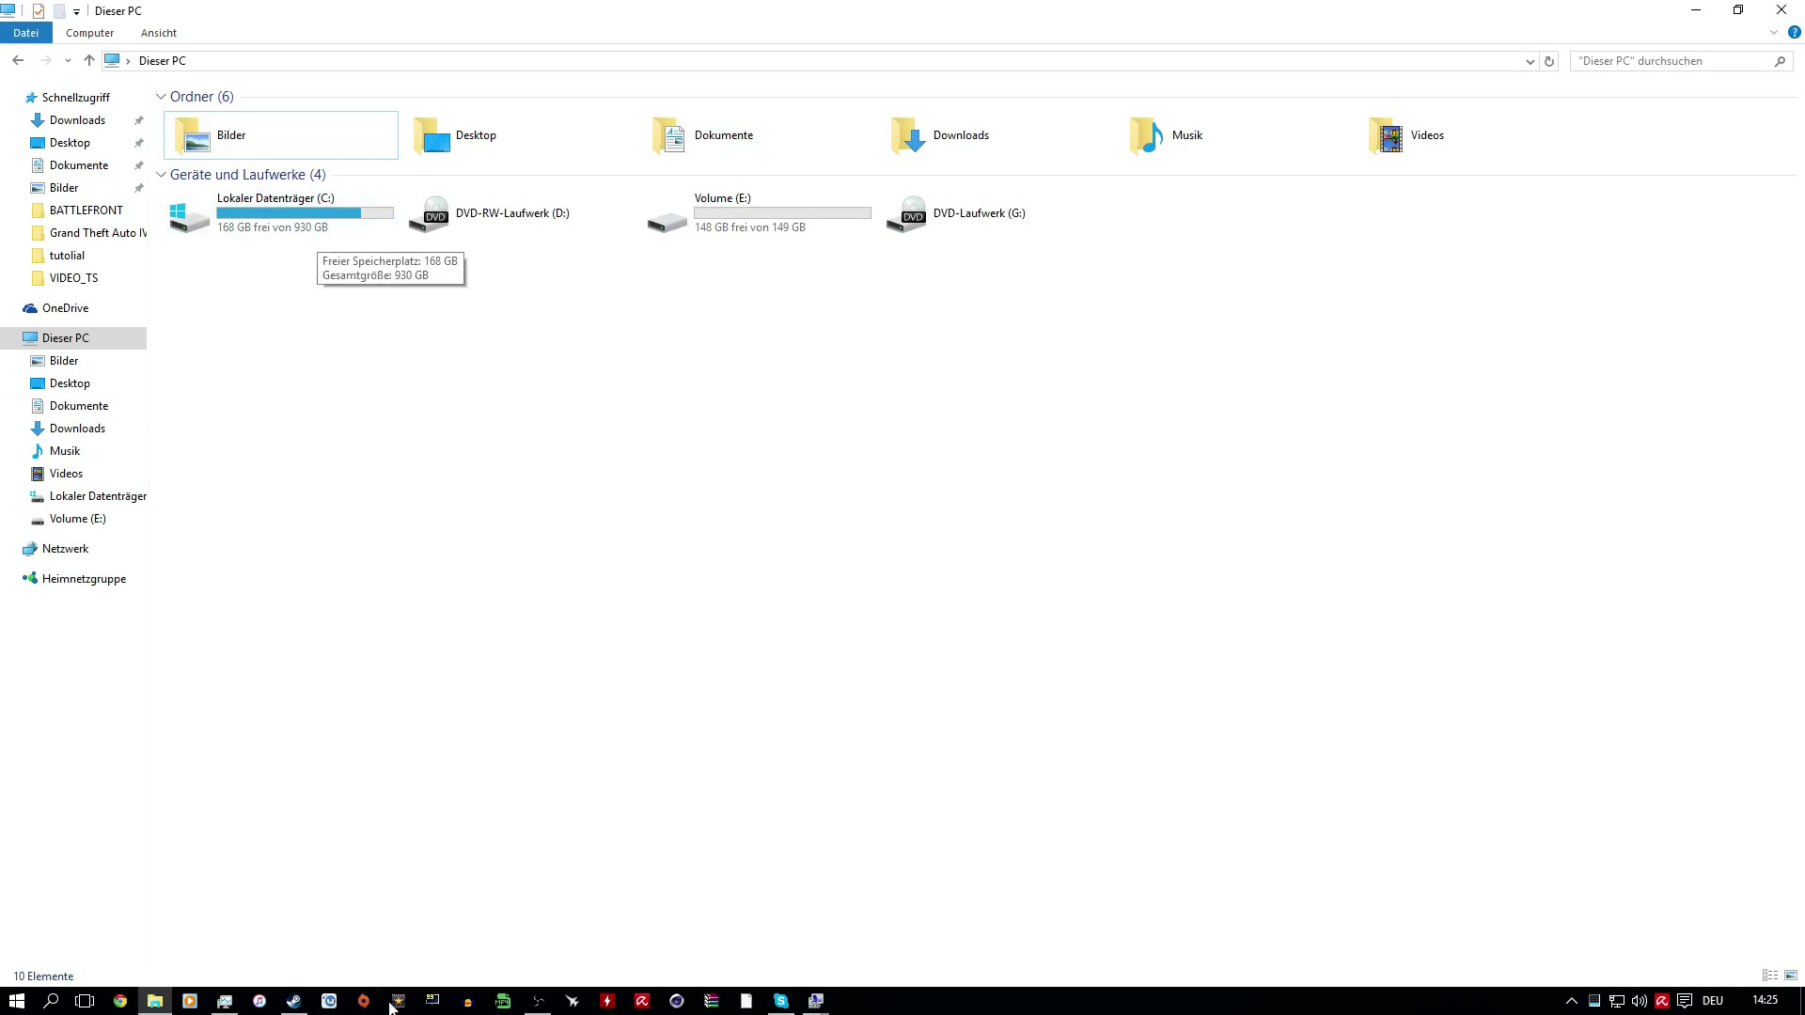
Switch back to Datenträgerverwaltung in Computerverwaltung and open the Volume verkleinern dialog for partition C:.
mouse_move(814, 1003)
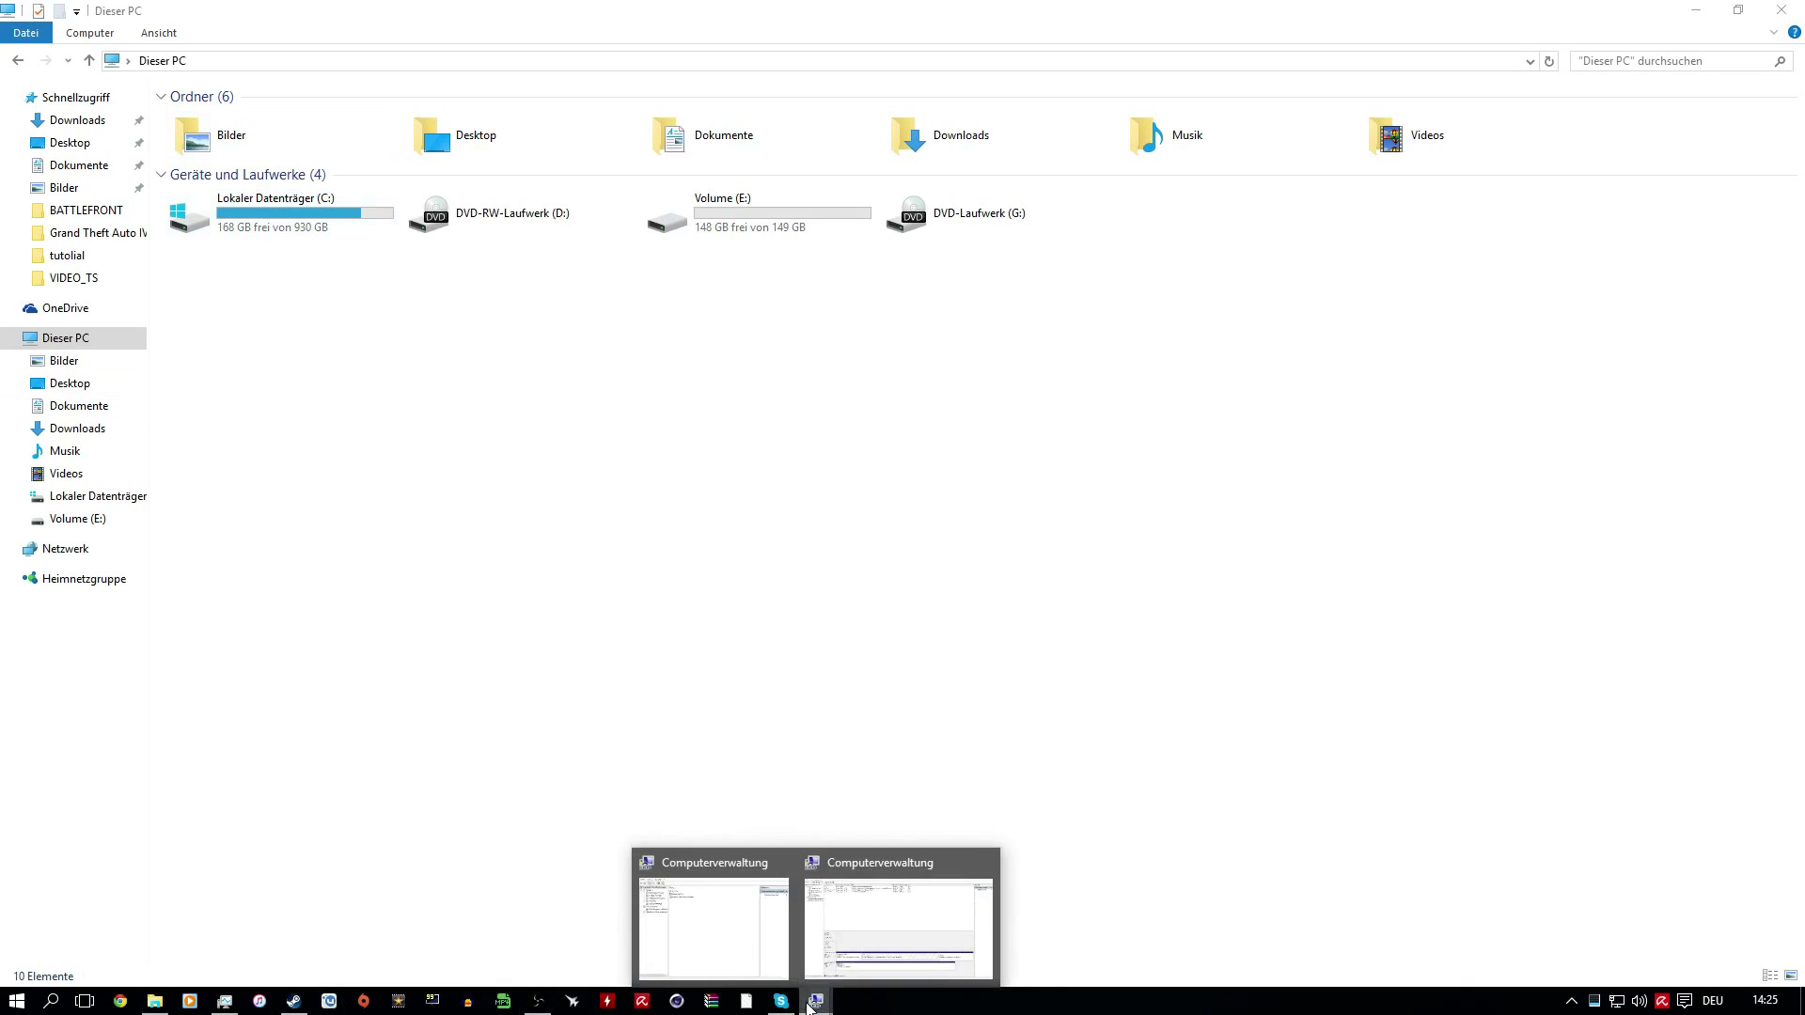
left_click(872, 923)
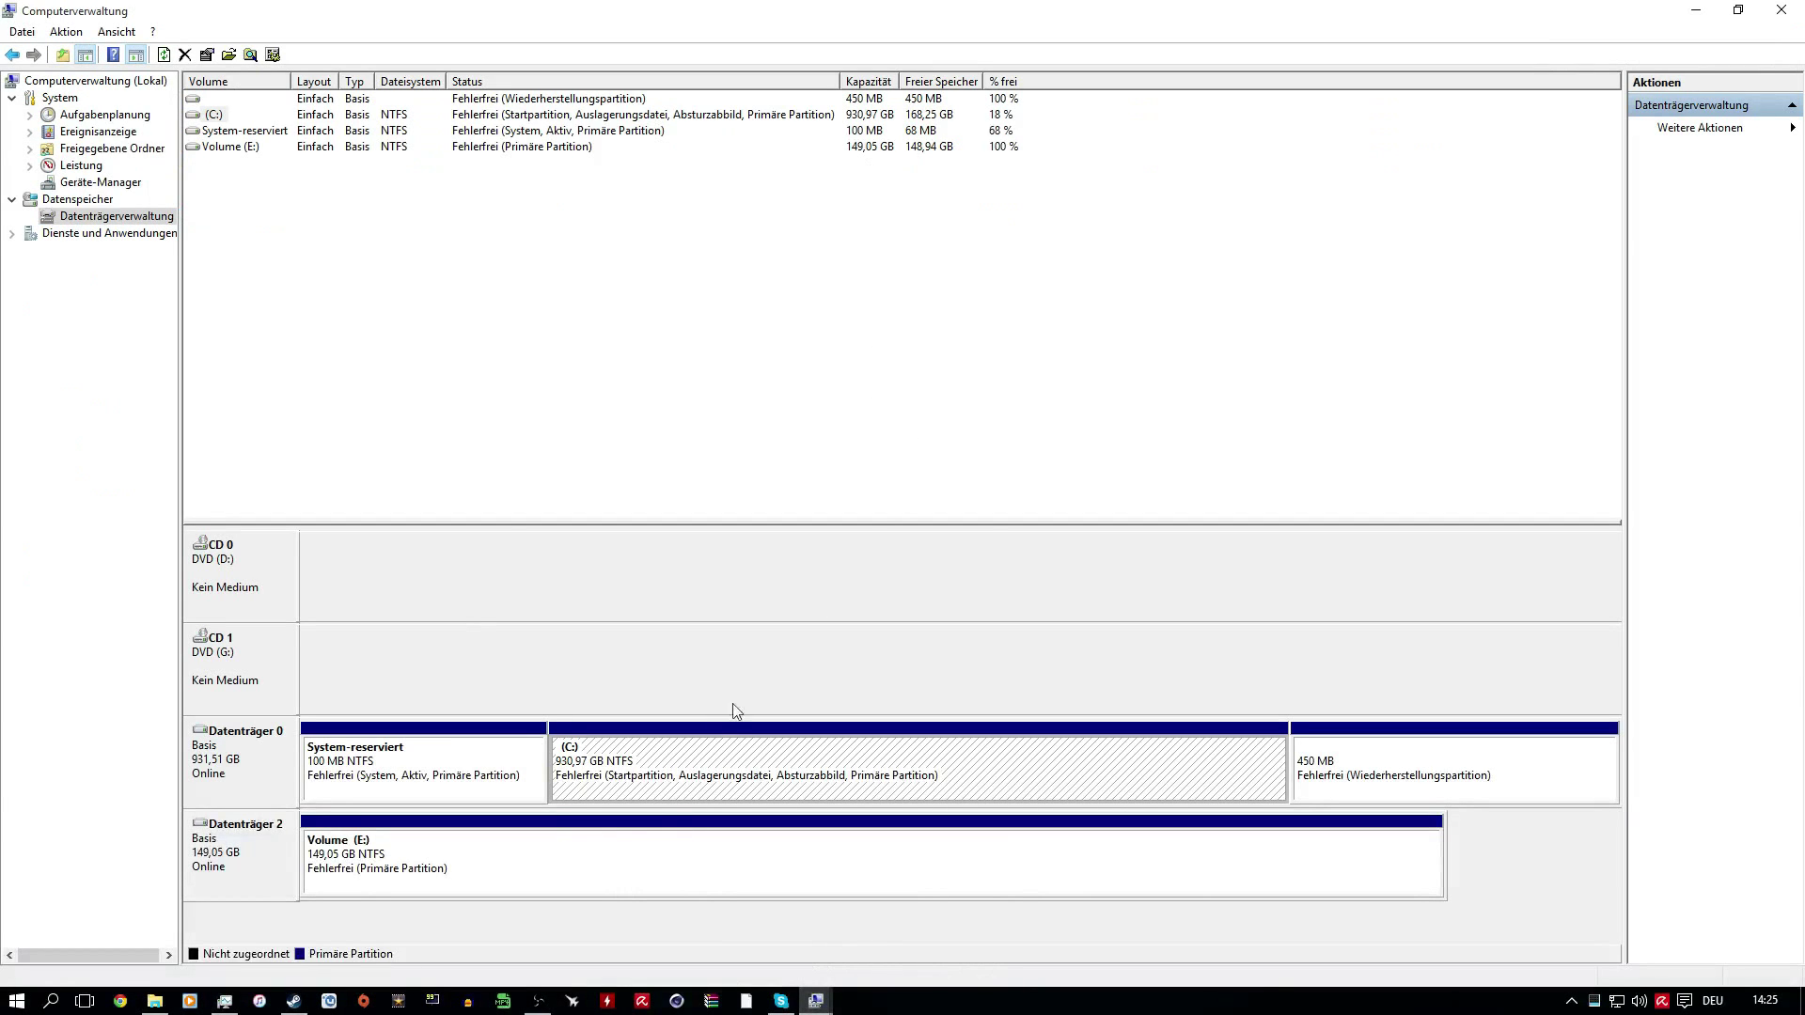
right_click(675, 759)
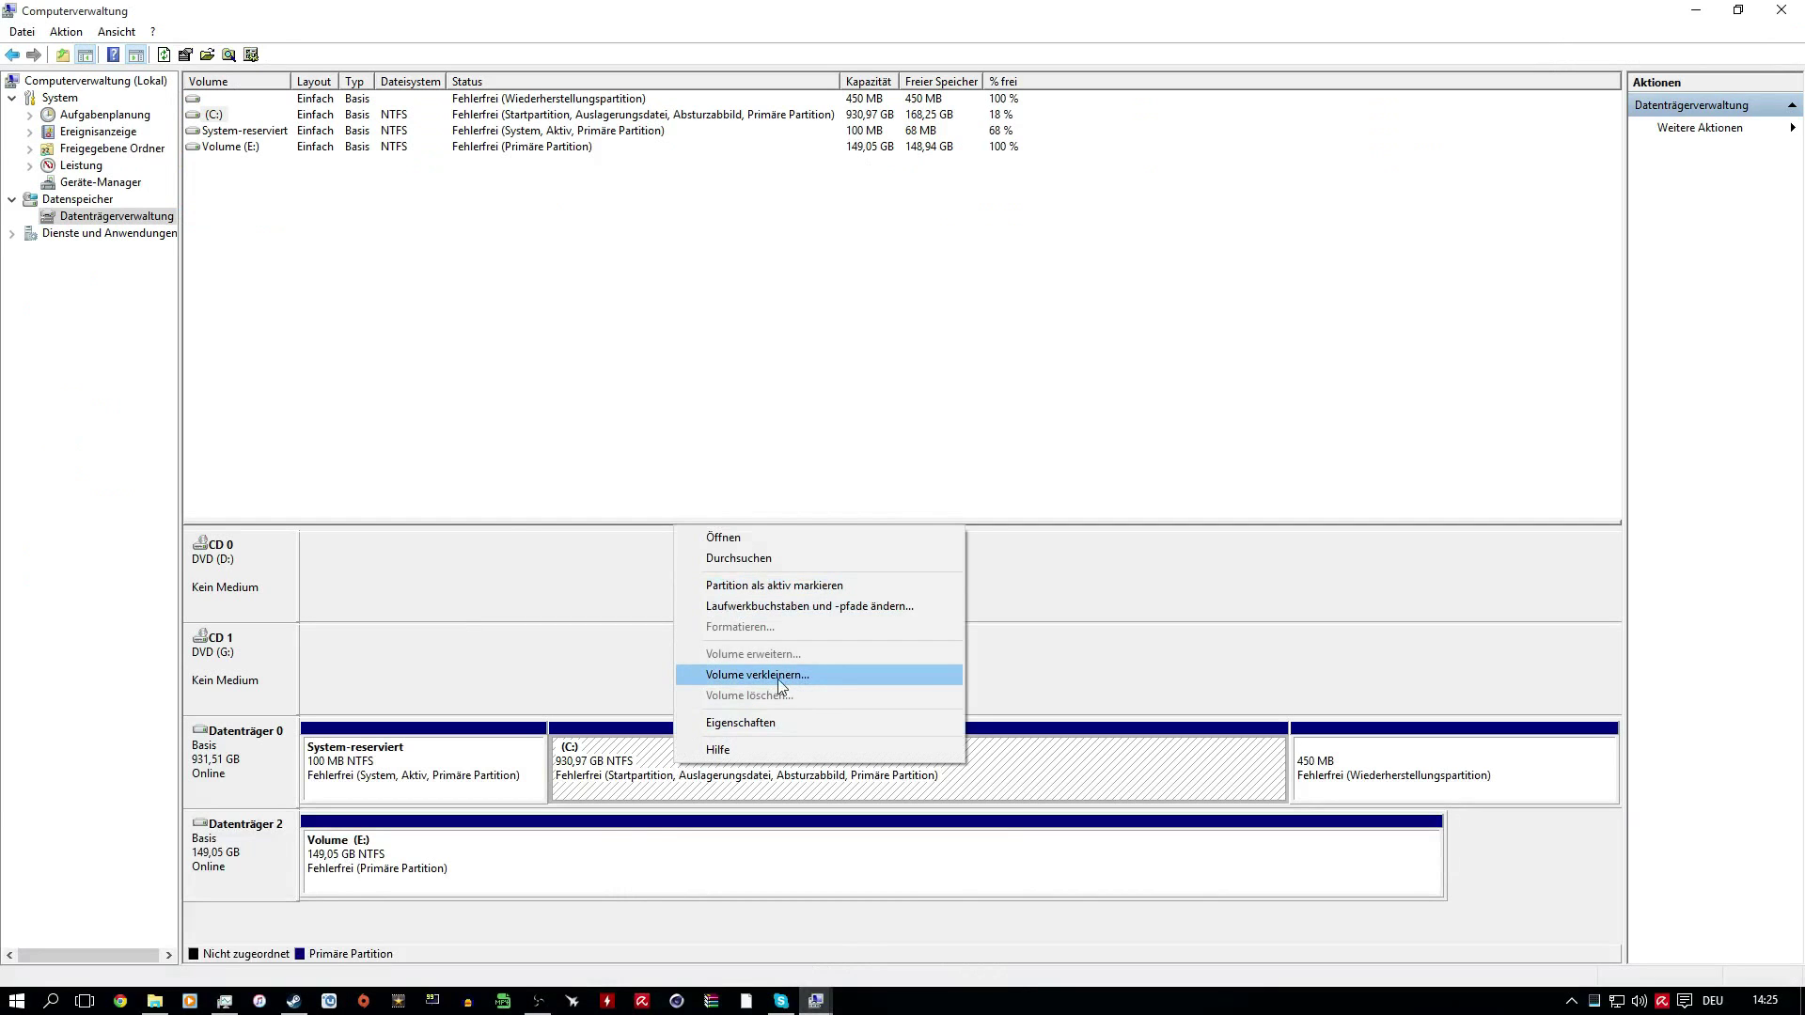
left_click(743, 675)
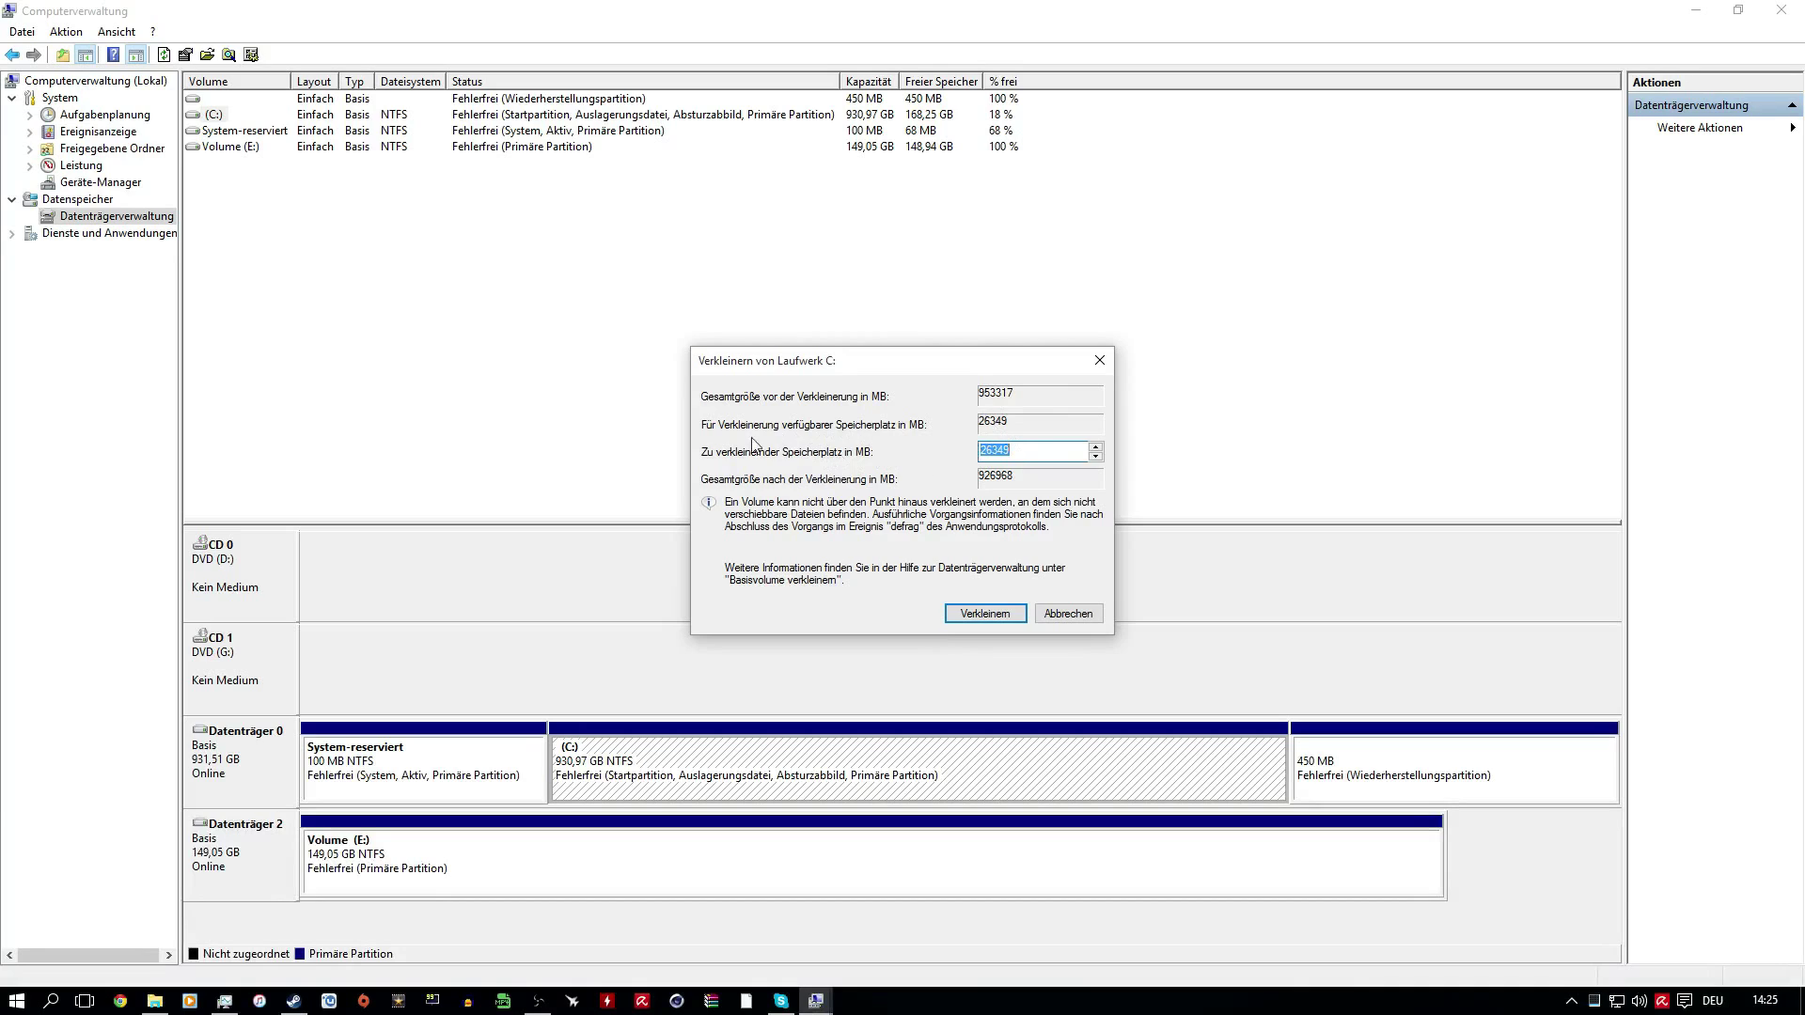
Adjust the amount of space to shrink in small increments and start shrinking drive C:.
left_click(1096, 457)
left_click(1096, 457)
left_click(1096, 456)
left_click(1096, 448)
left_click(1096, 449)
left_click(982, 613)
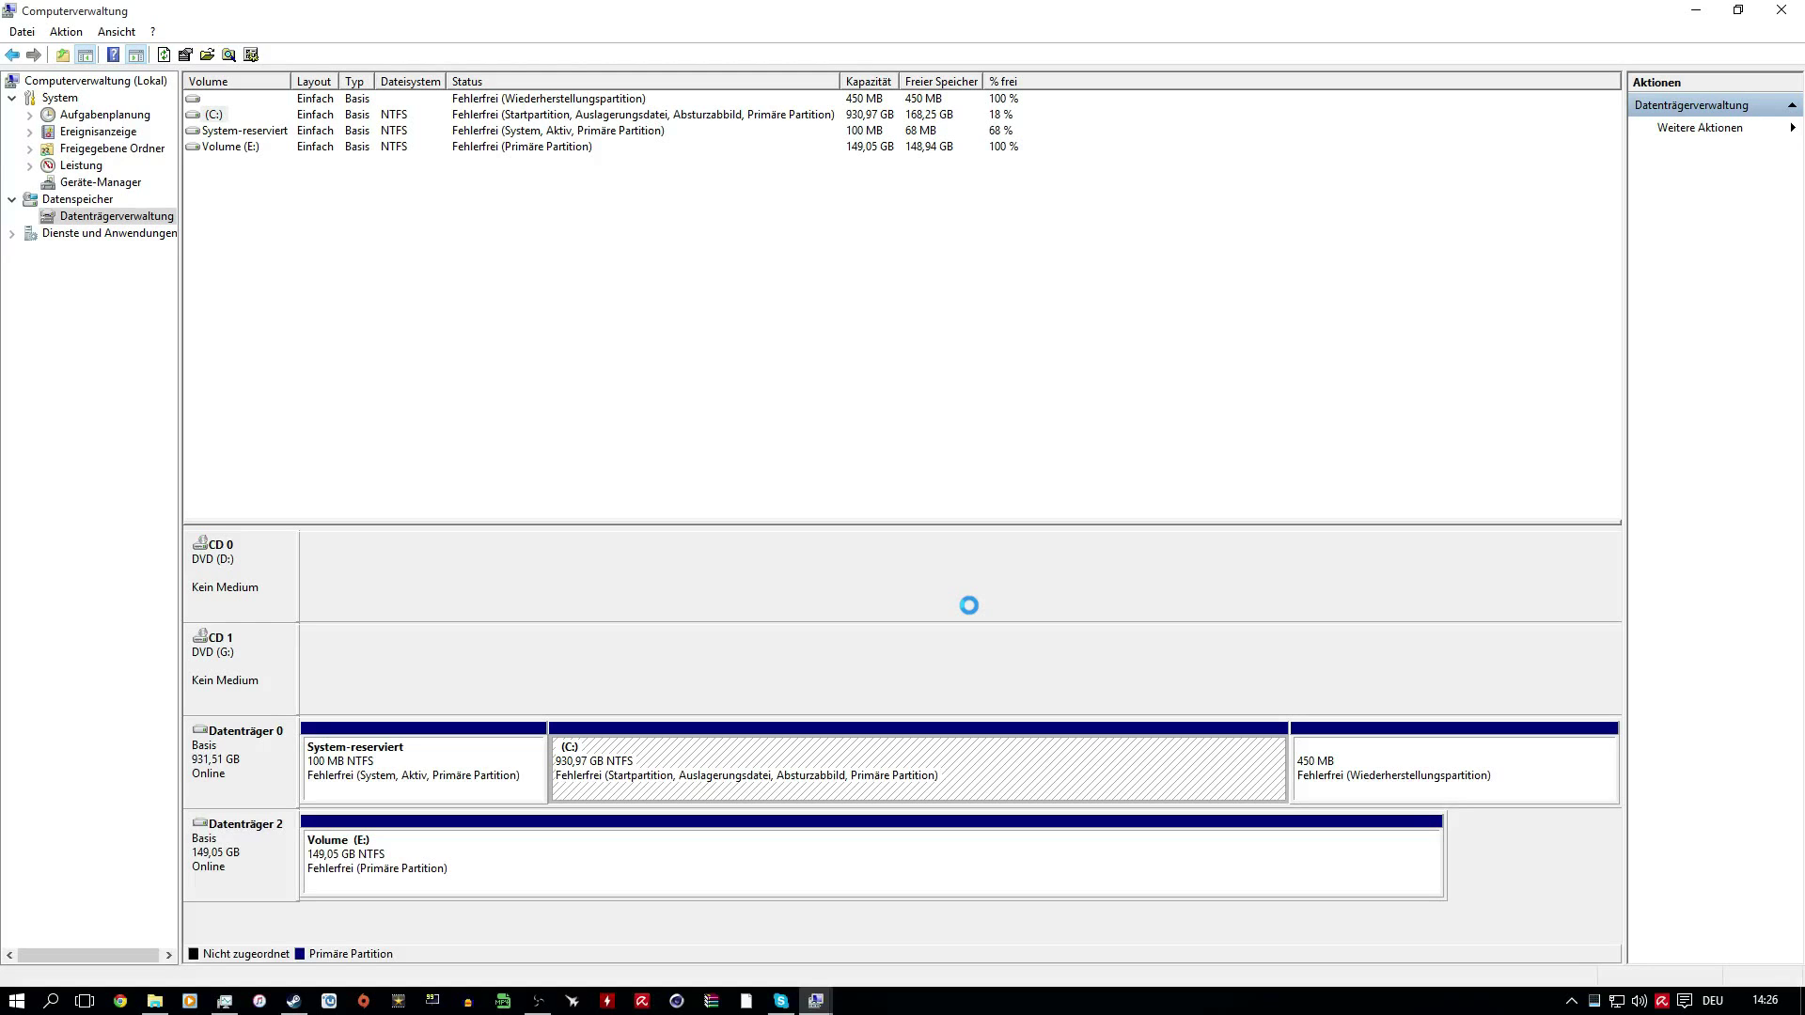
Switch to Explorer, check the optimization status of drive C: through its properties, and return to Computerverwaltung.
key("super+e")
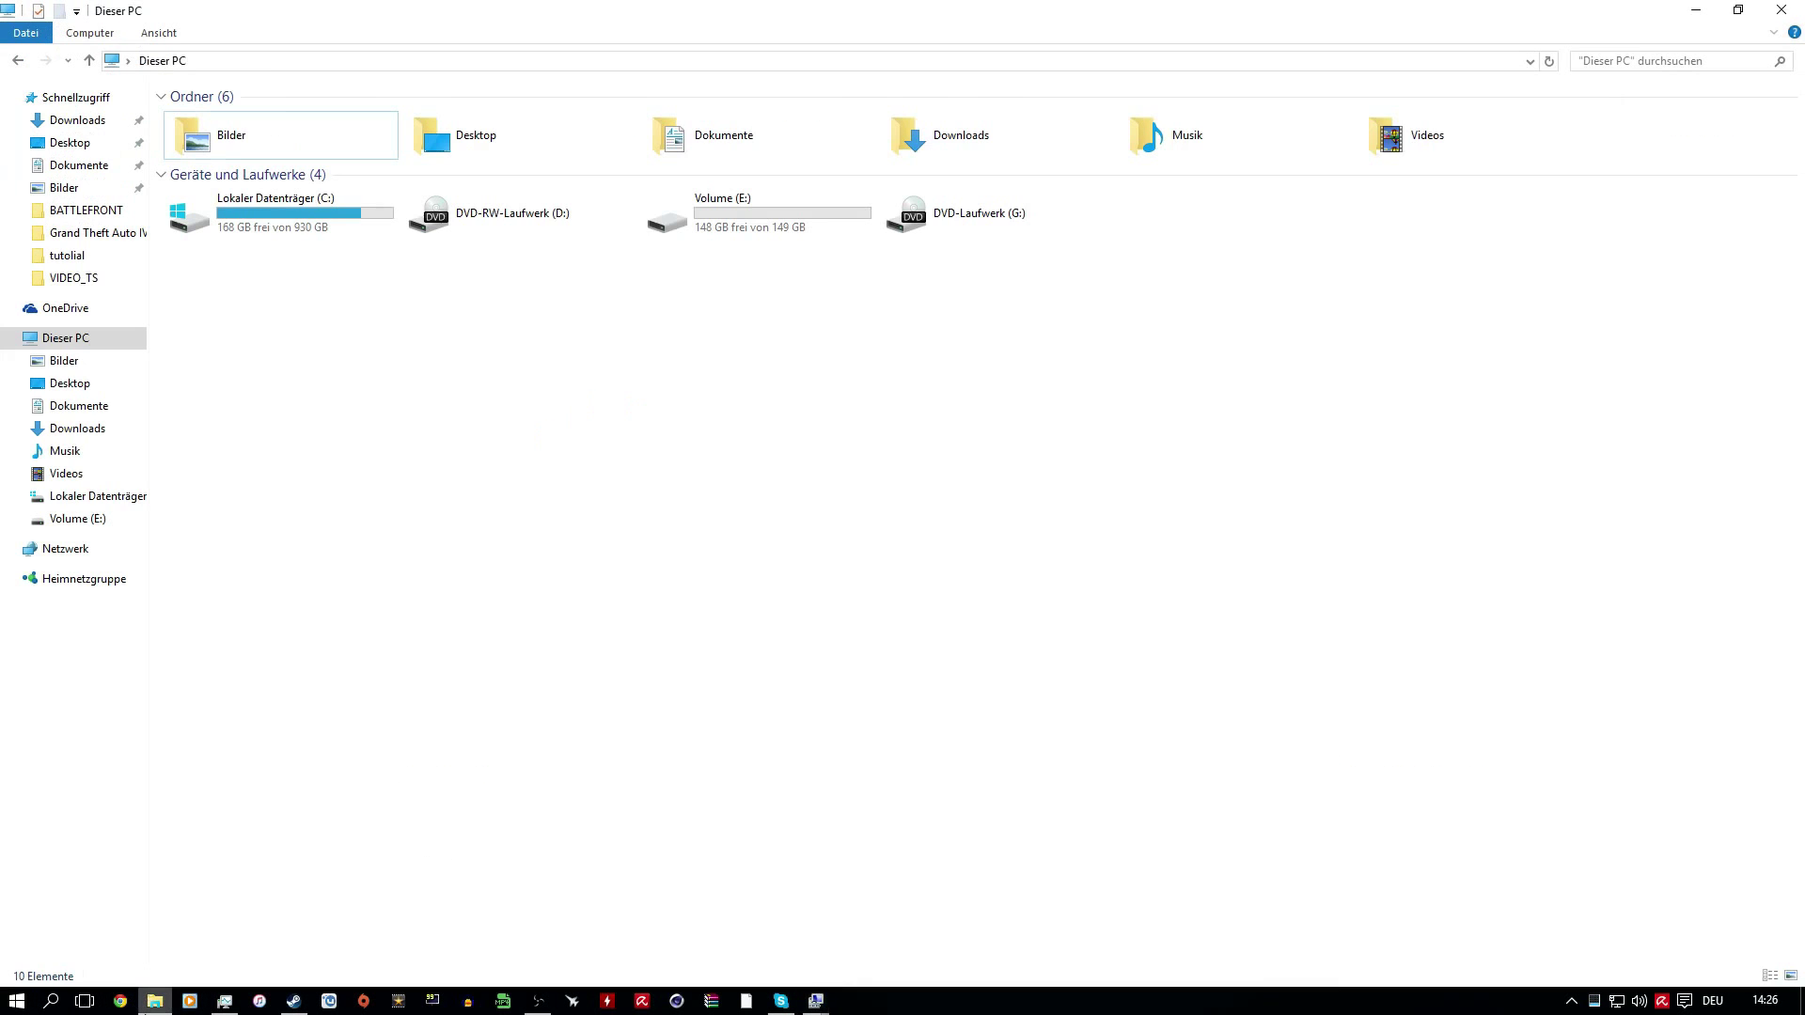
right_click(337, 225)
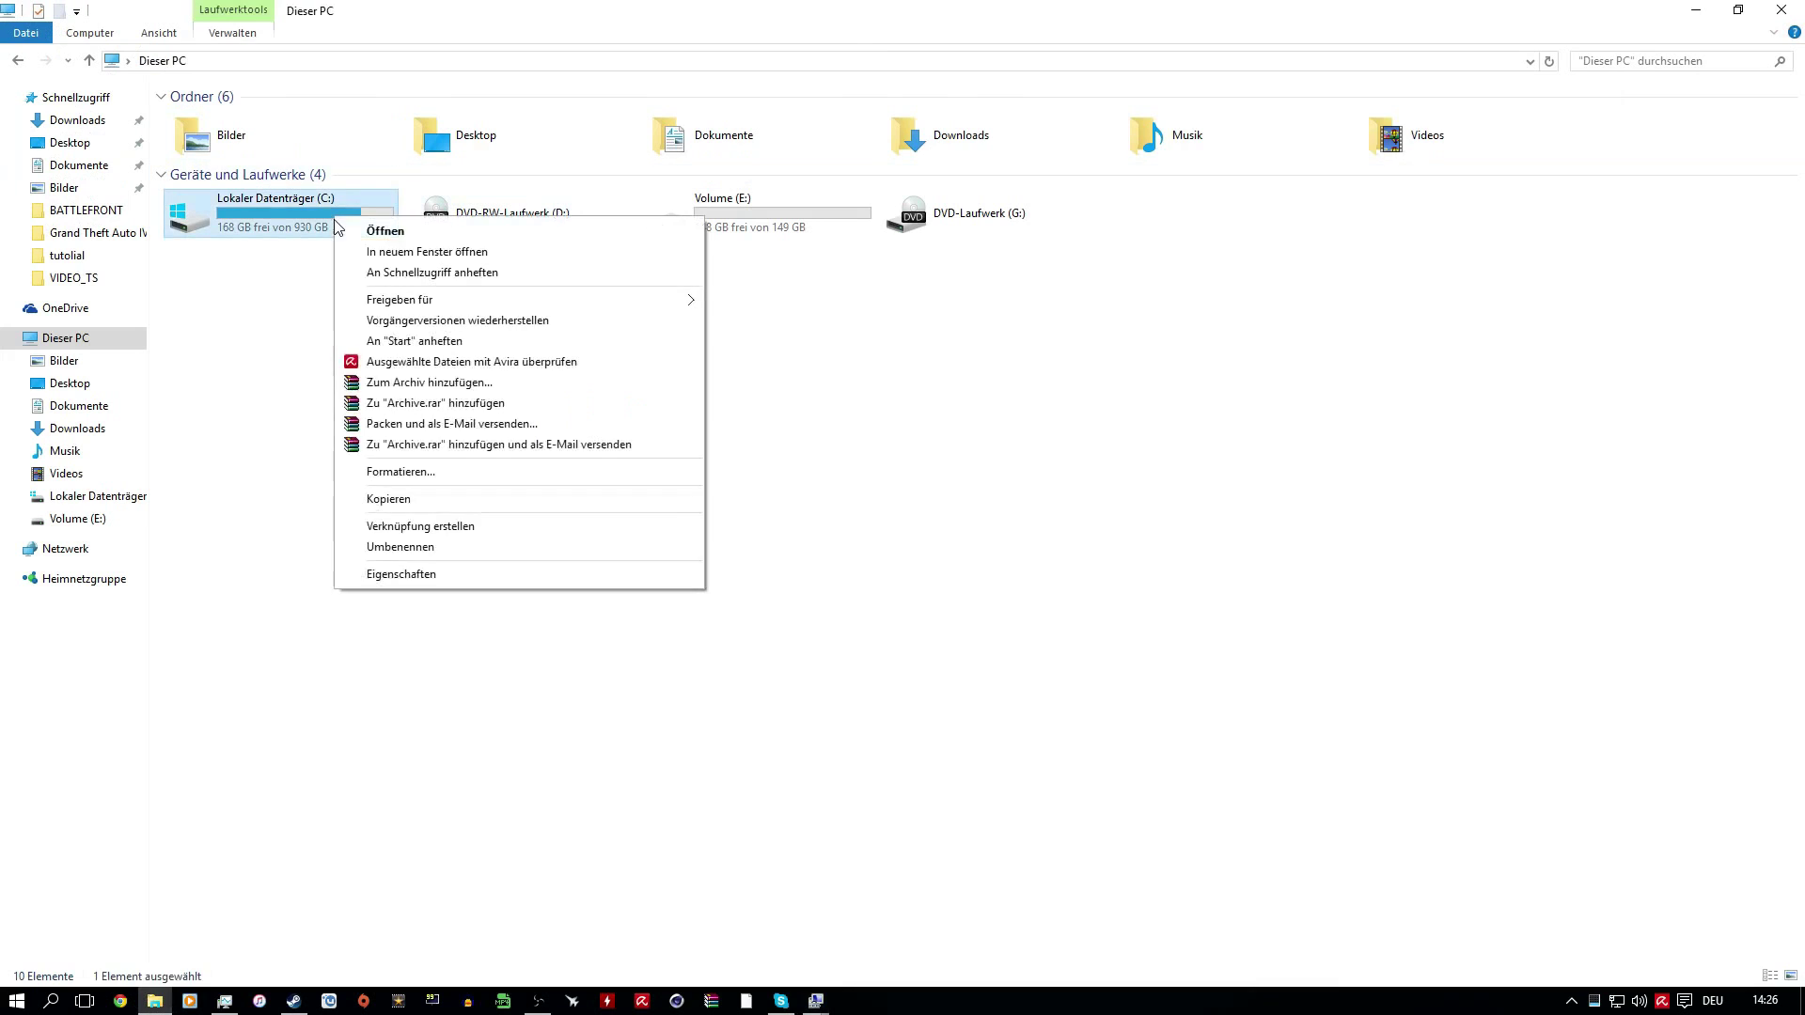
left_click(443, 575)
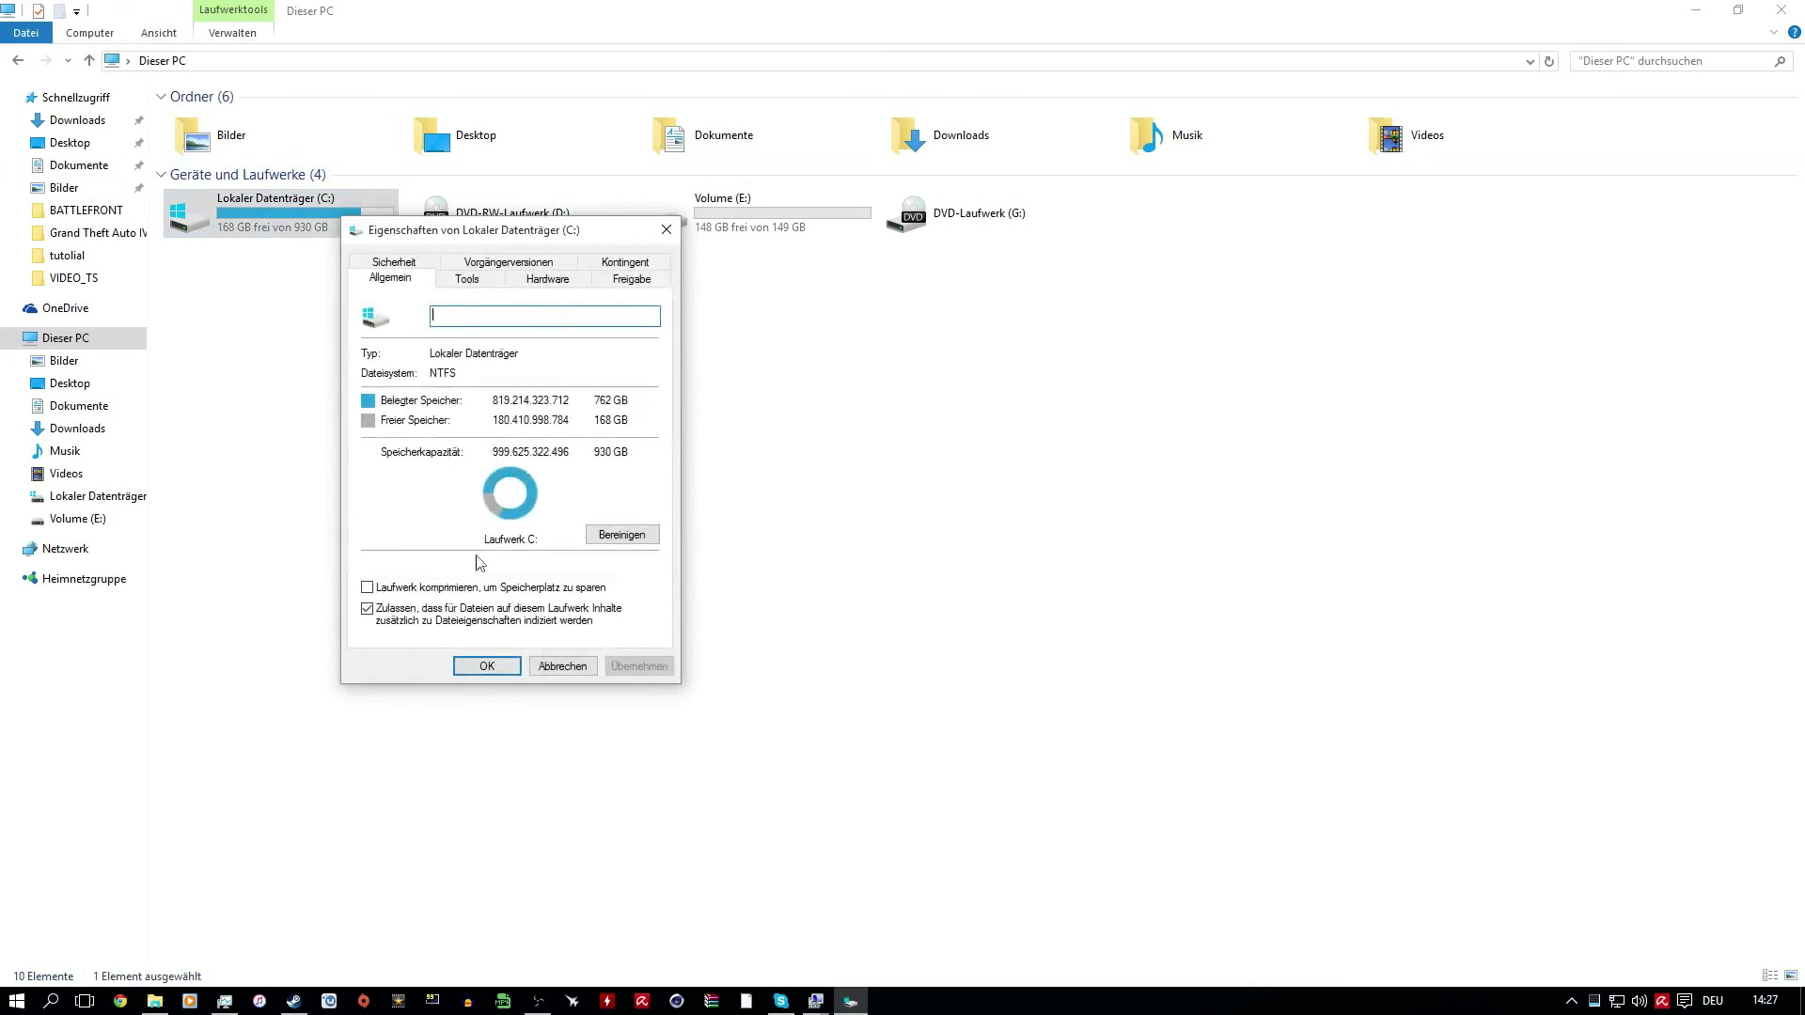
left_click(572, 280)
left_click(500, 284)
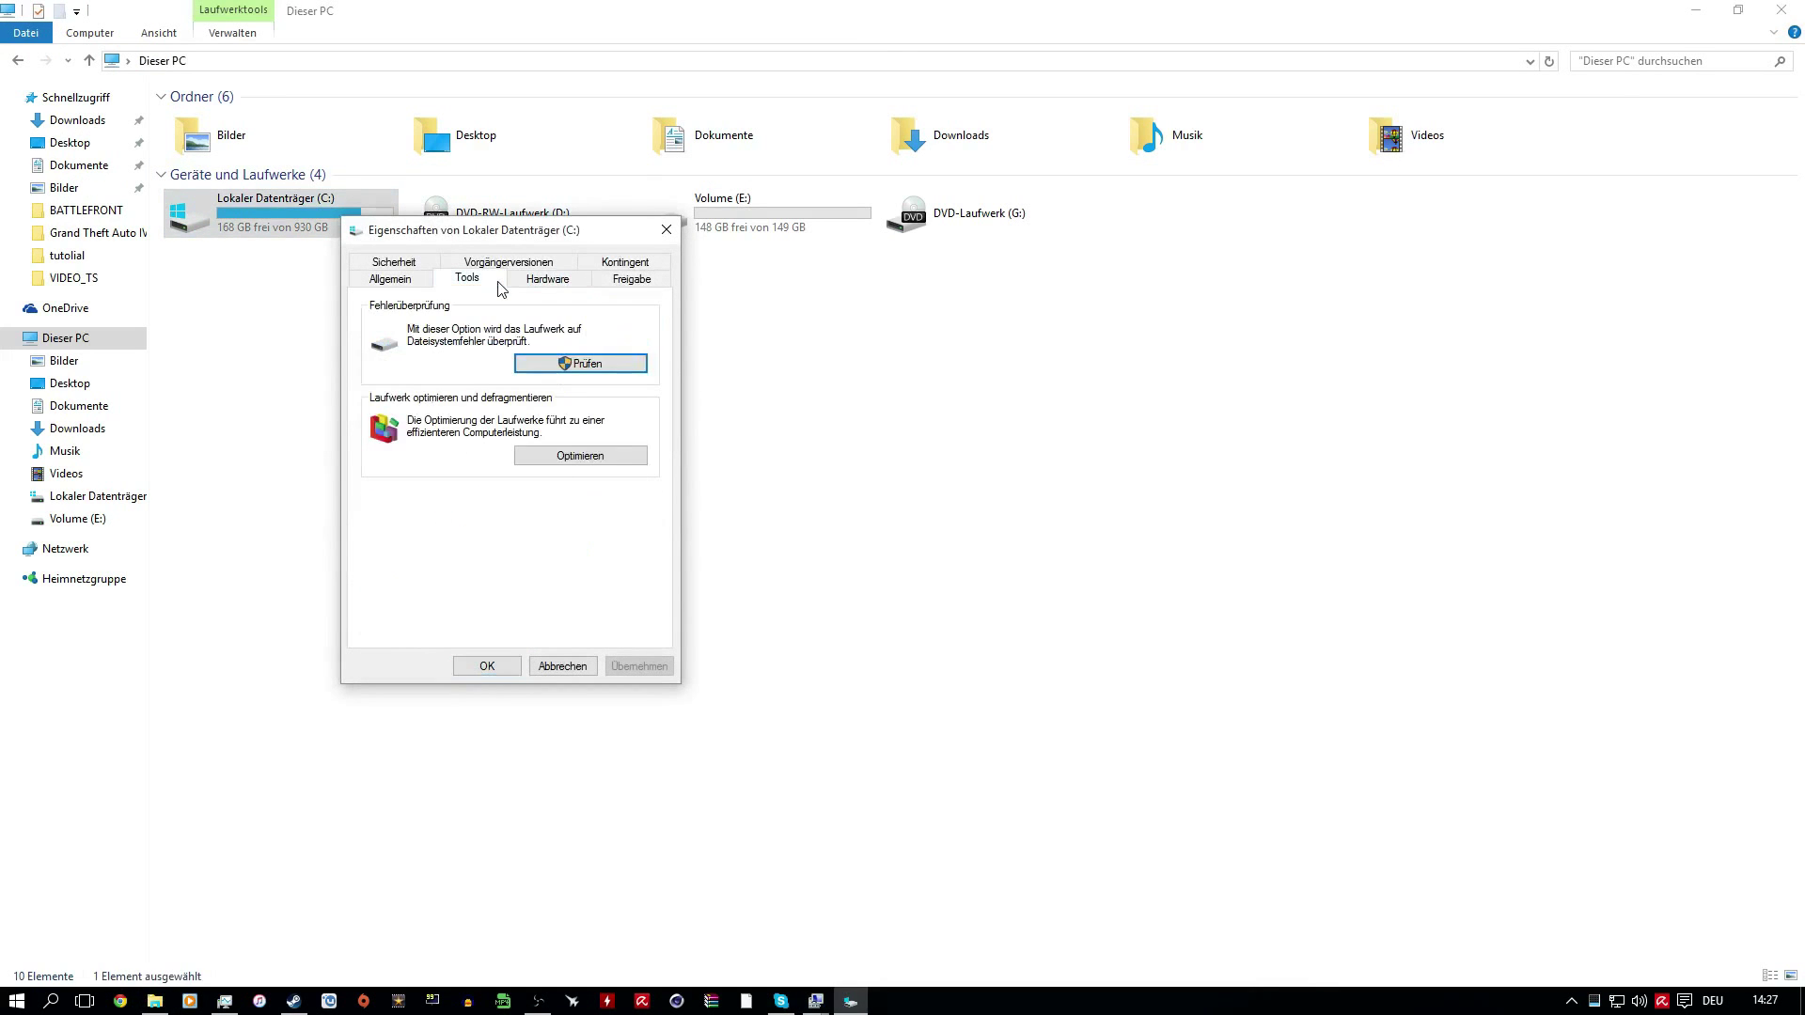
left_click(560, 457)
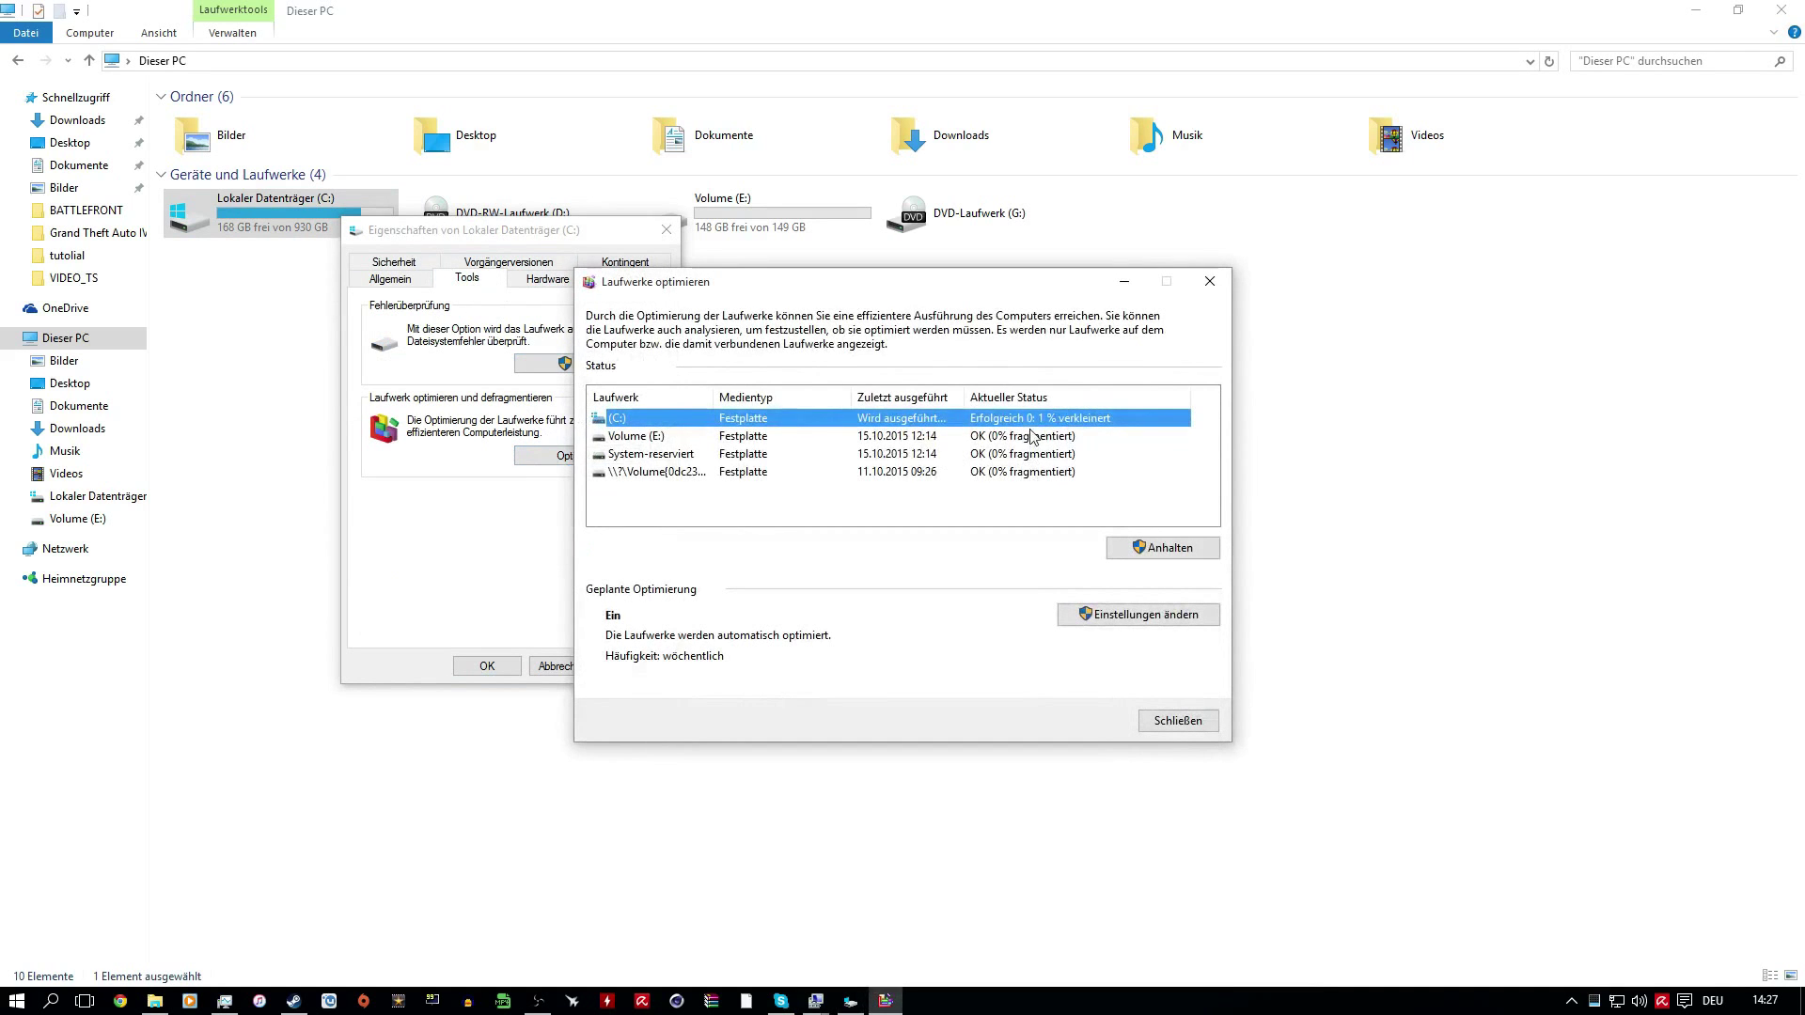
left_click(1210, 281)
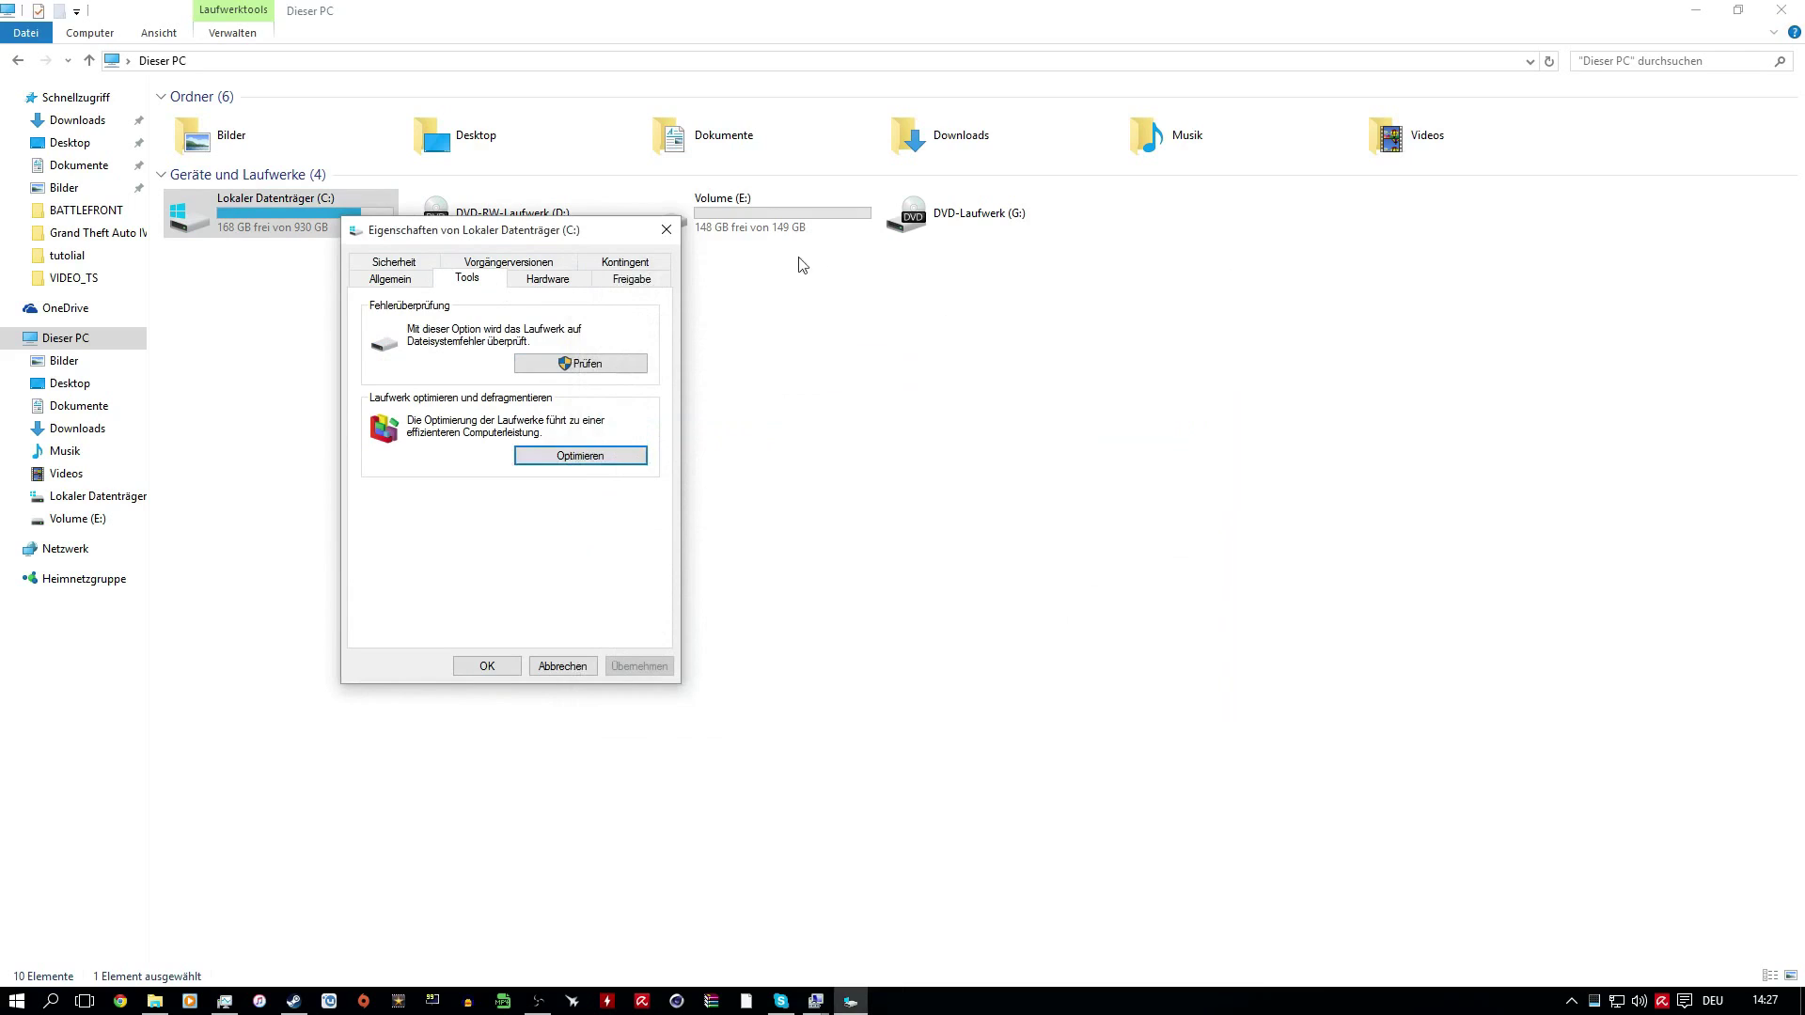
left_click(667, 229)
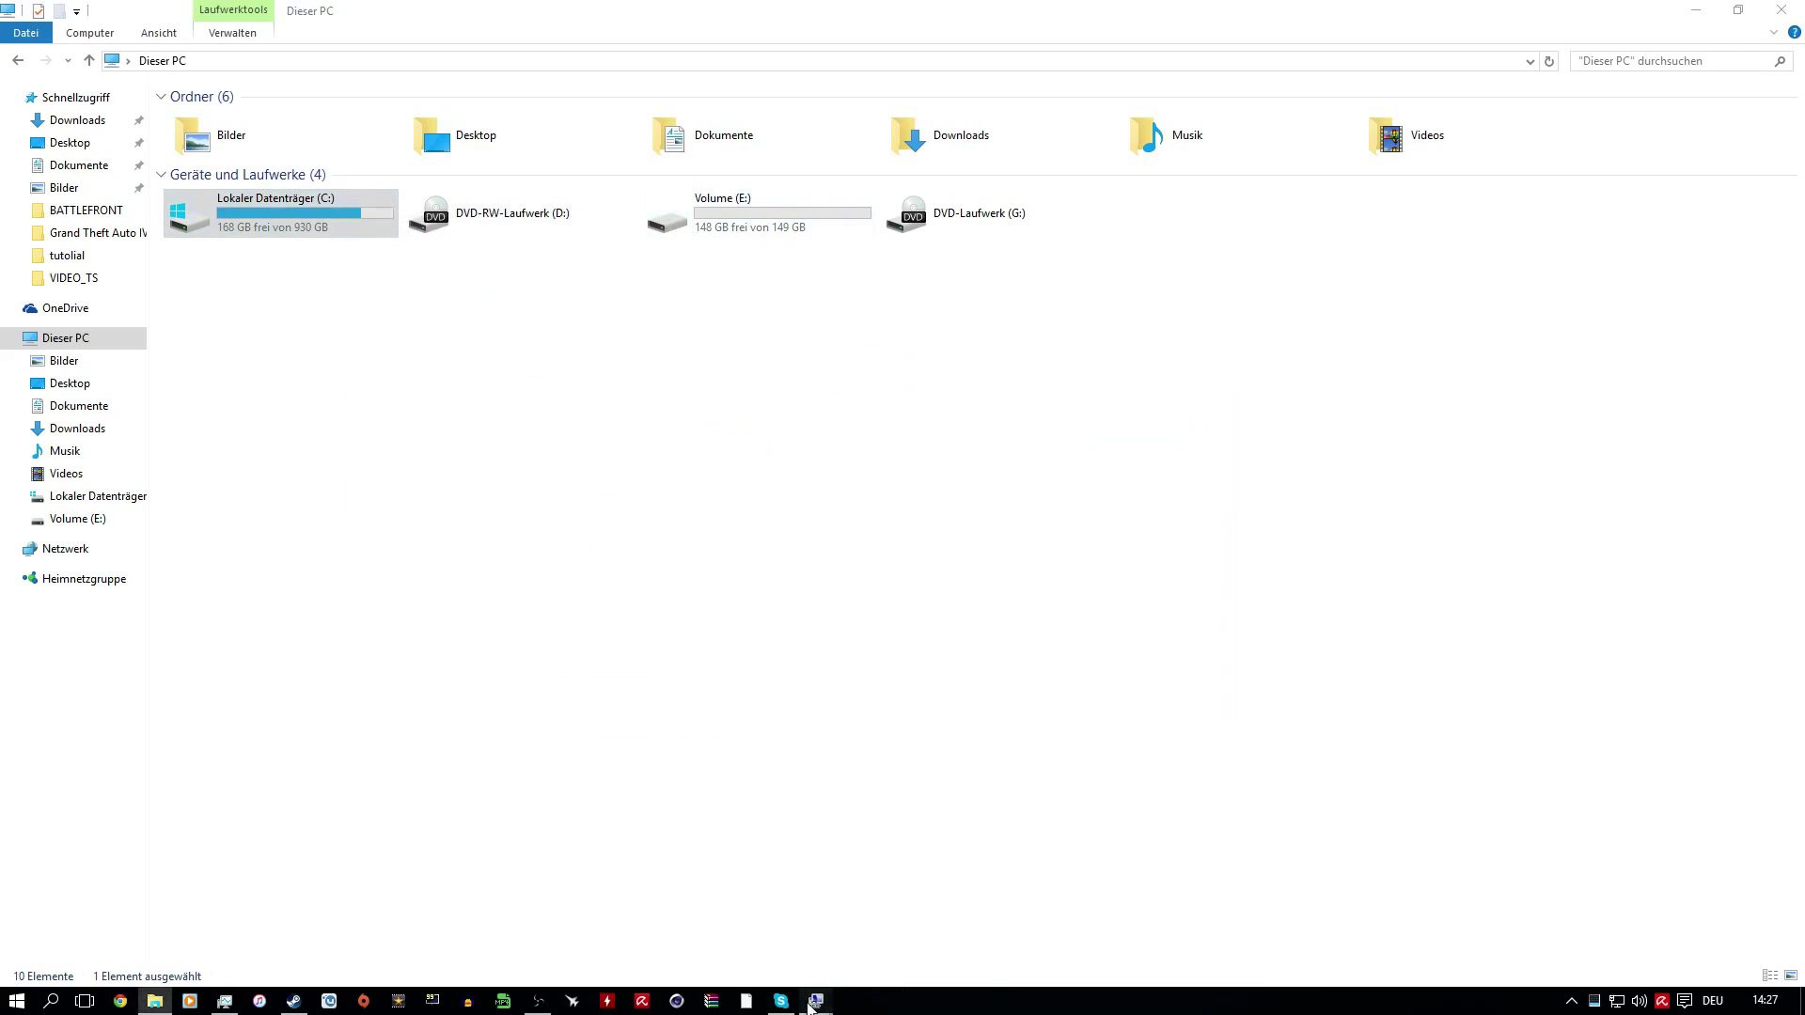
mouse_move(810, 1004)
left_click(860, 965)
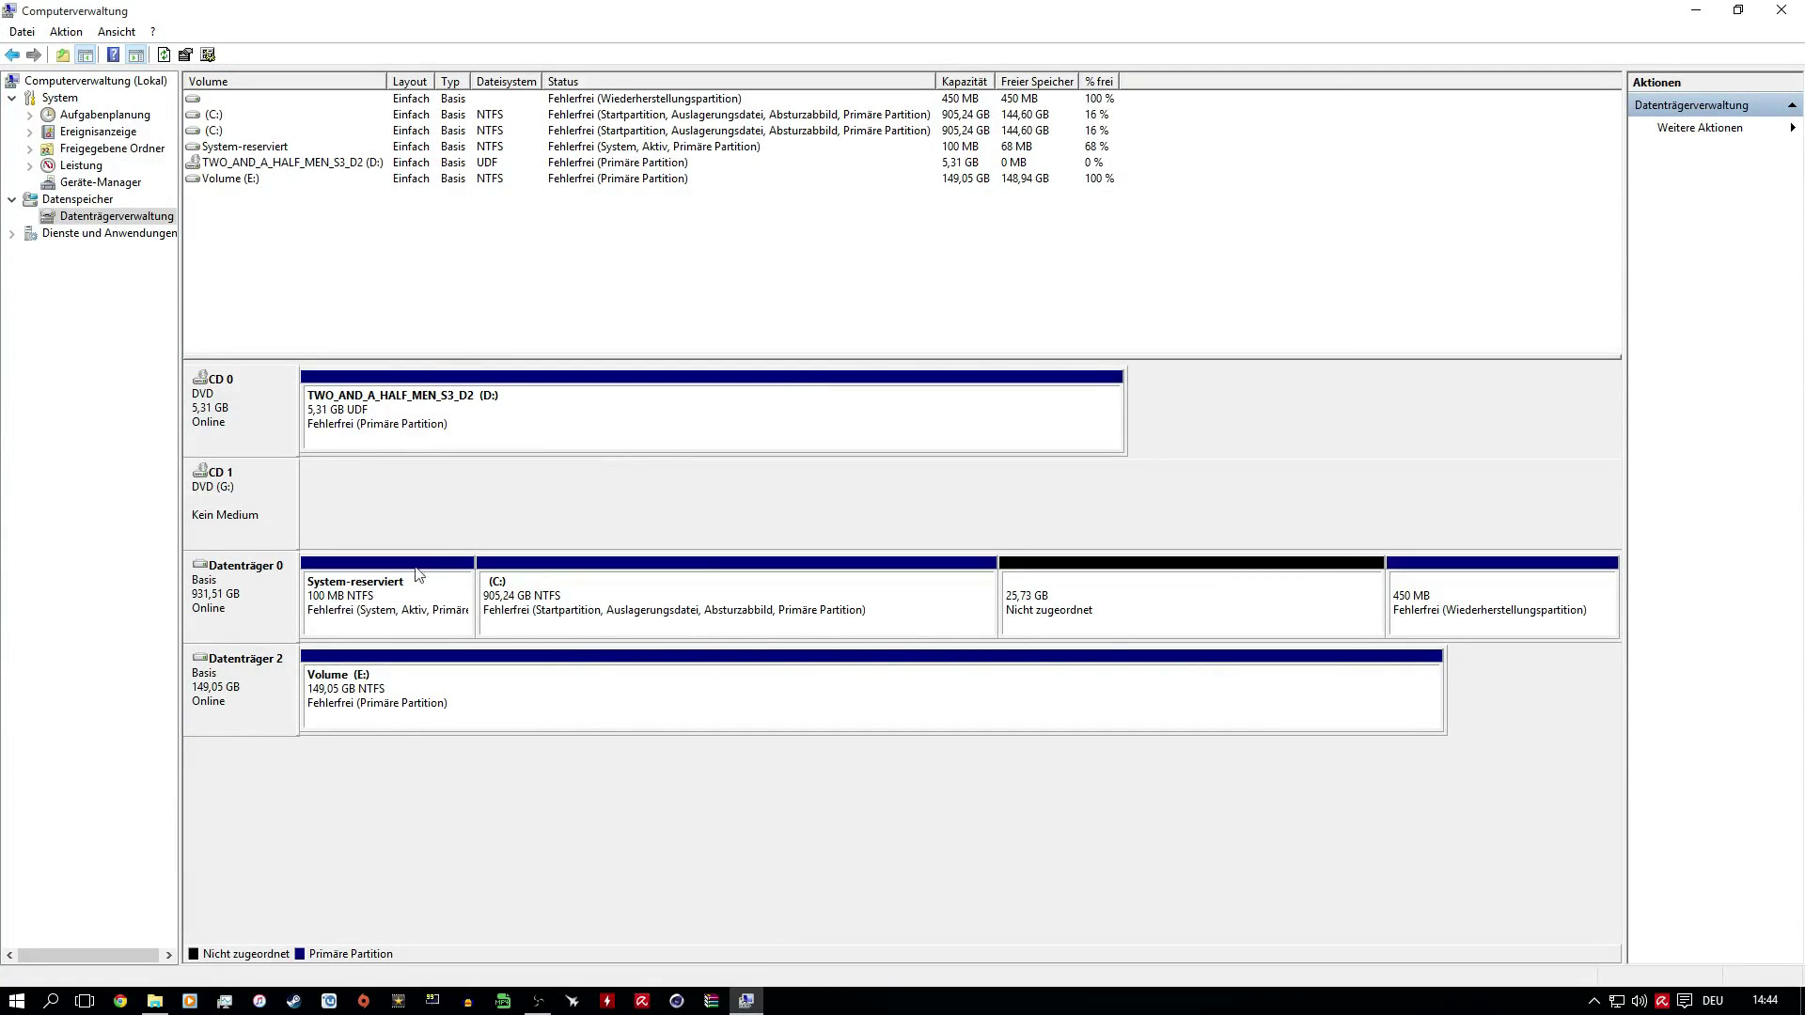
Check the drives listed under Dieser PC in Explorer and return to Datenträgerverwaltung.
right_click(156, 1000)
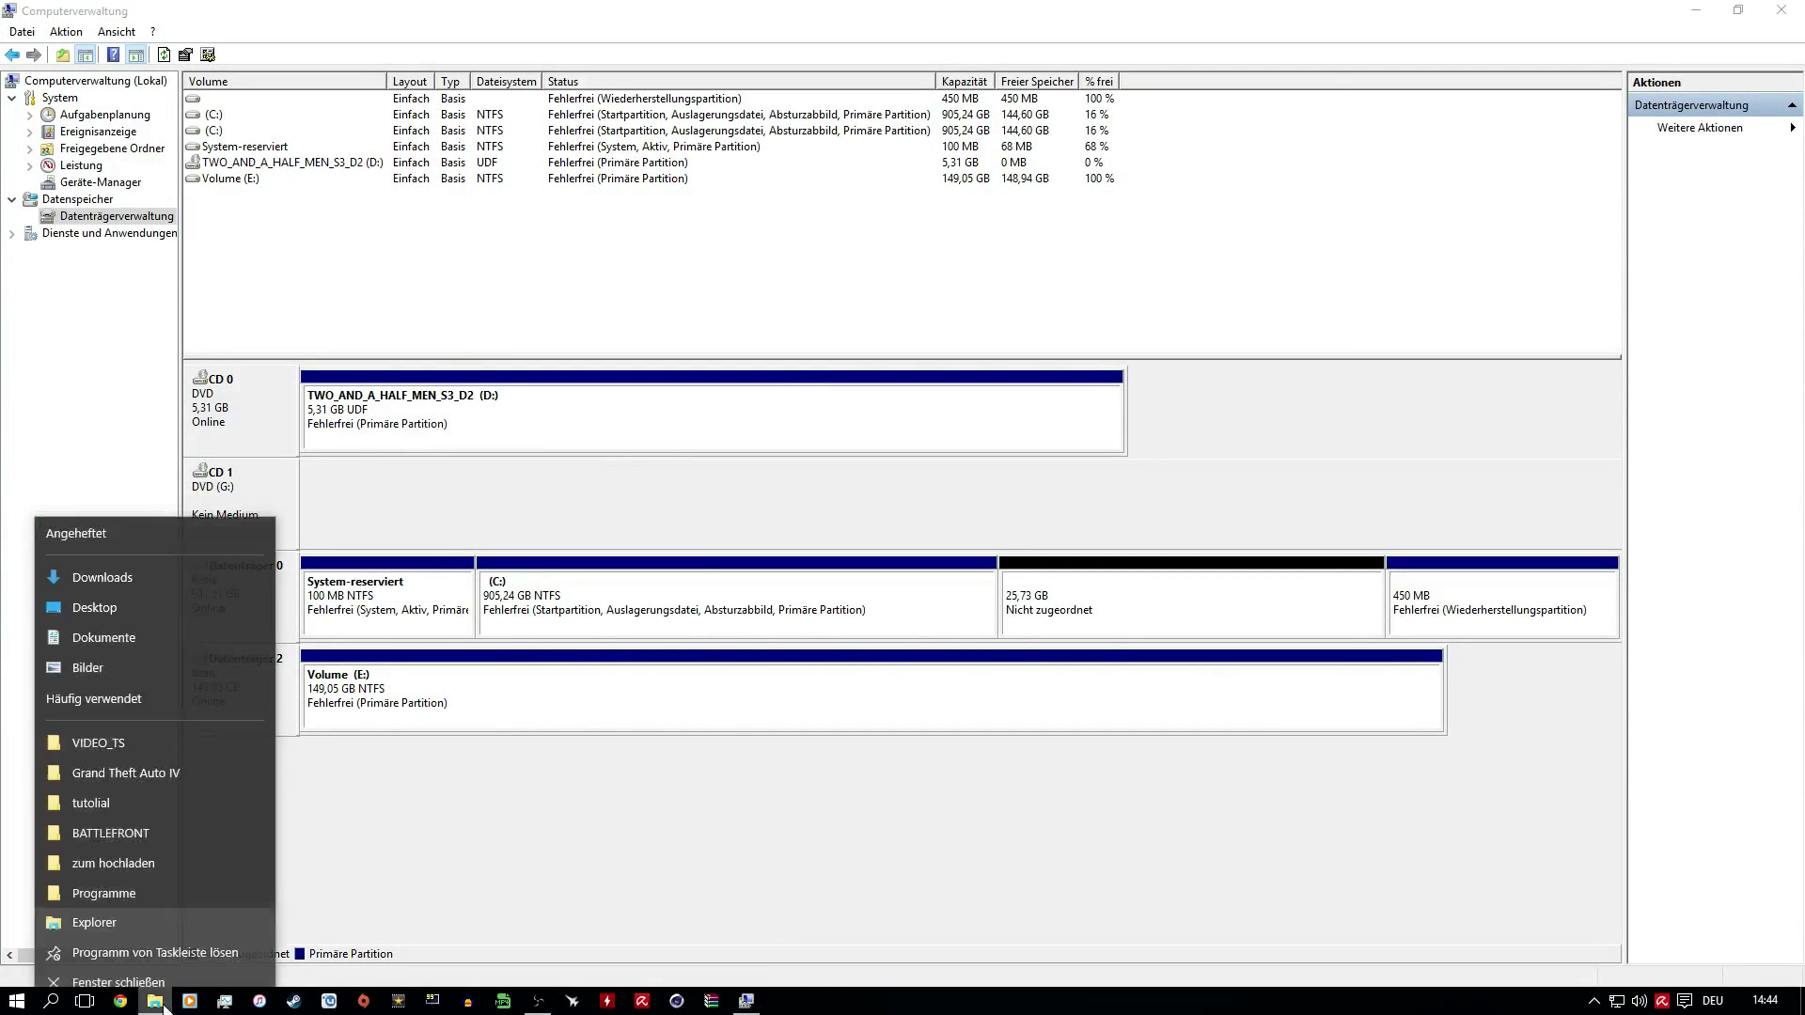
left_click(166, 1002)
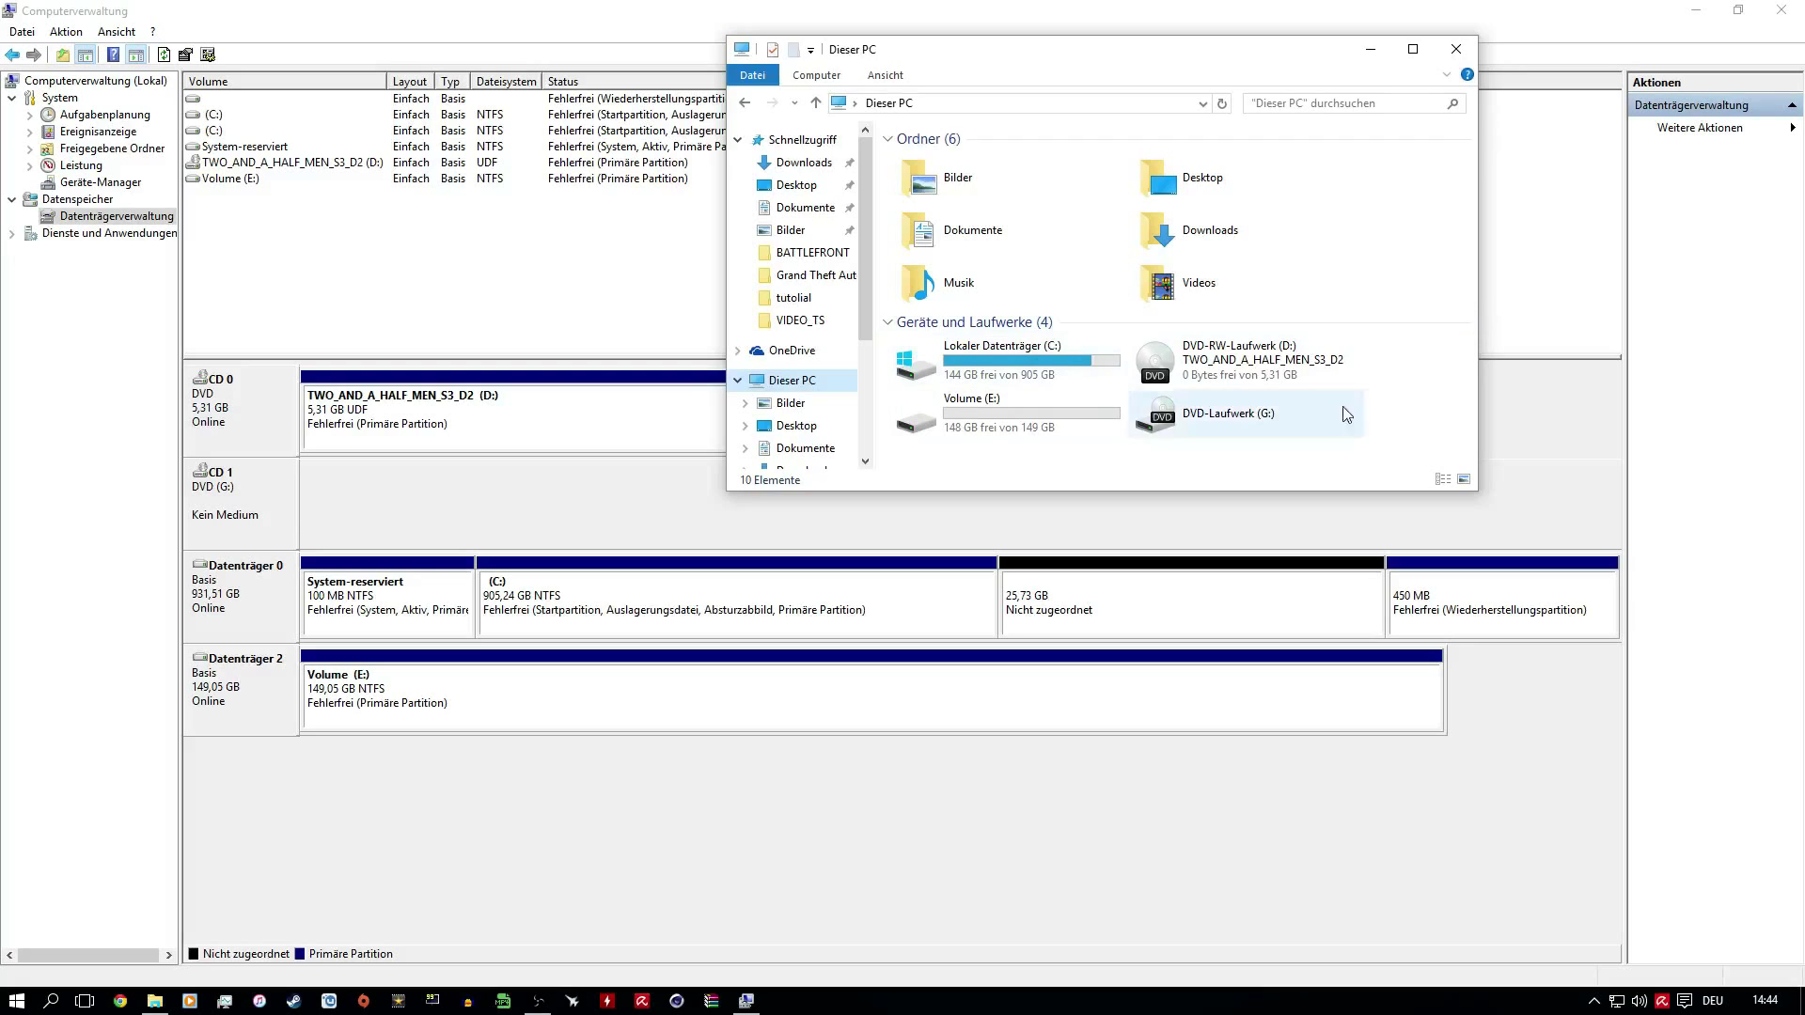
left_click(1362, 58)
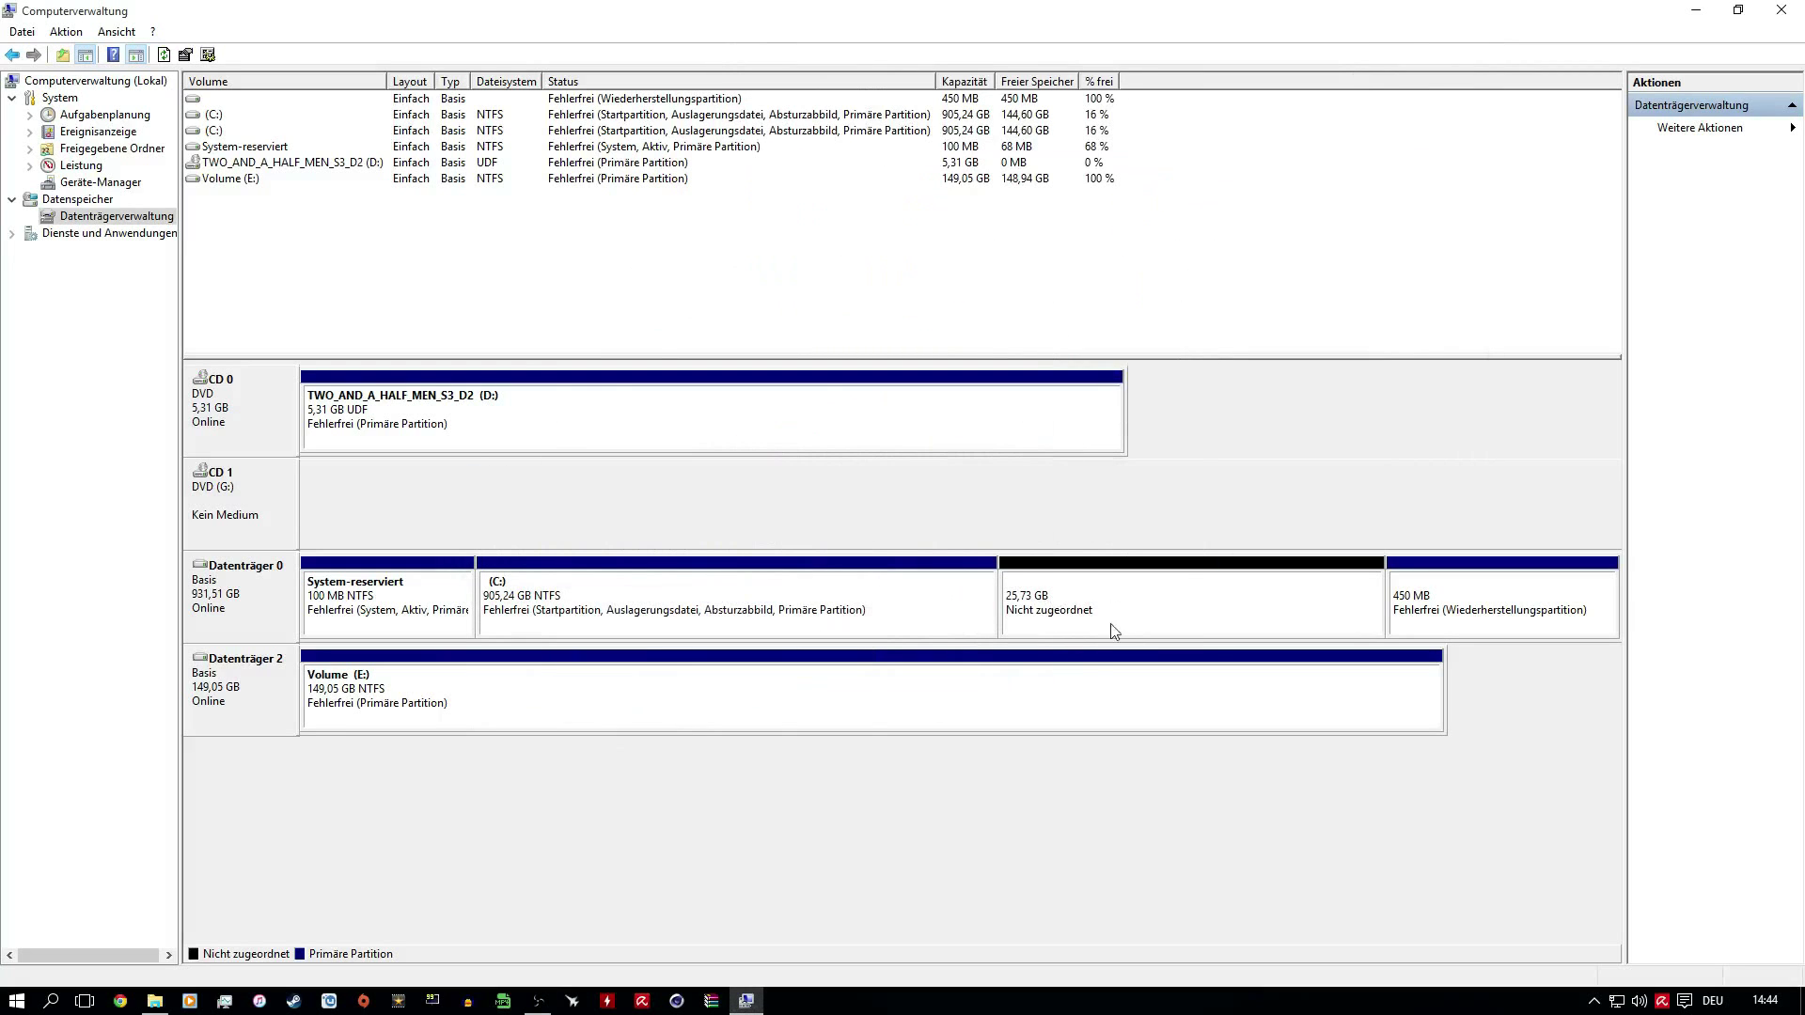
Create a 26348 MB NTFS simple volume with drive letter F: in the unallocated space on Datenträger 0.
right_click(1078, 600)
left_click(1154, 608)
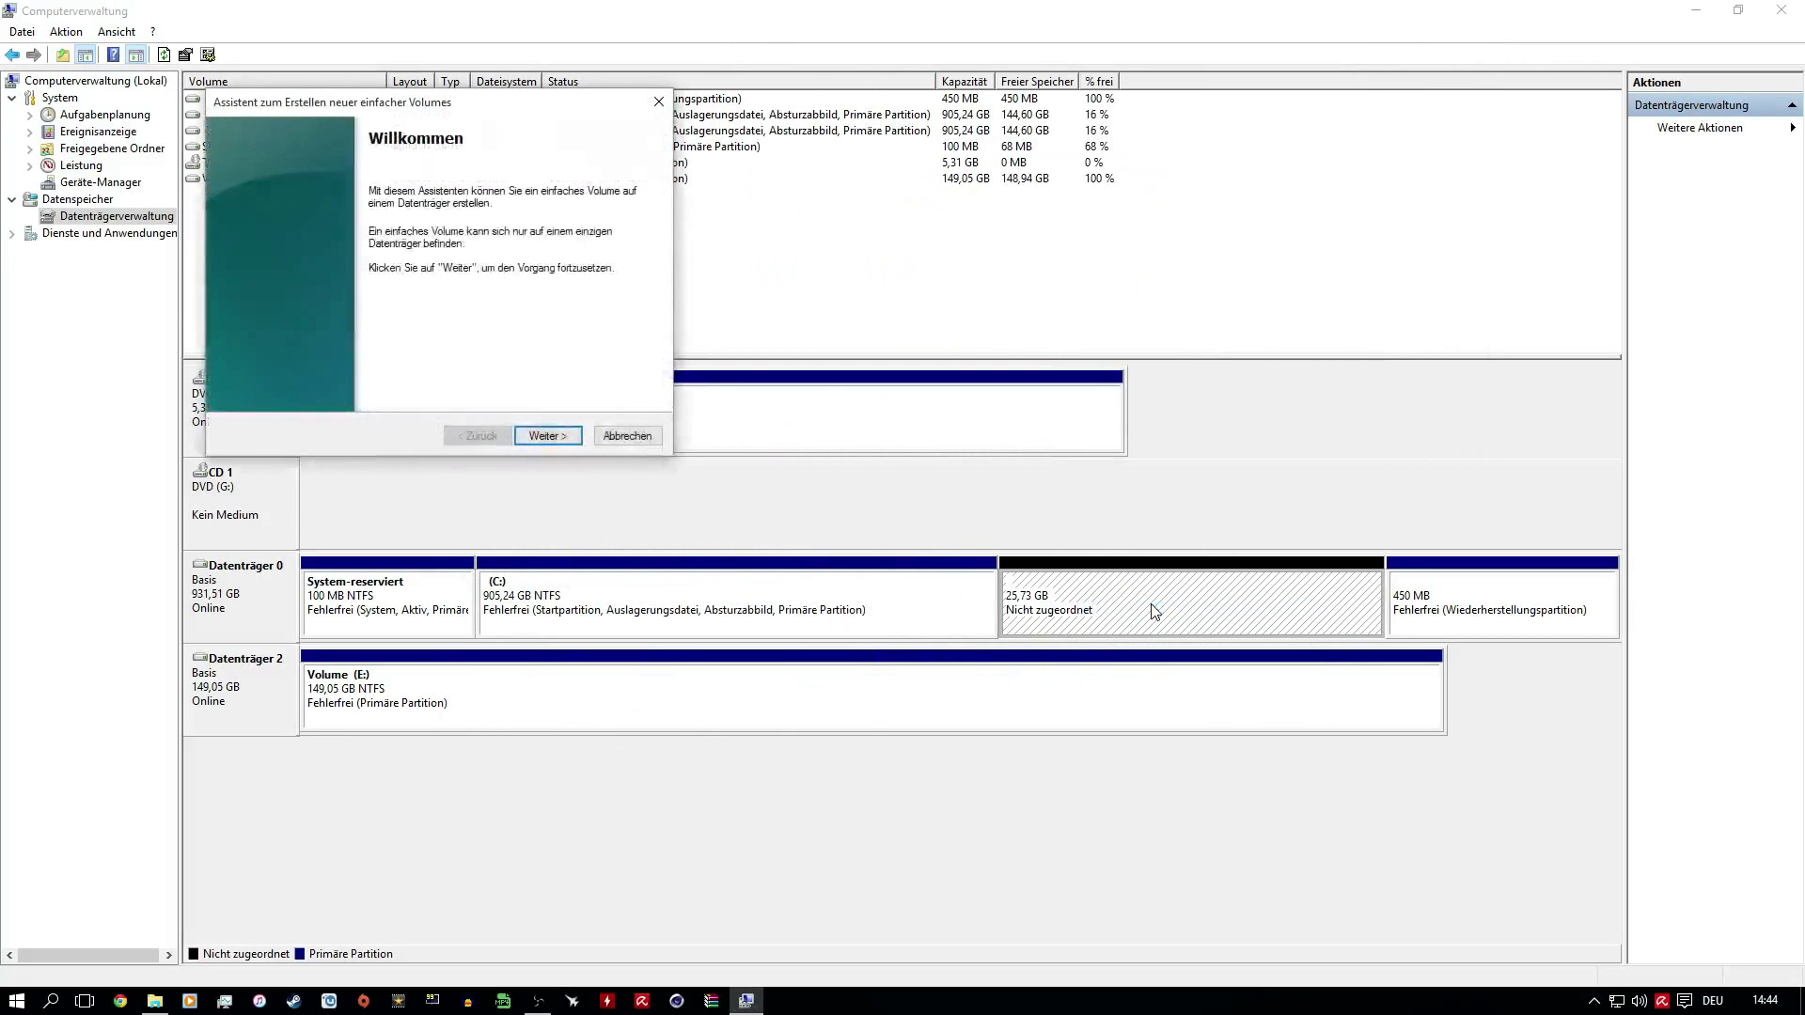
left_click(548, 436)
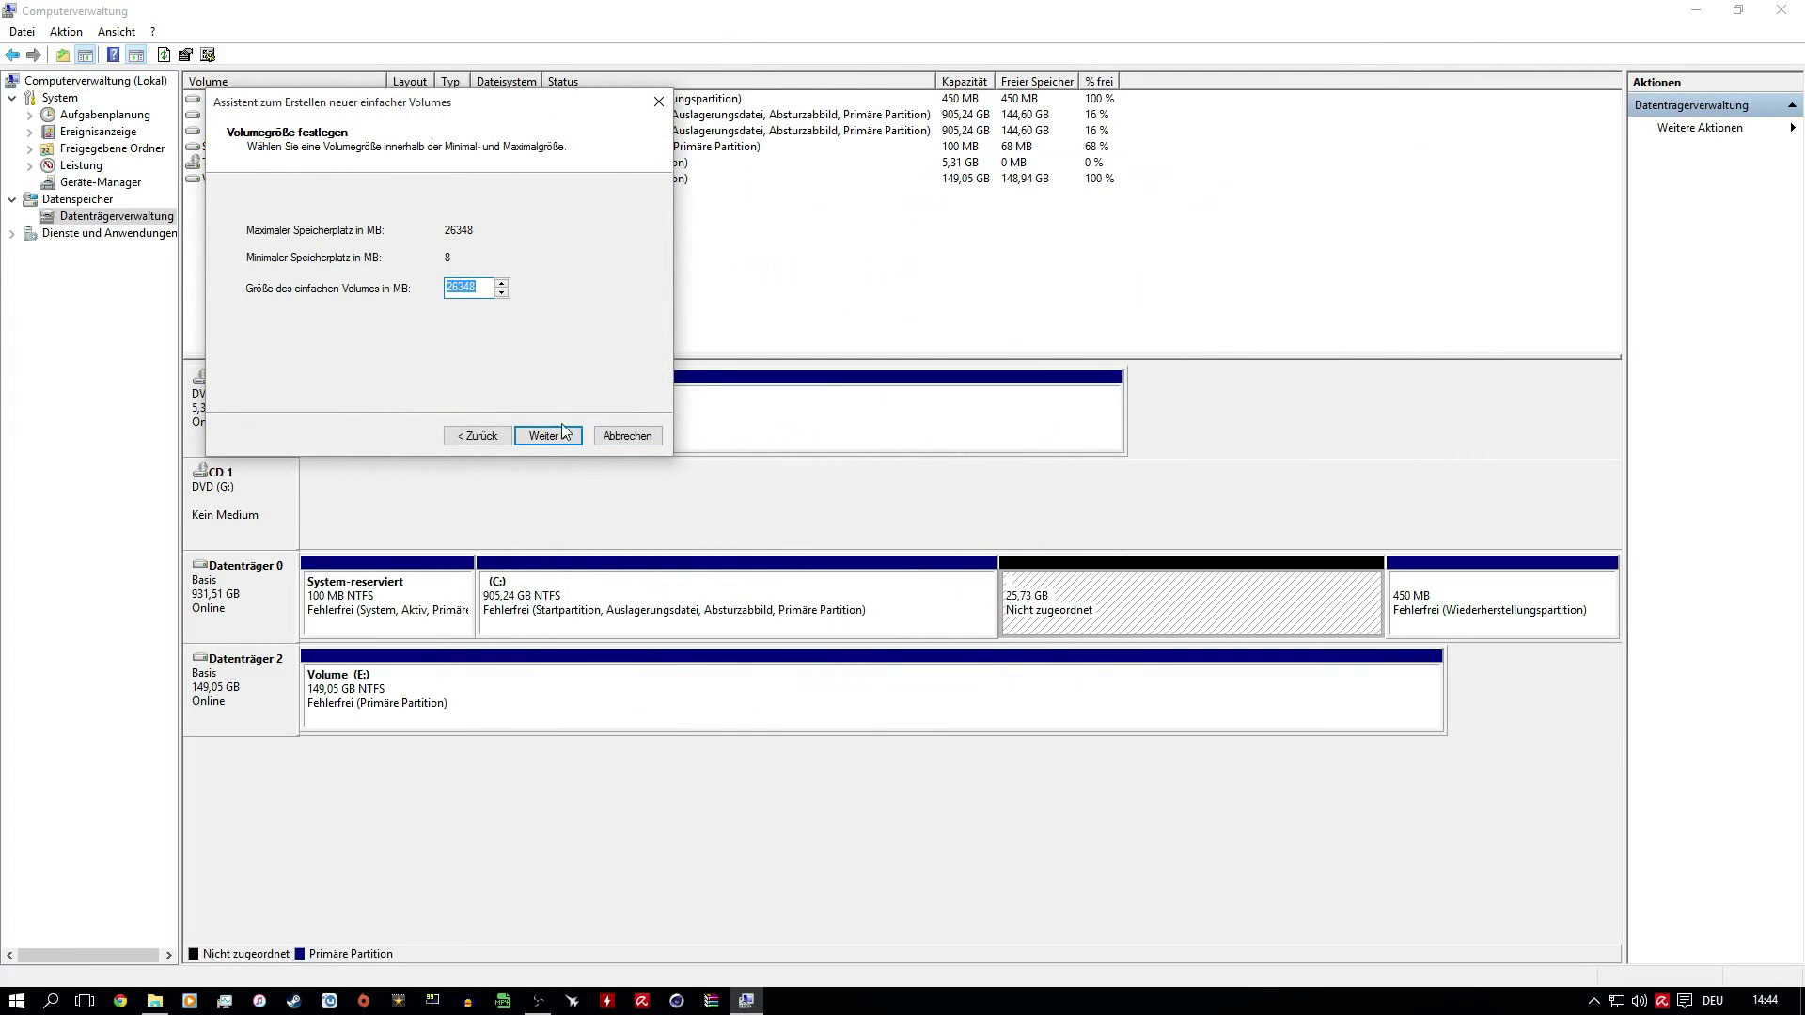
left_click(559, 437)
left_click(548, 436)
left_click(548, 436)
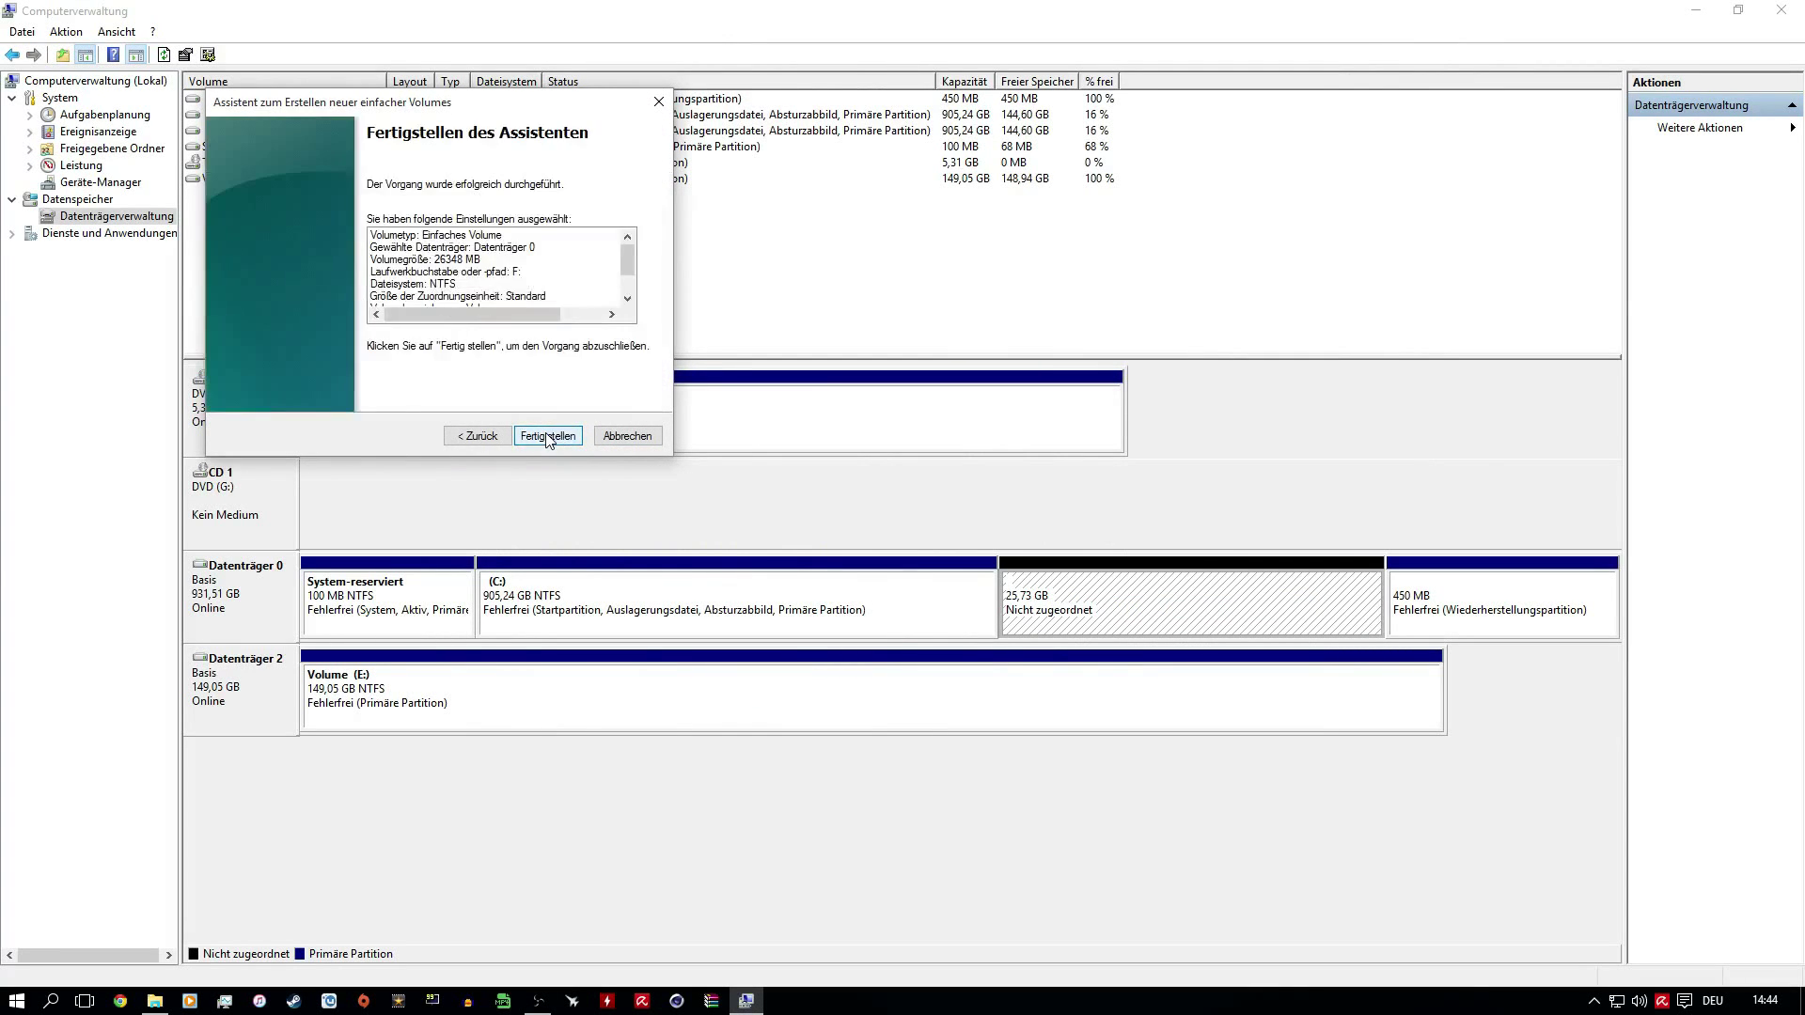
left_click(548, 436)
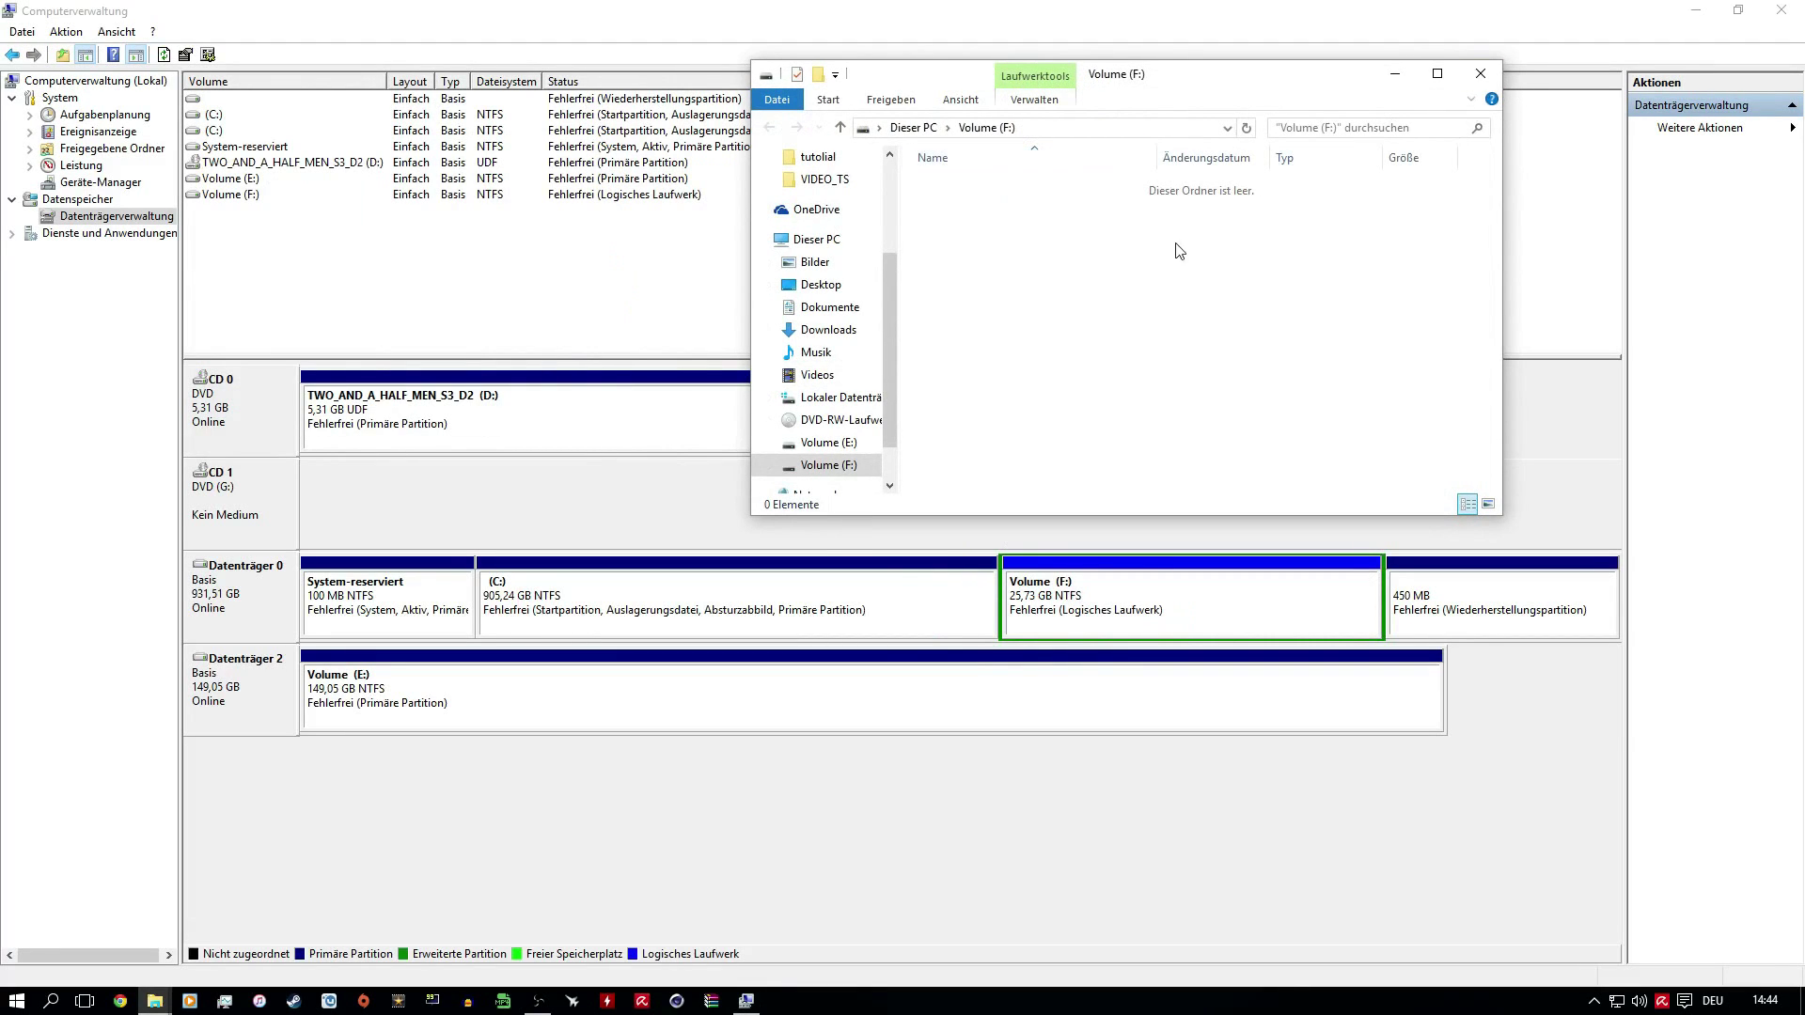
Inspect the new volume F: under Dieser PC in the maximized Explorer window, look at its contents, and return to Datenträgerverwaltung.
left_click(910, 127)
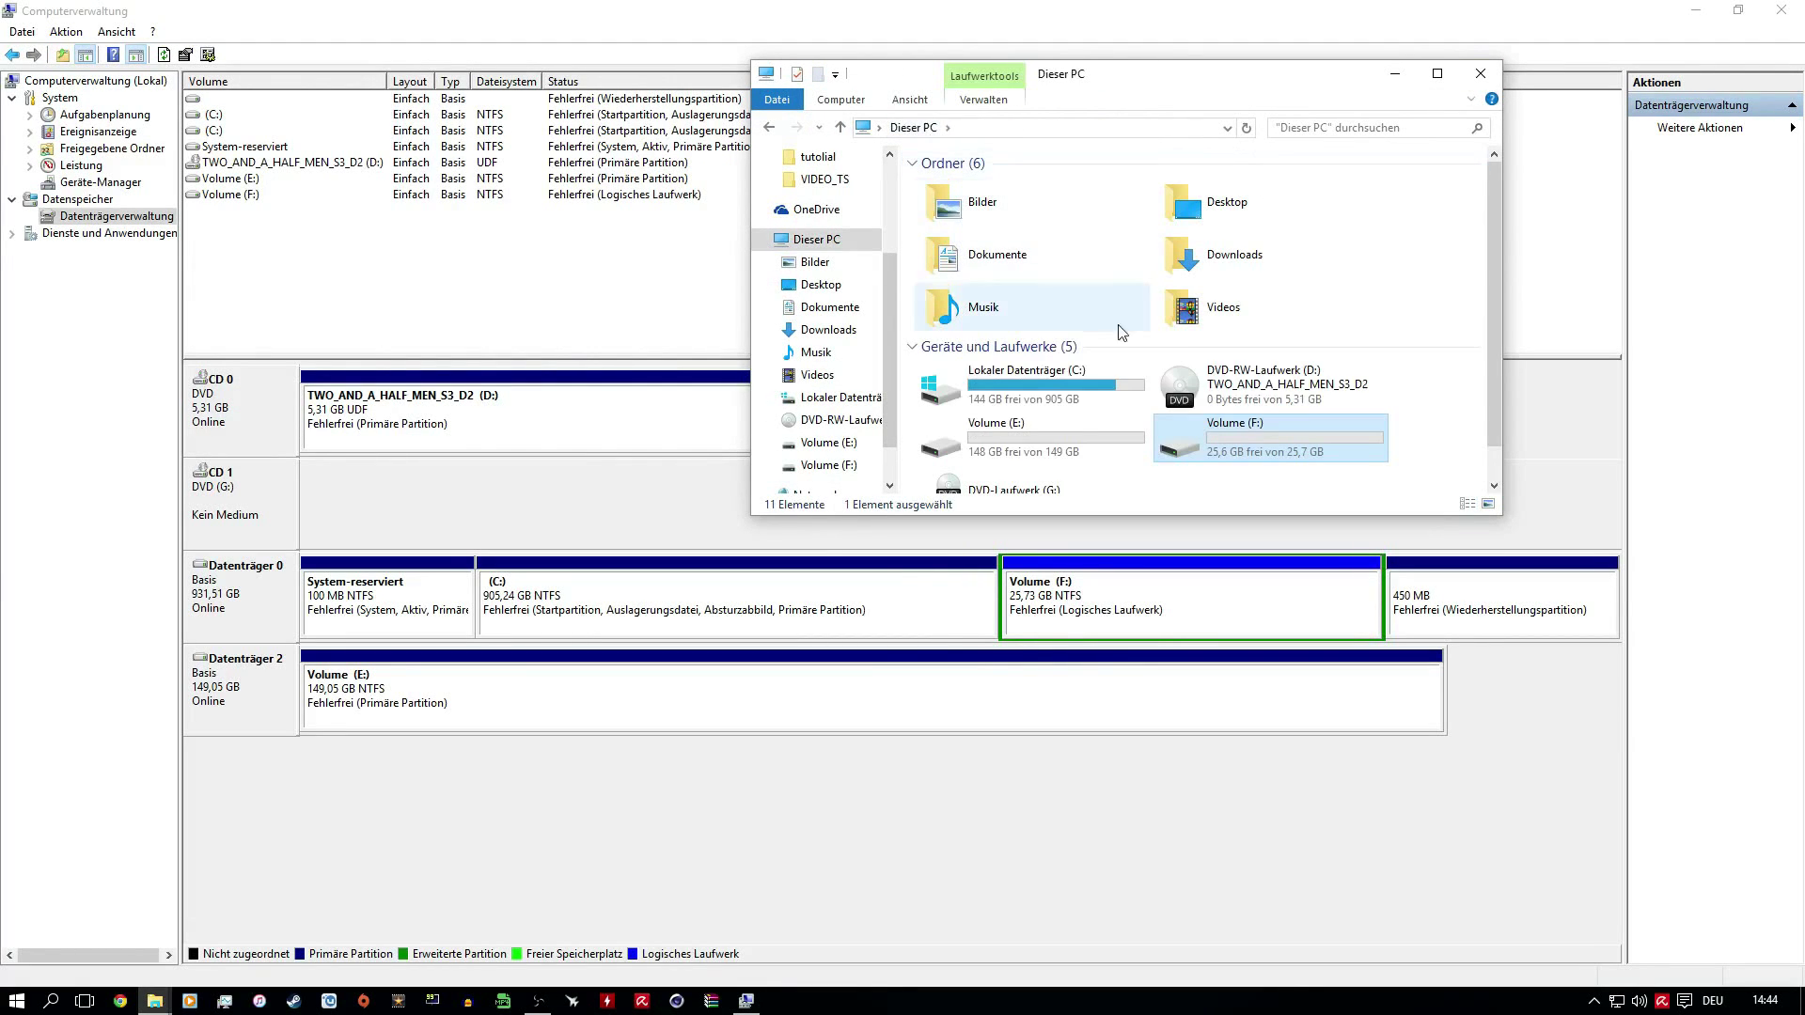
left_click(1438, 73)
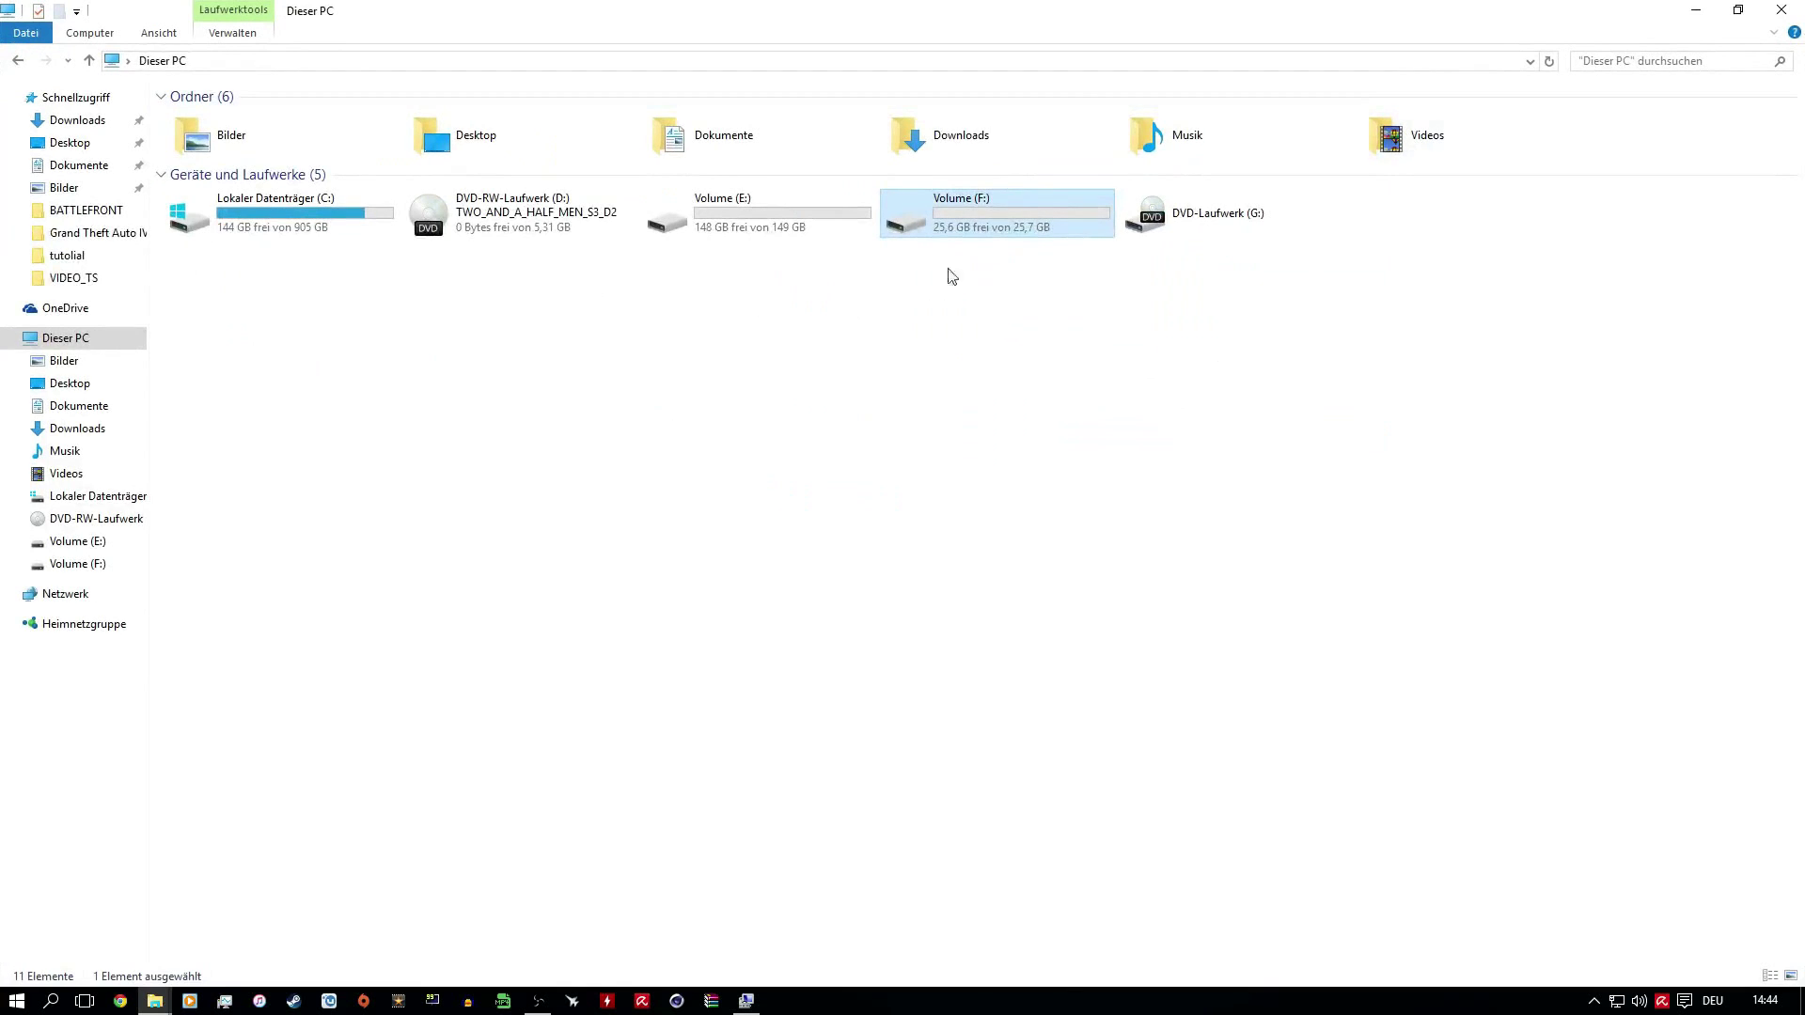
double_click(1009, 218)
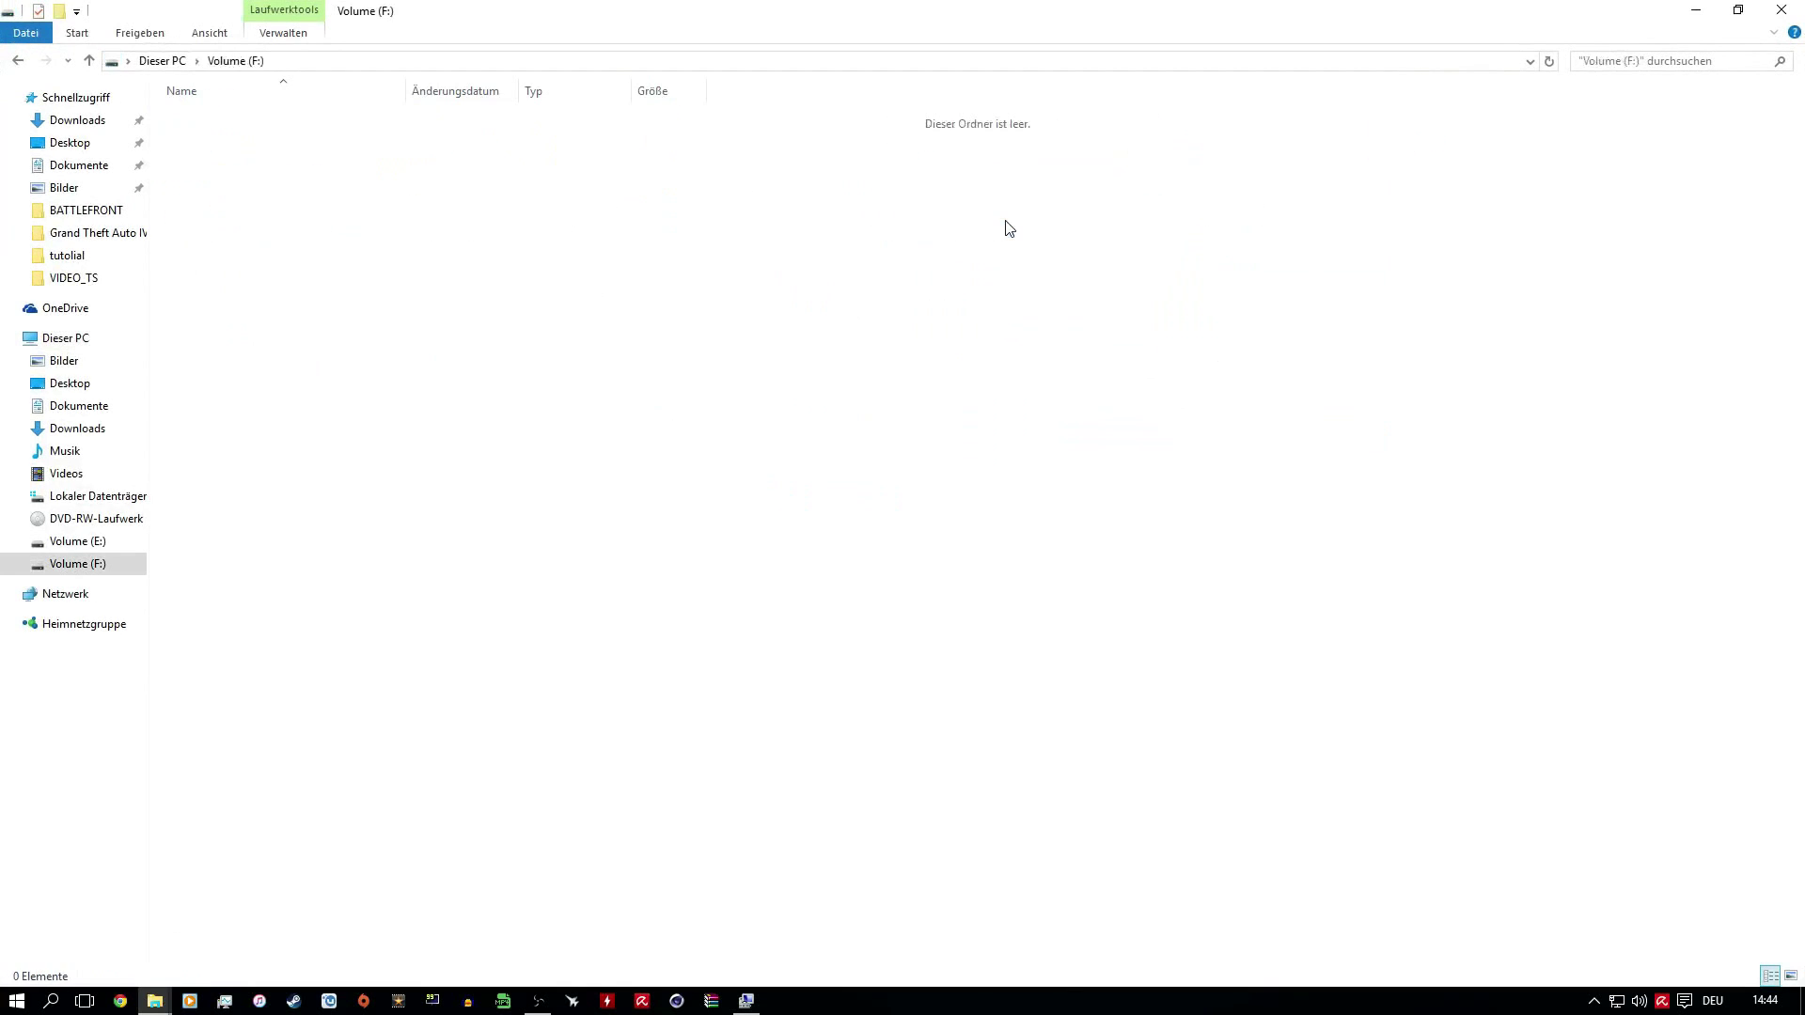
key("alt+Left")
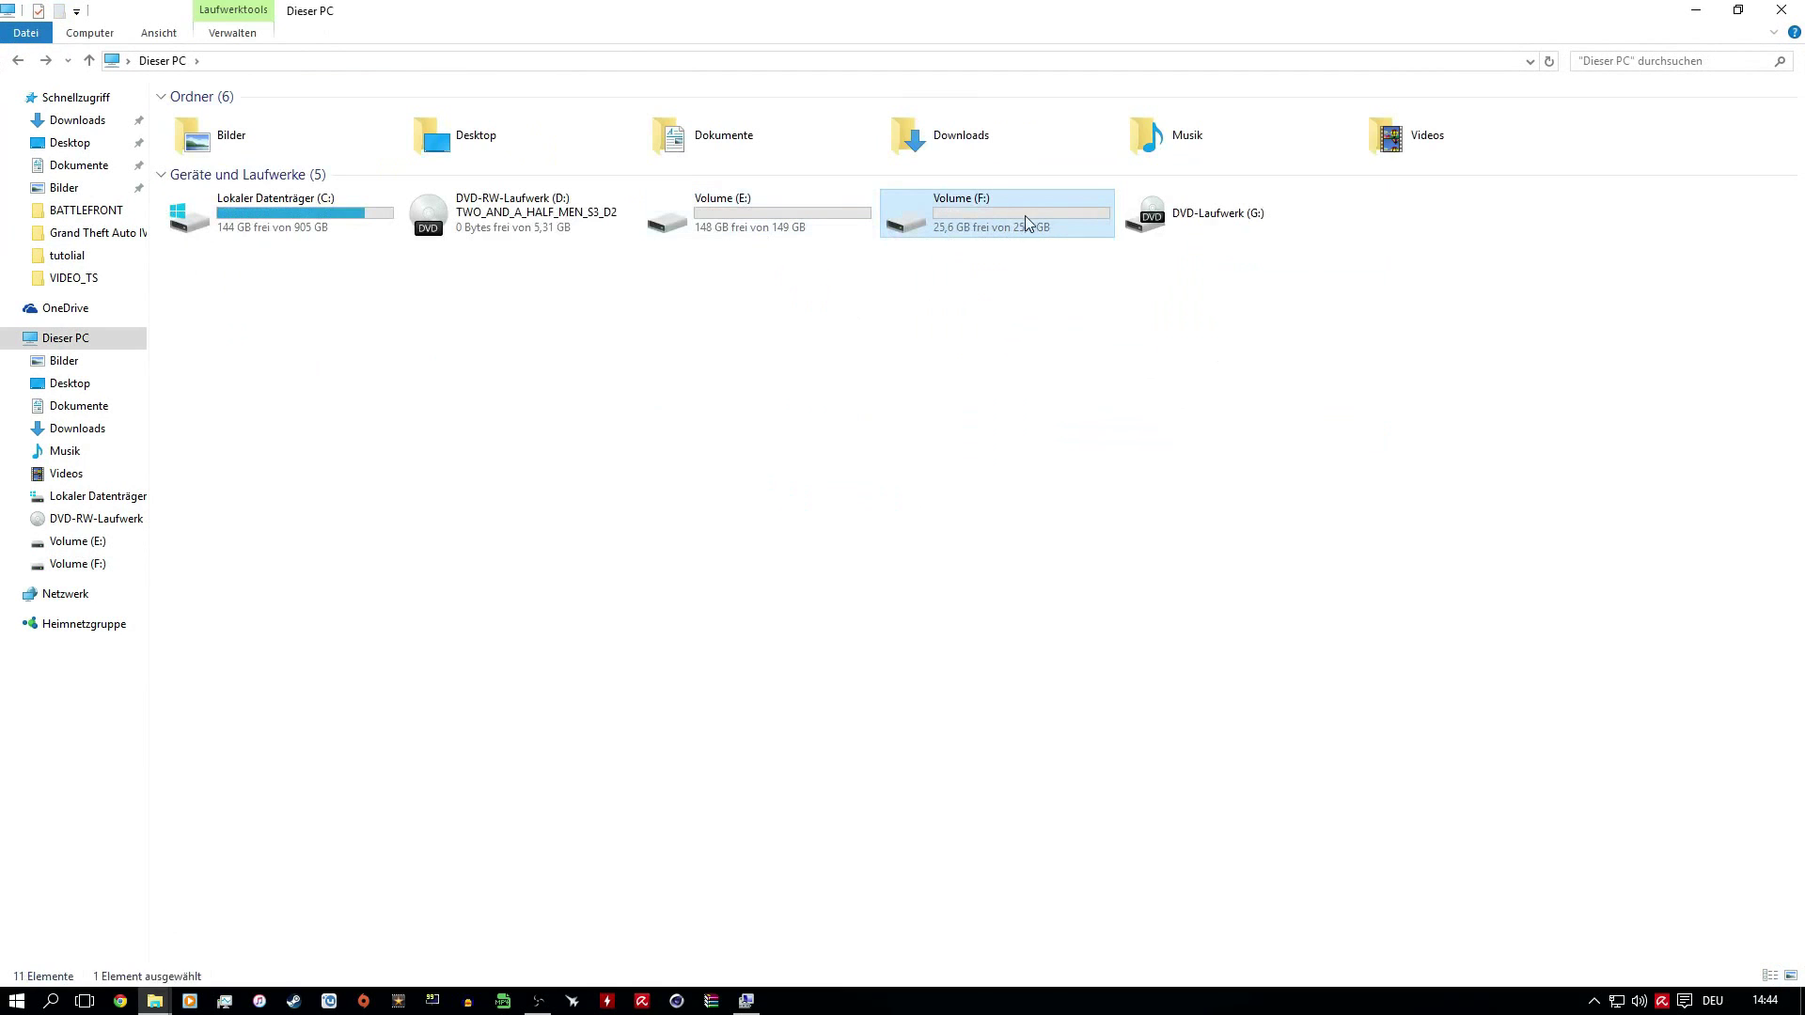
double_click(982, 232)
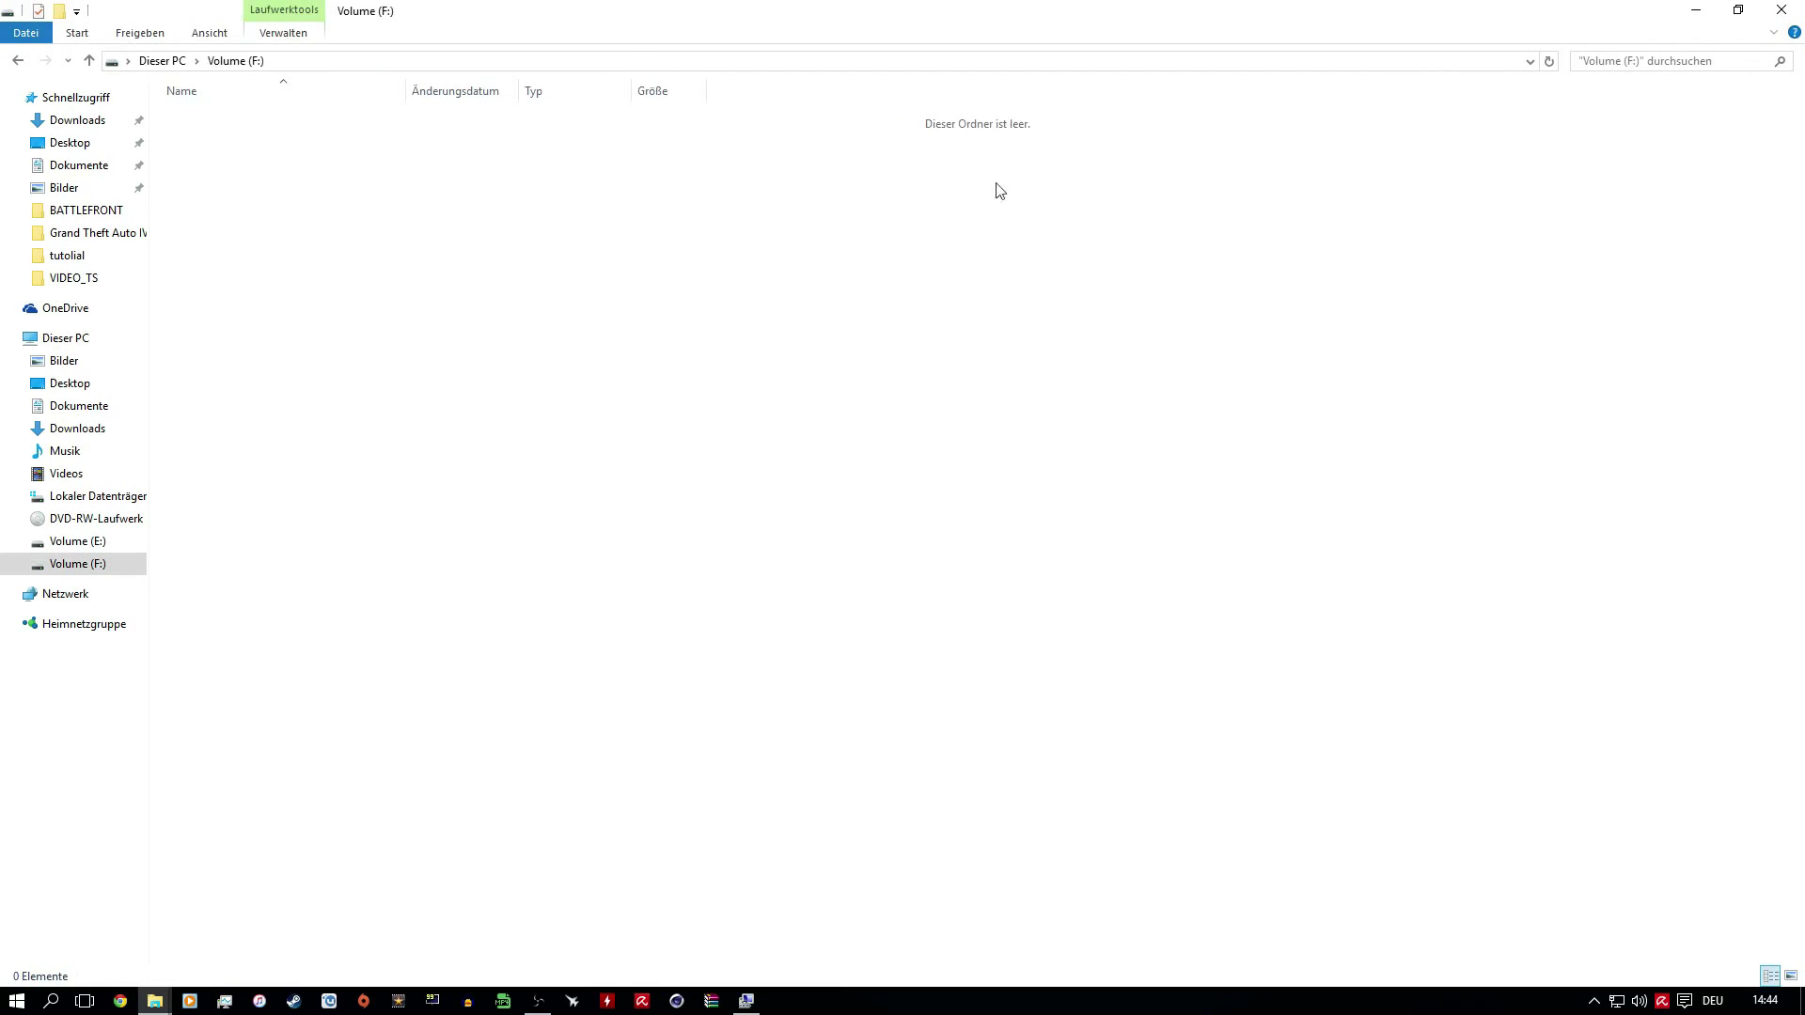
left_click(1696, 11)
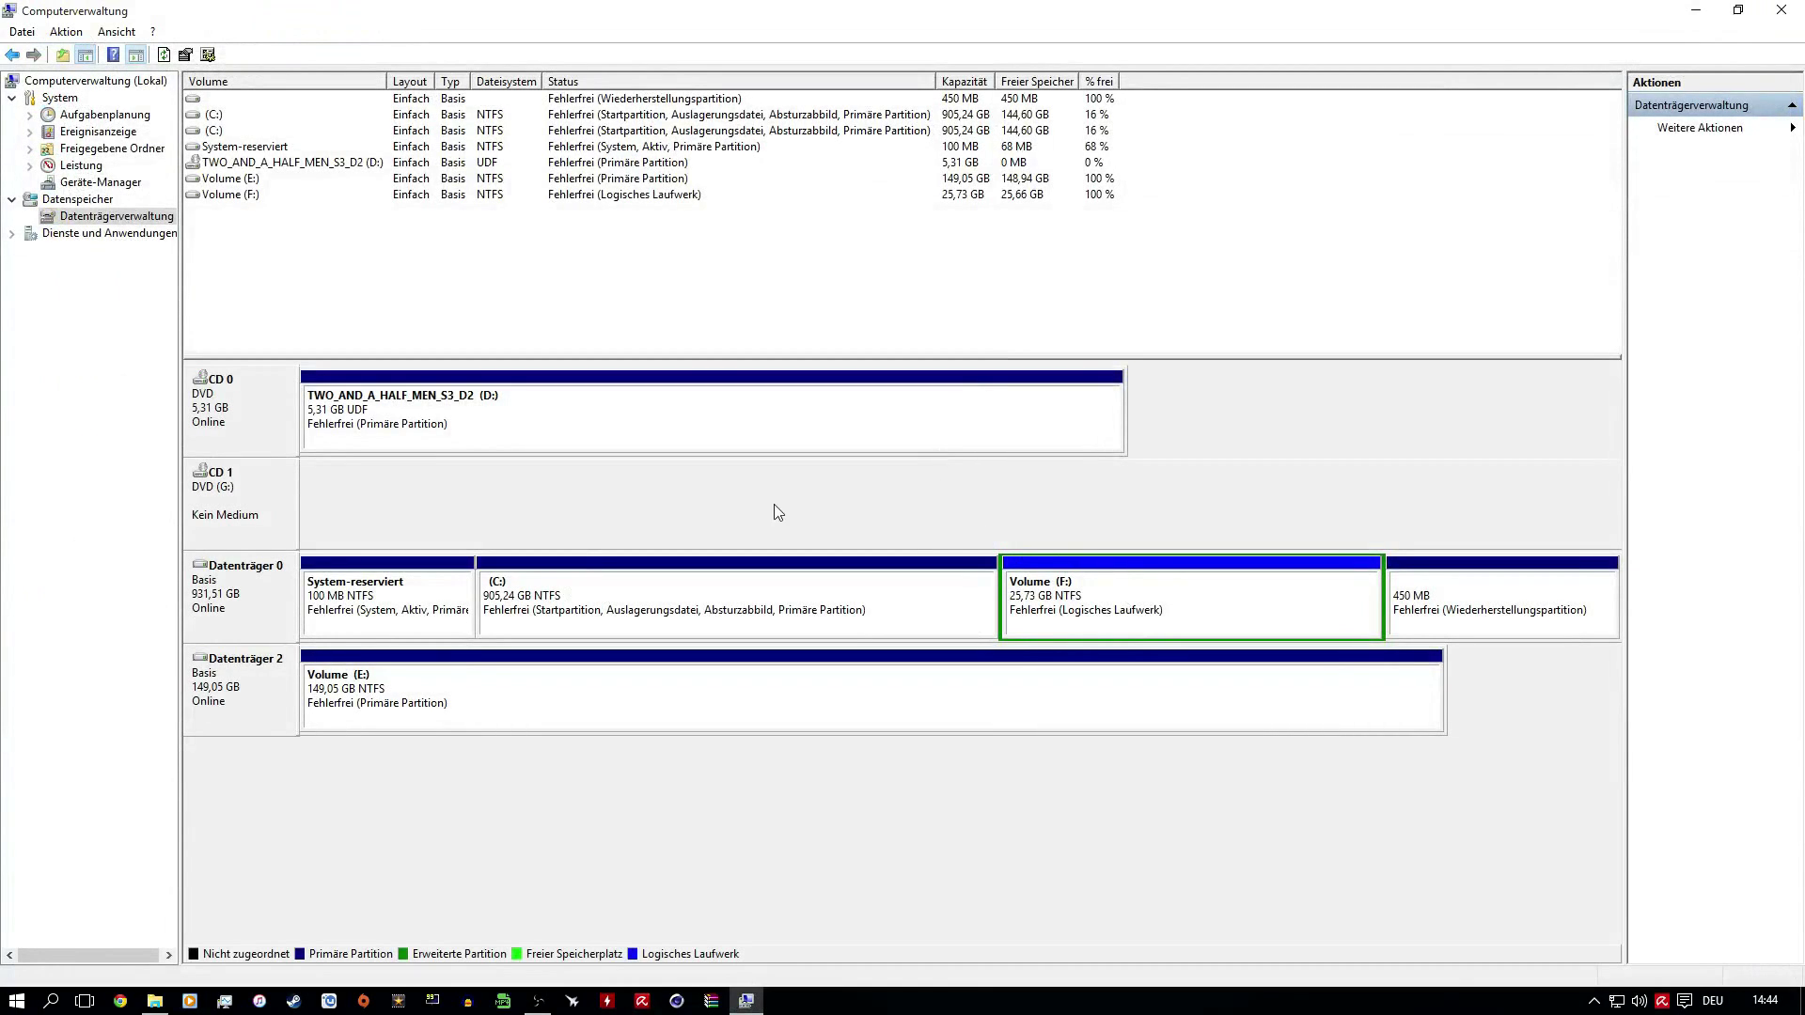
Delete volume F: on Datenträger 0 and check the drives under Dieser PC in Explorer.
right_click(1197, 592)
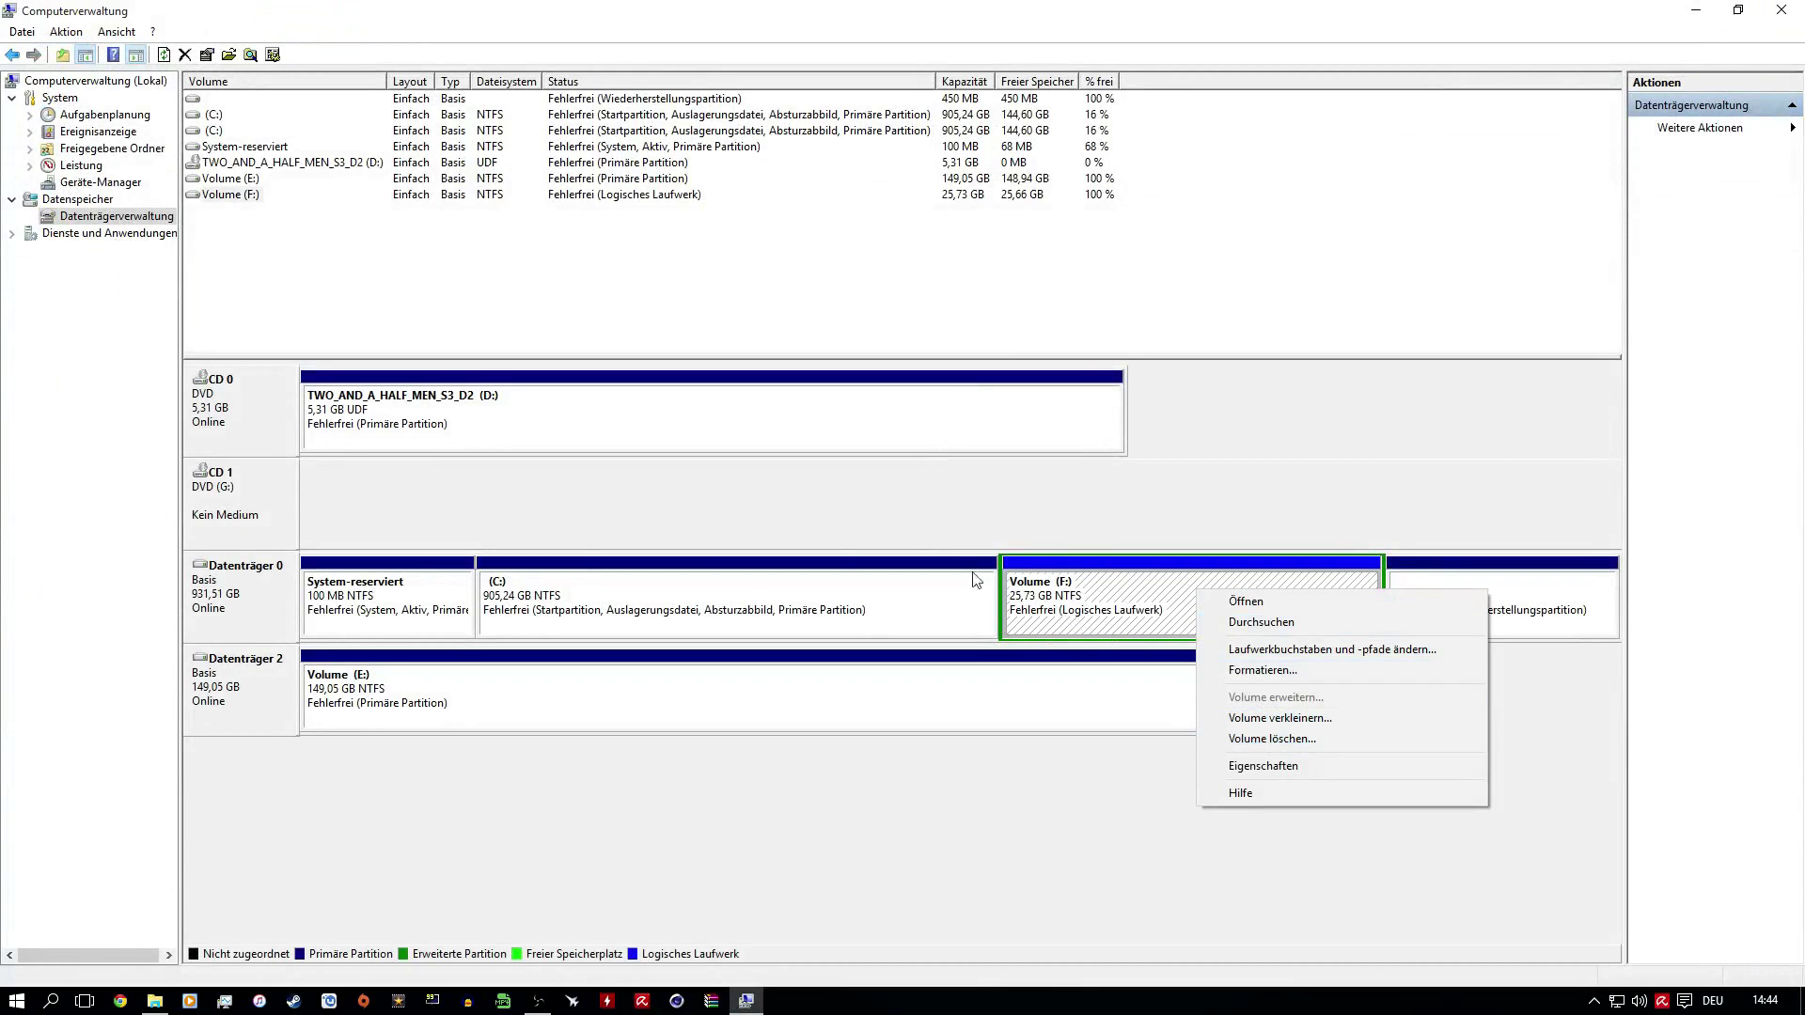
left_click(1354, 744)
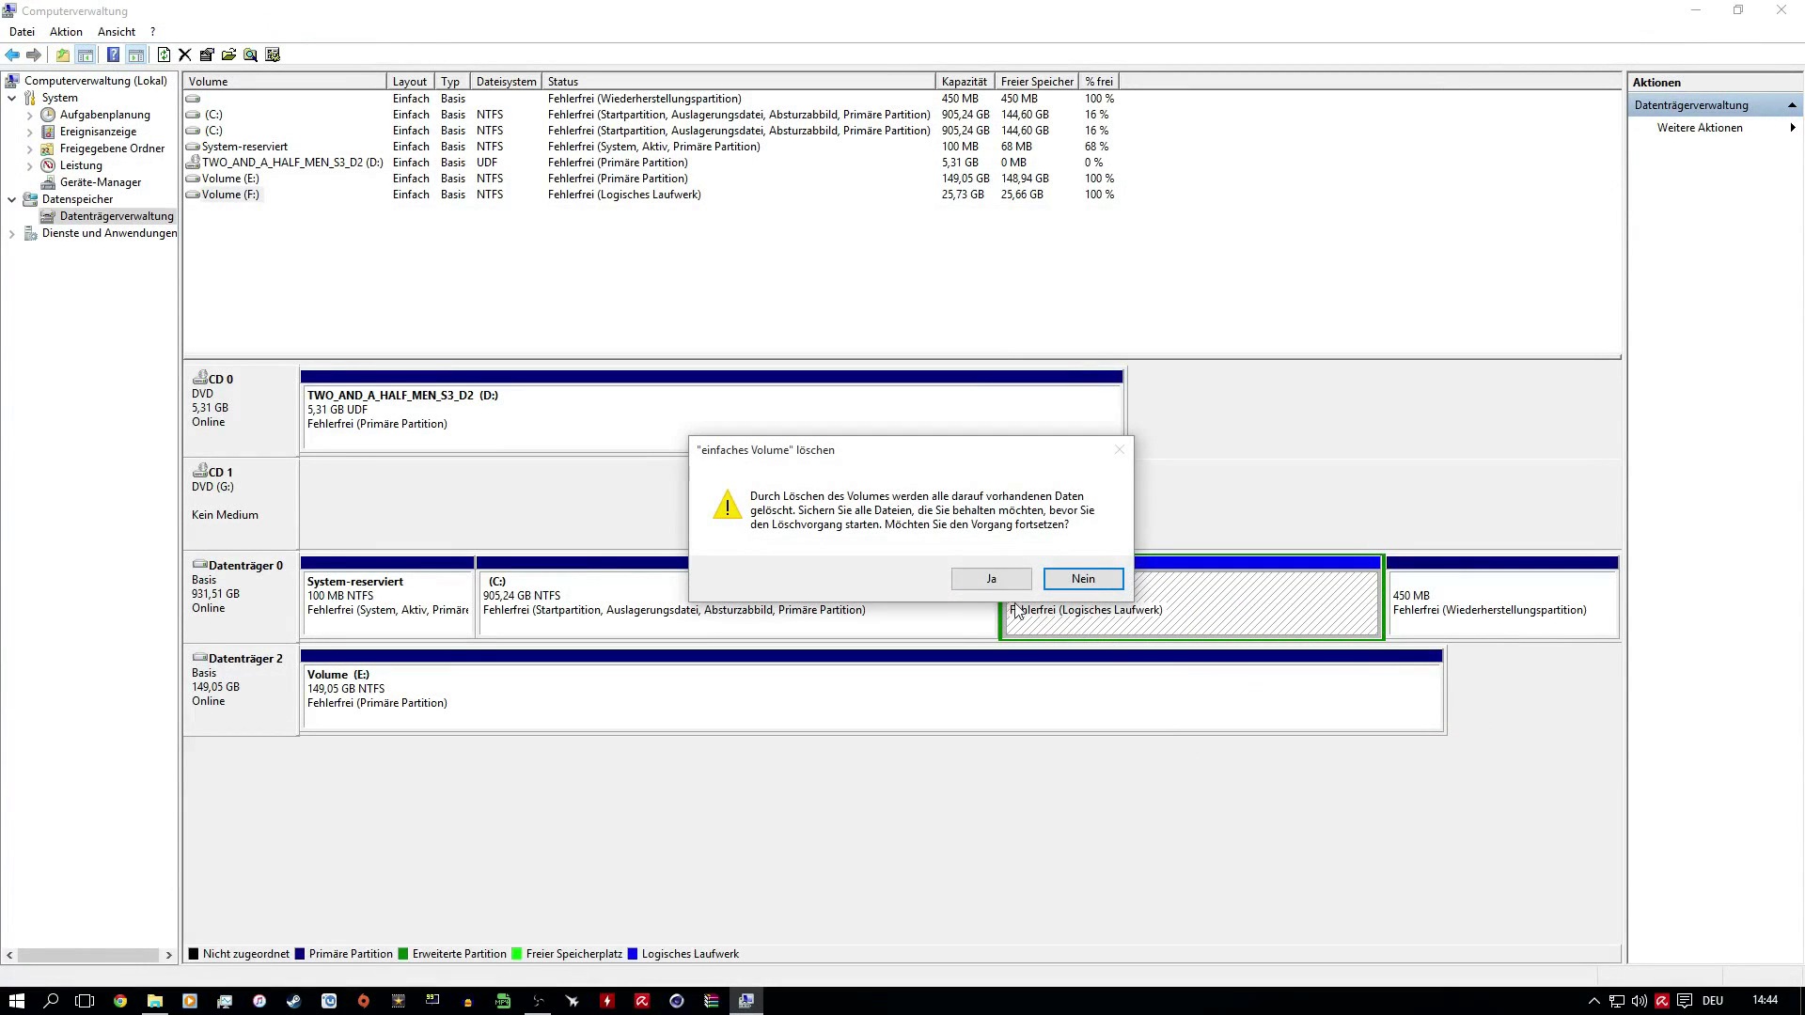
left_click(992, 579)
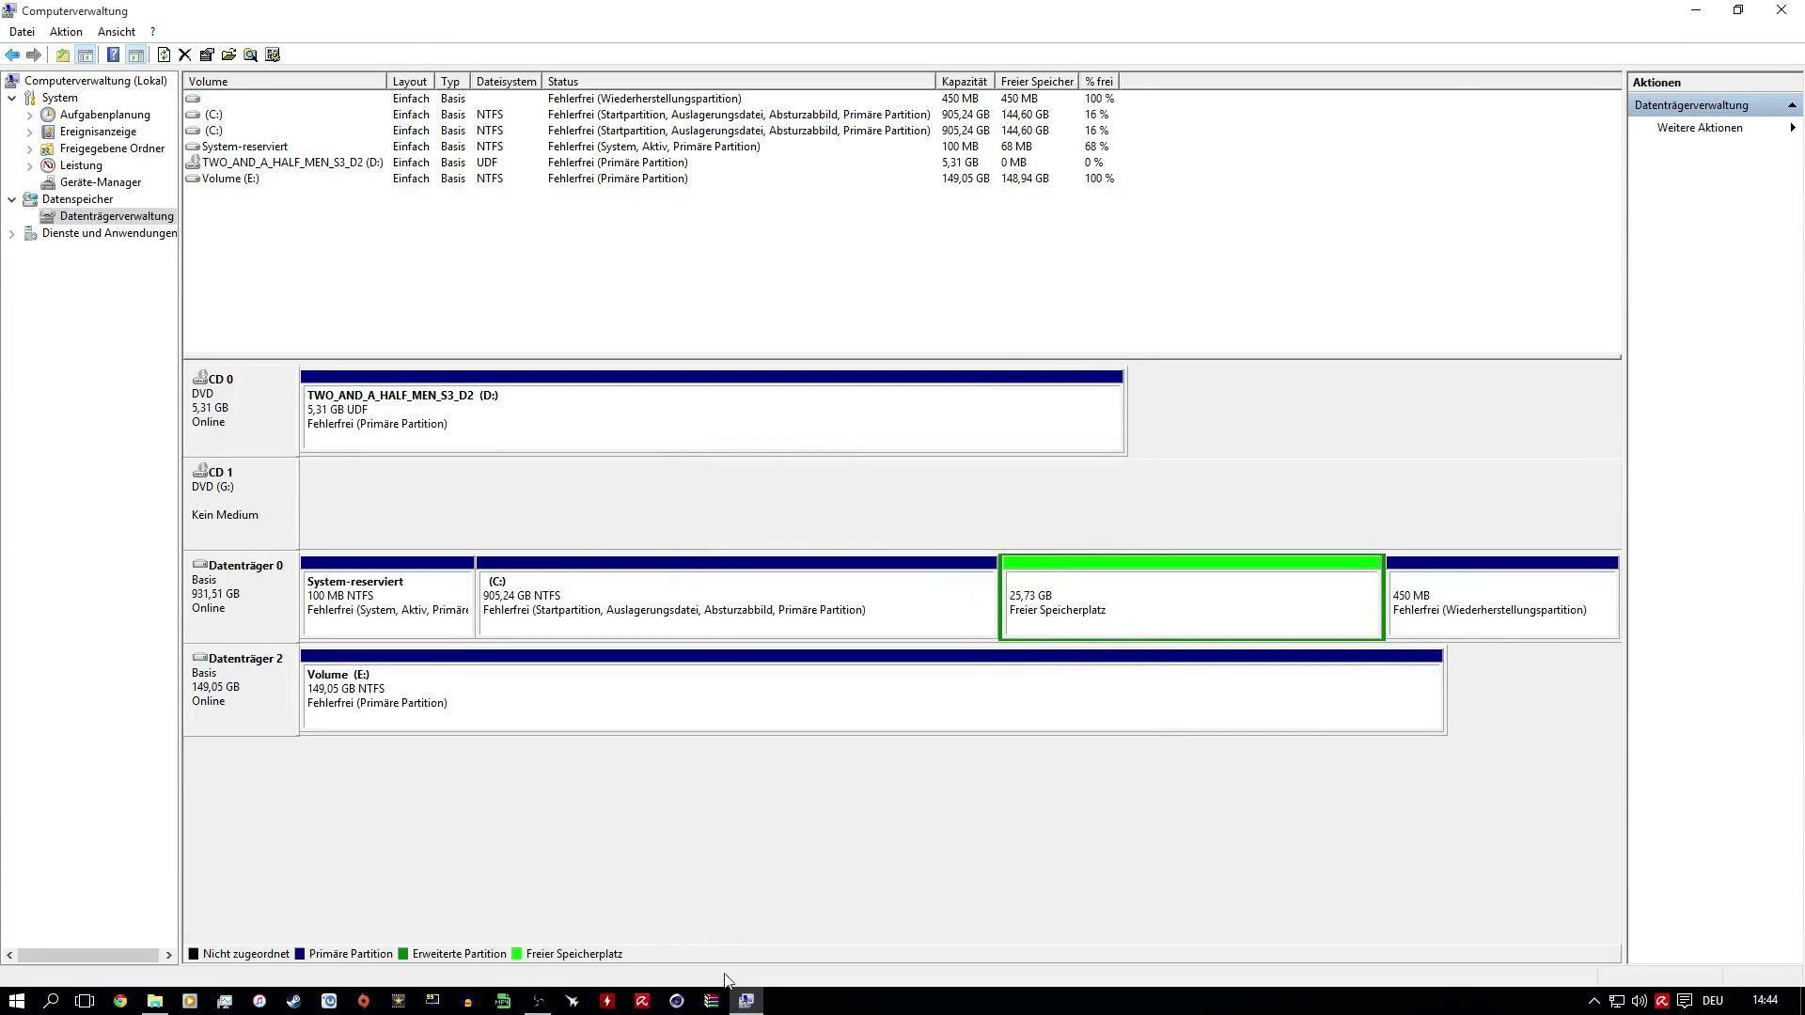
left_click(155, 1000)
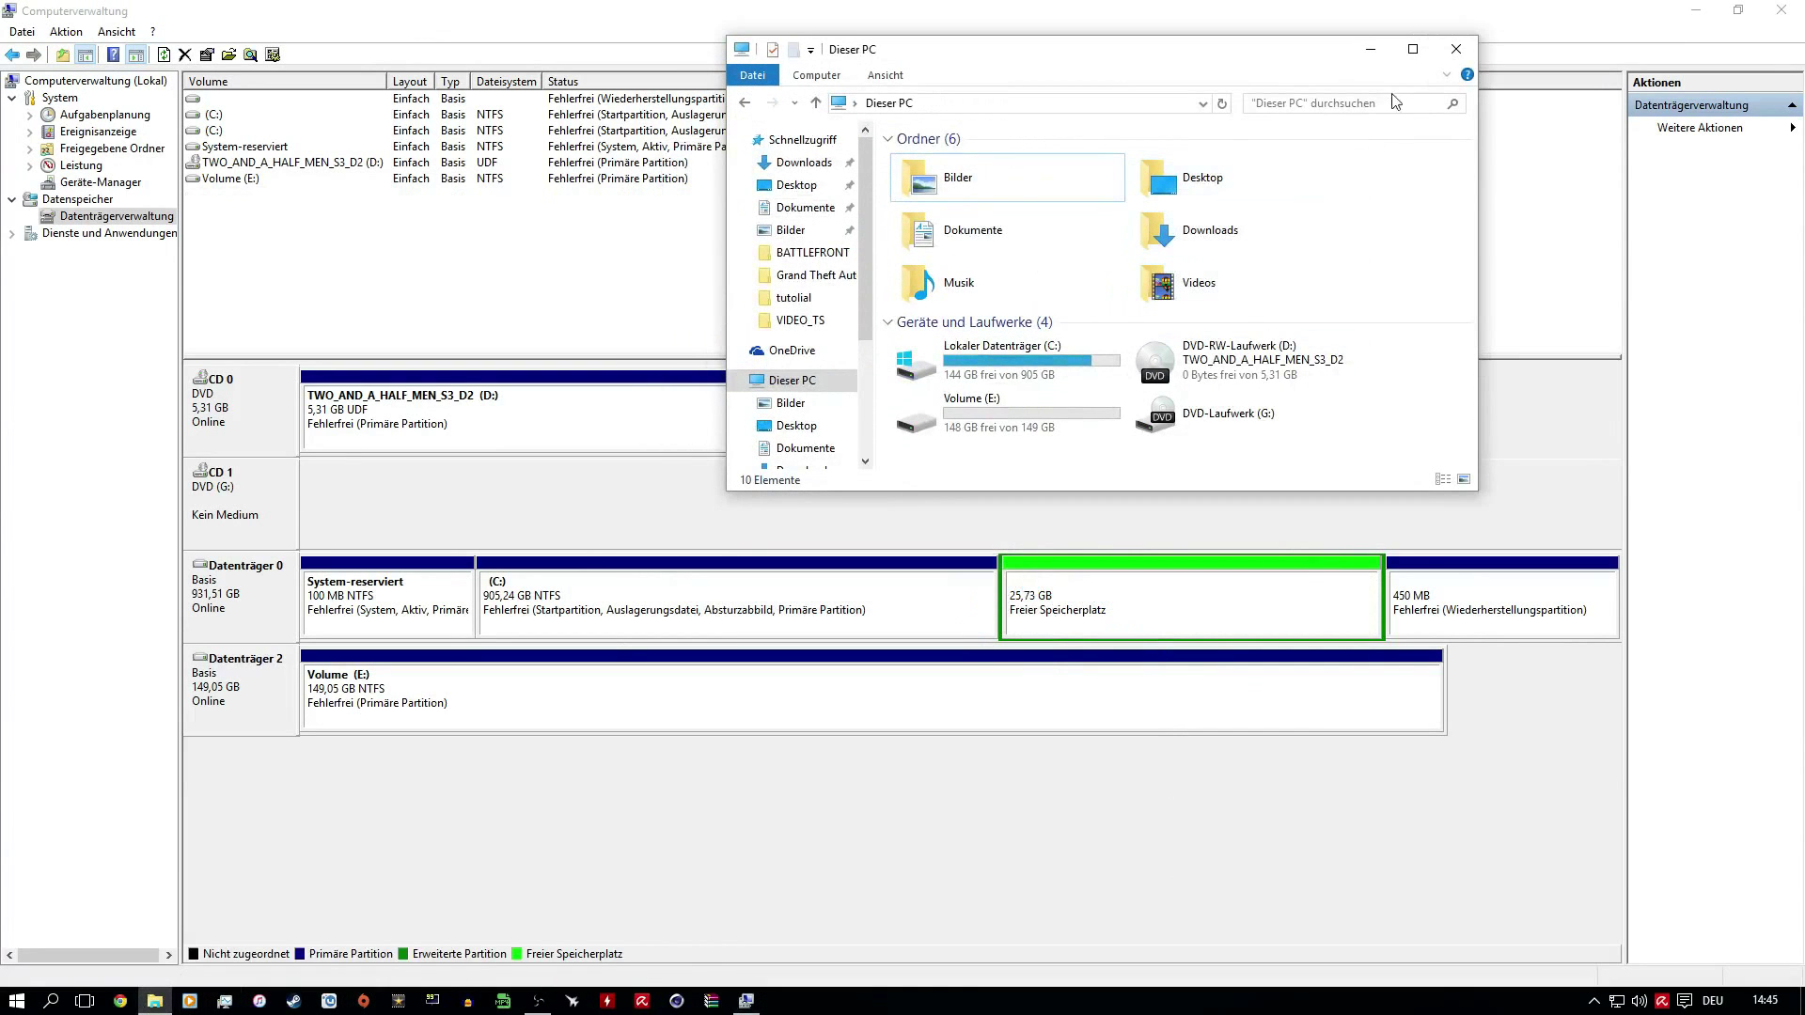
left_click(1371, 49)
Check the available actions for partition C:, and delete the free-space partition beside it on Datenträger 0.
right_click(693, 621)
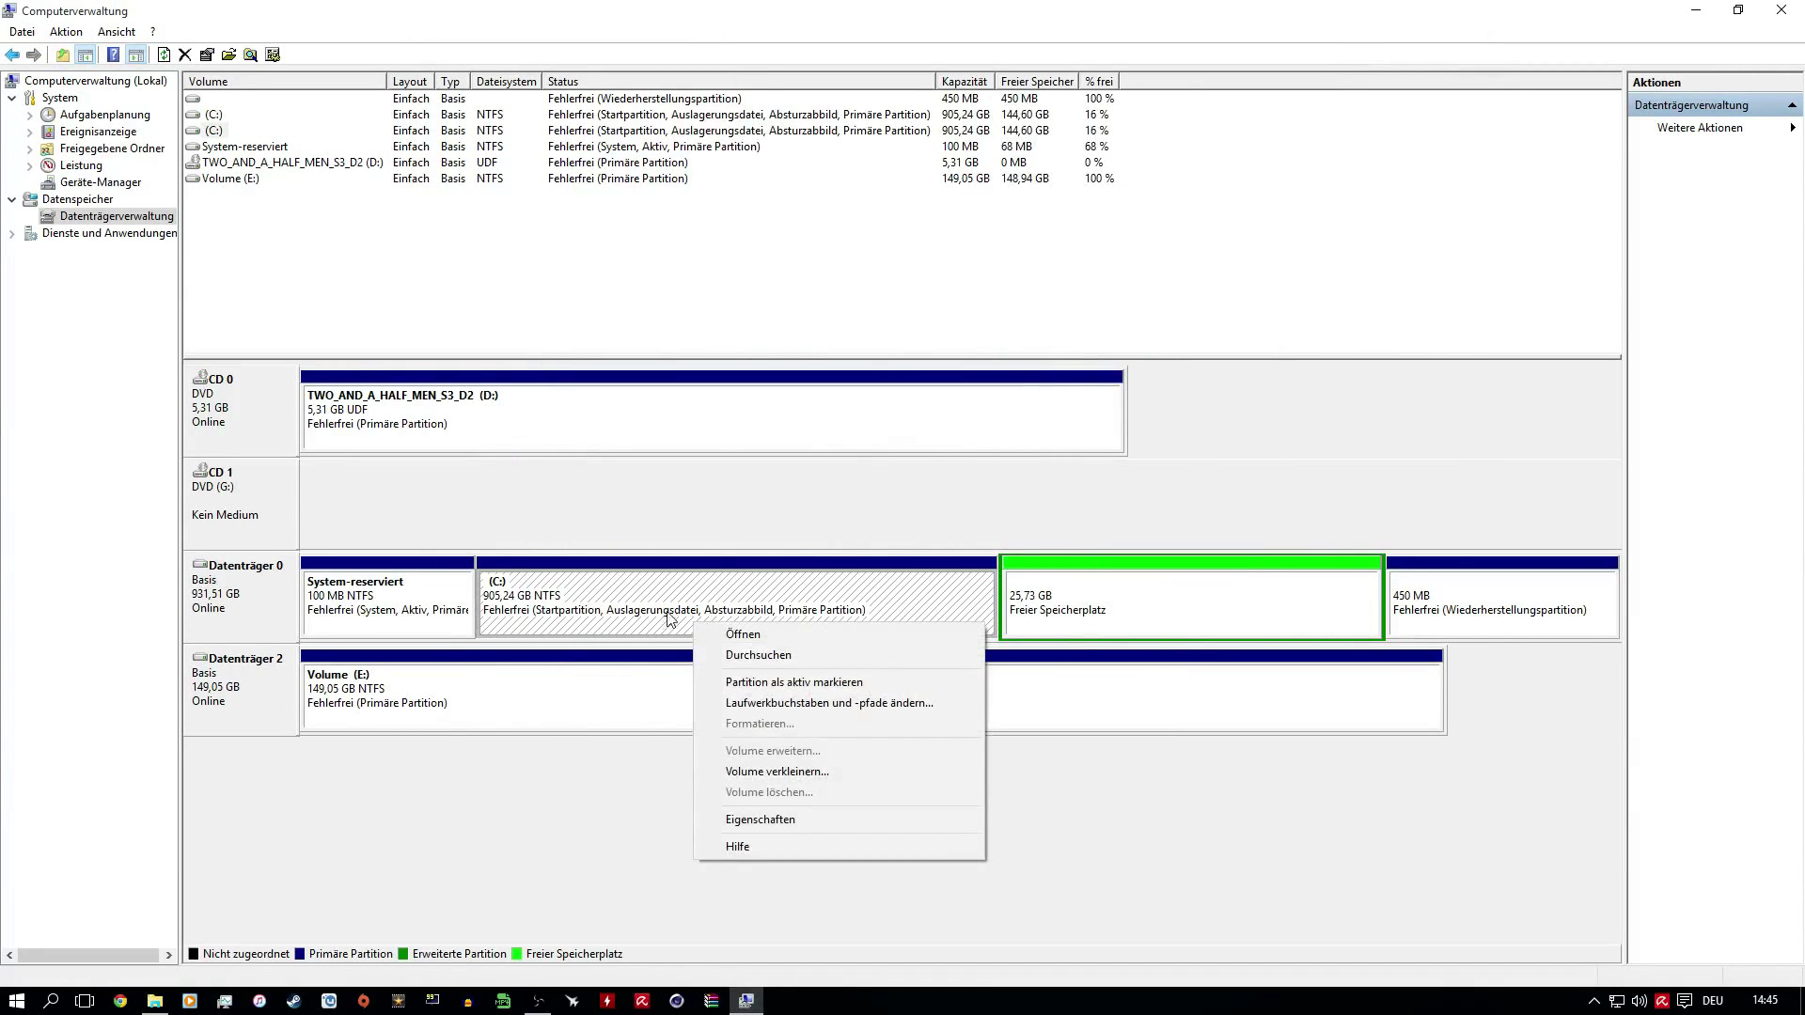
right_click(602, 594)
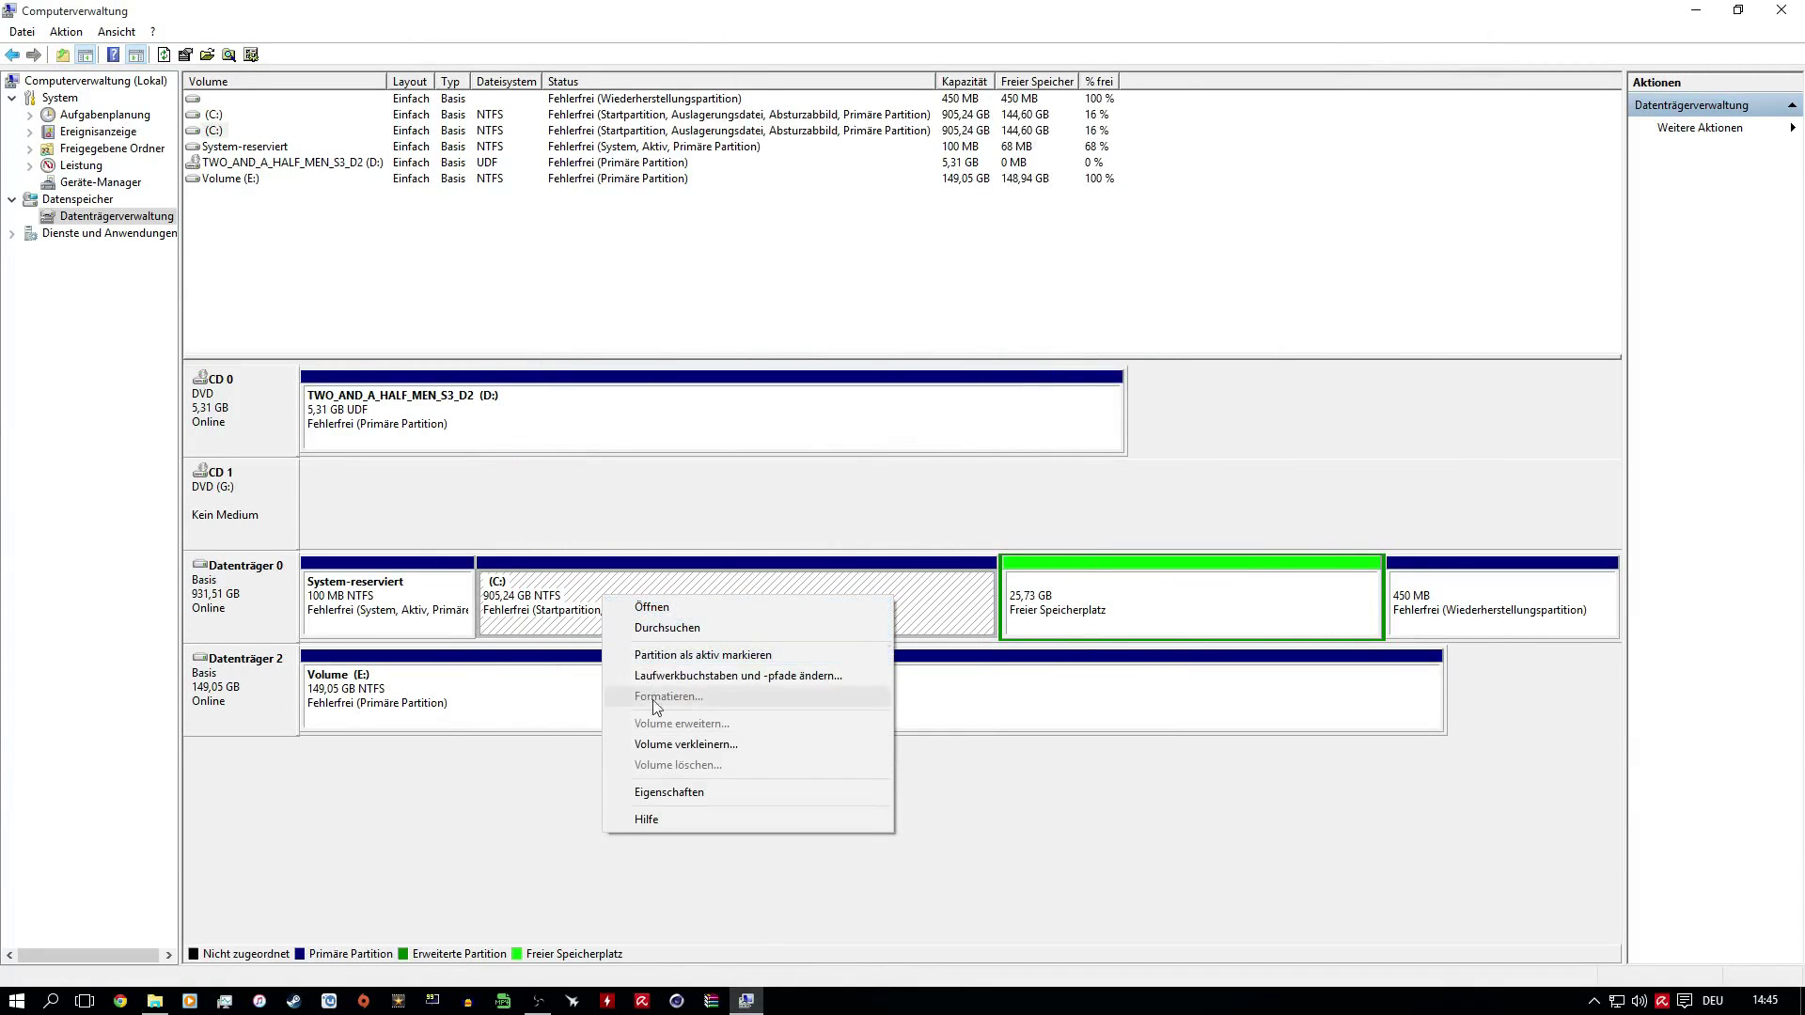
right_click(1087, 600)
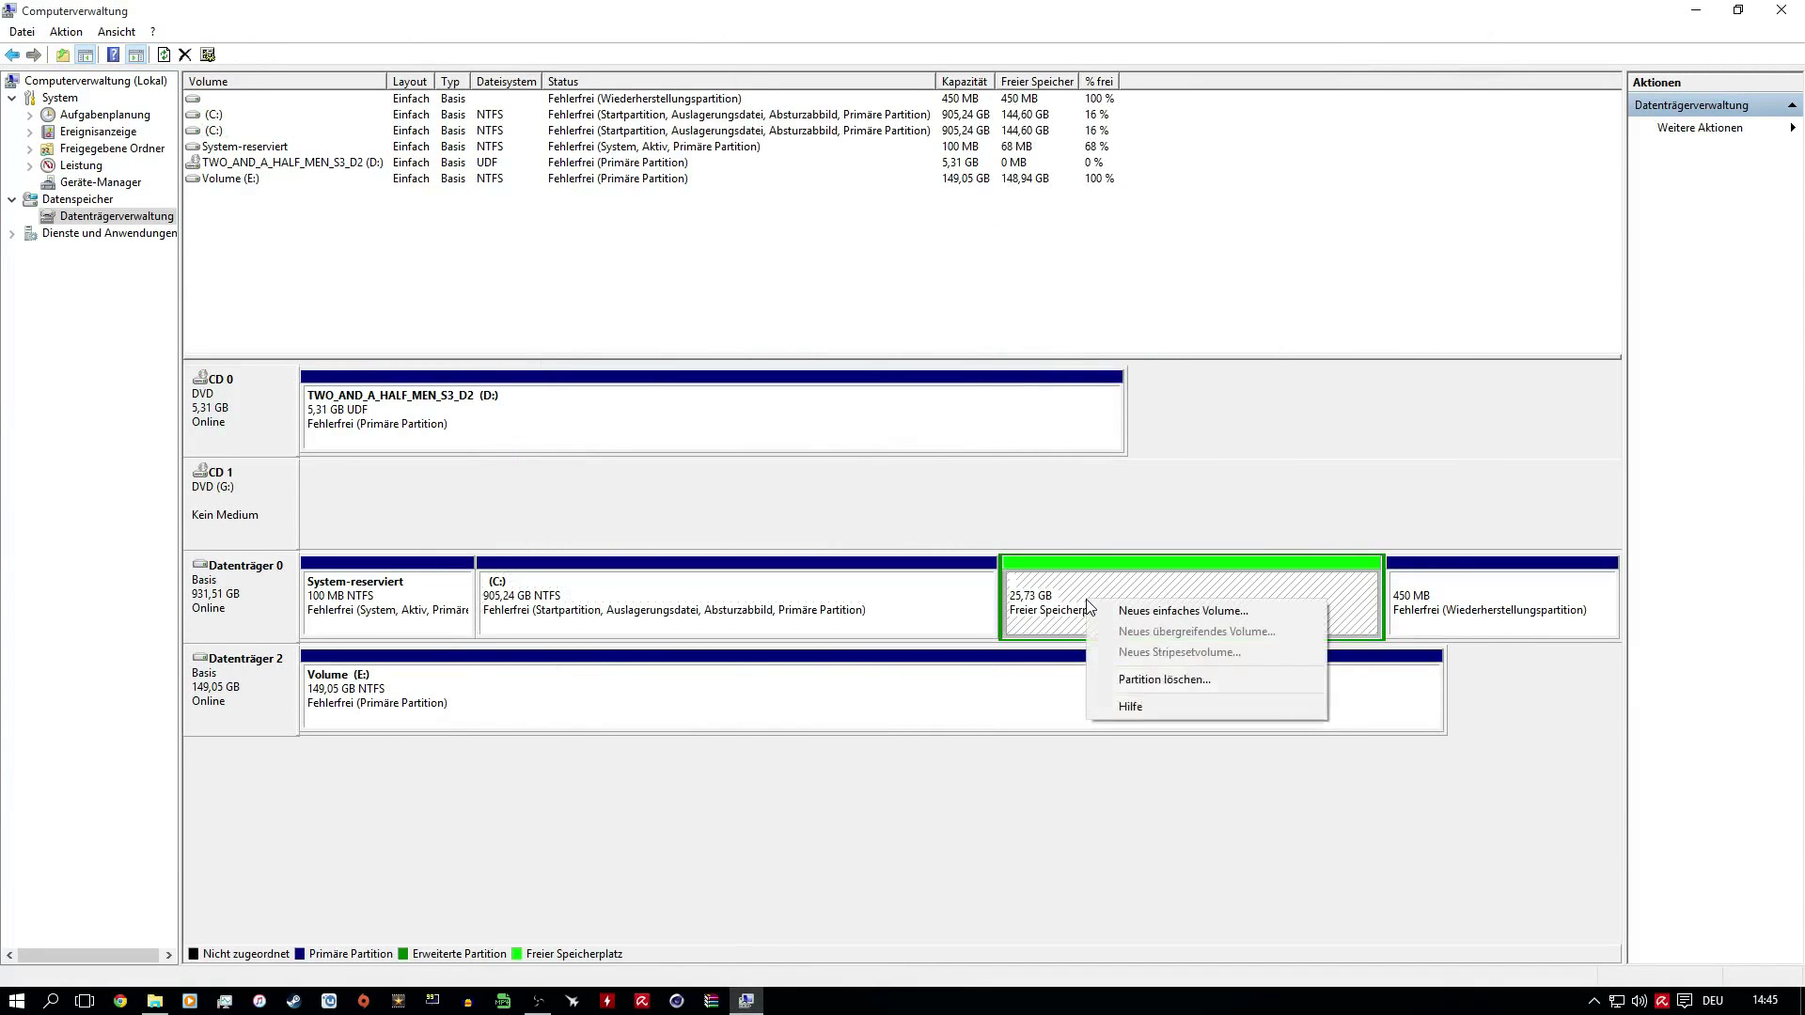
left_click(1183, 680)
left_click(1014, 577)
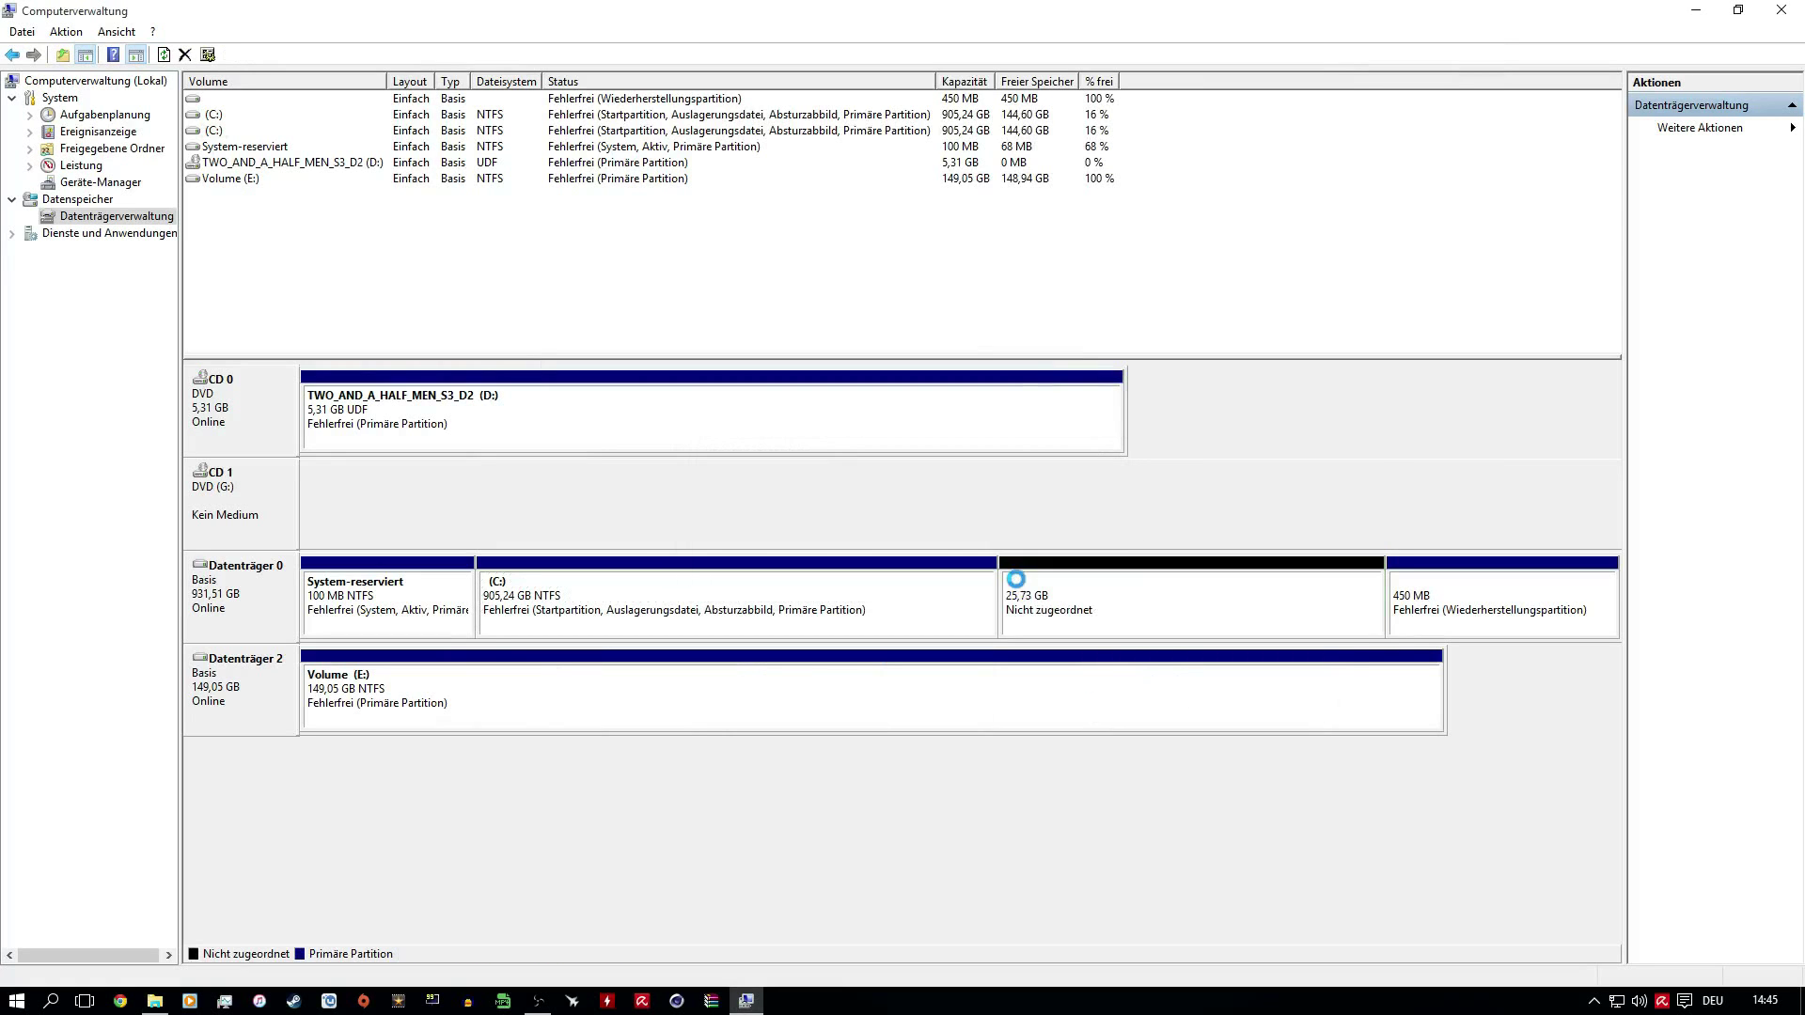
Extend volume C: with the 26348 MB of unallocated space on Datenträger 0, and refresh Dieser PC in Explorer to check its size.
right_click(944, 621)
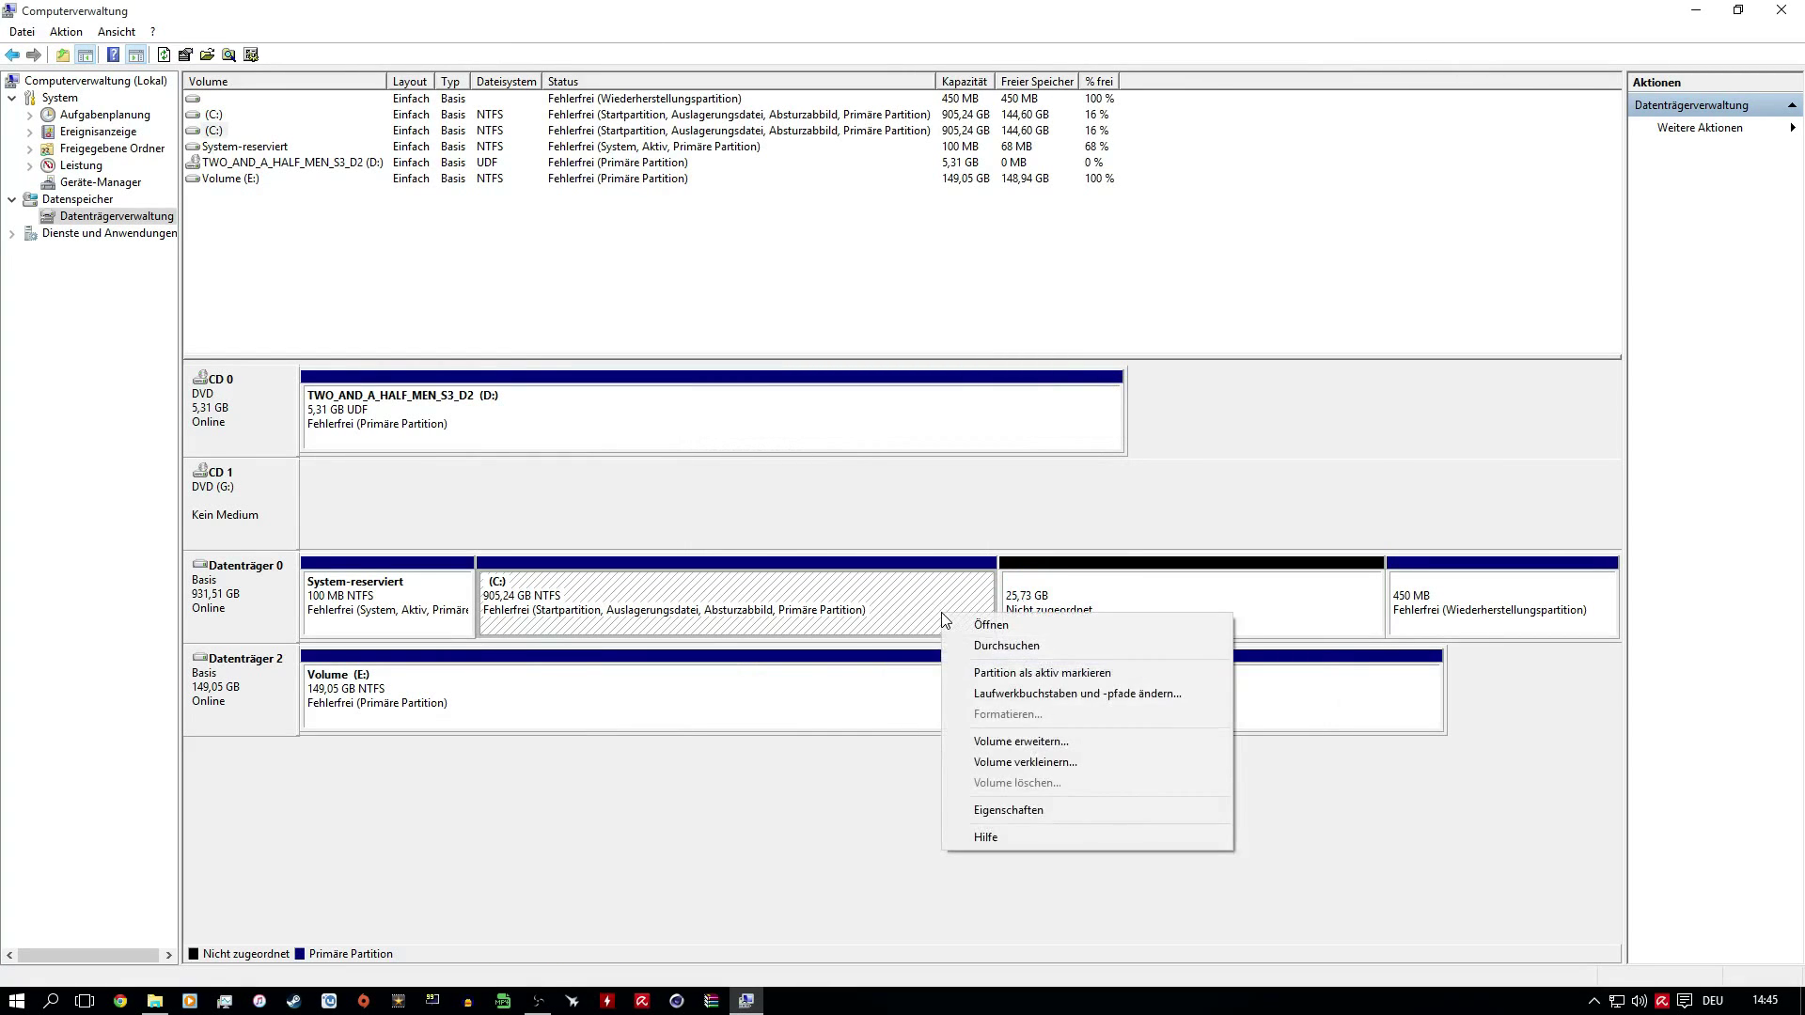
left_click(1022, 742)
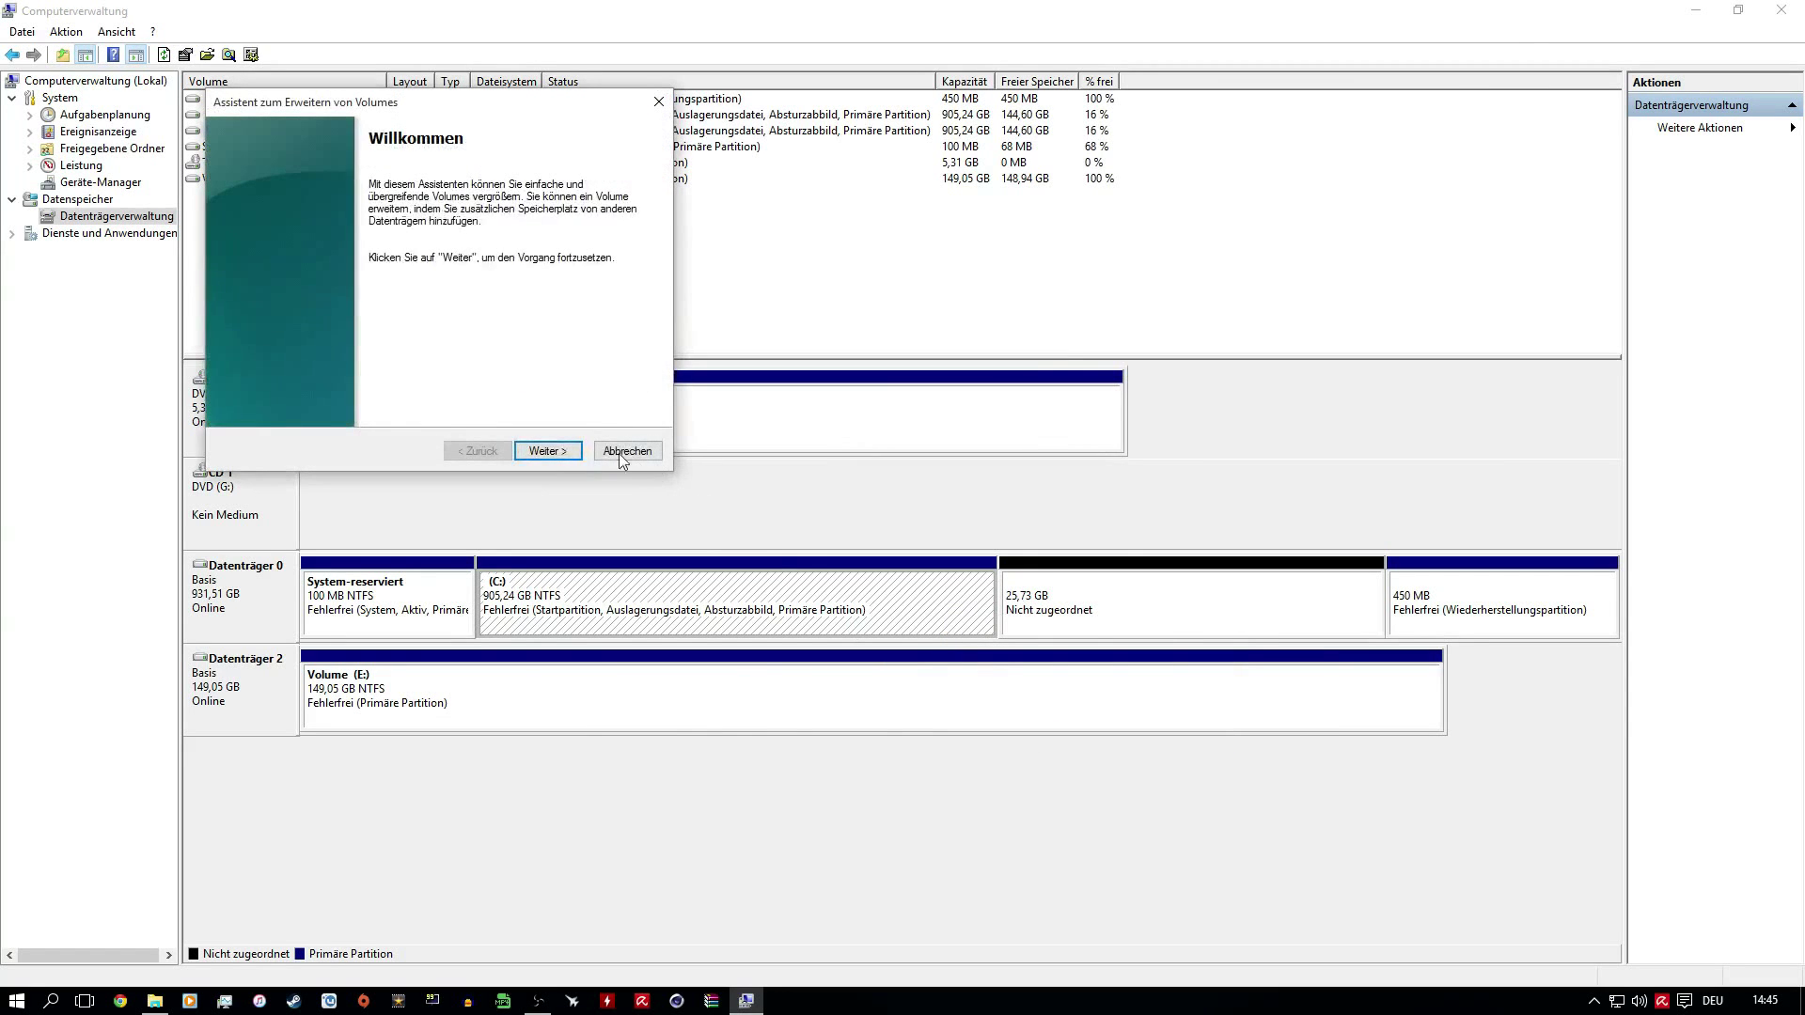
left_click(548, 449)
left_click(550, 450)
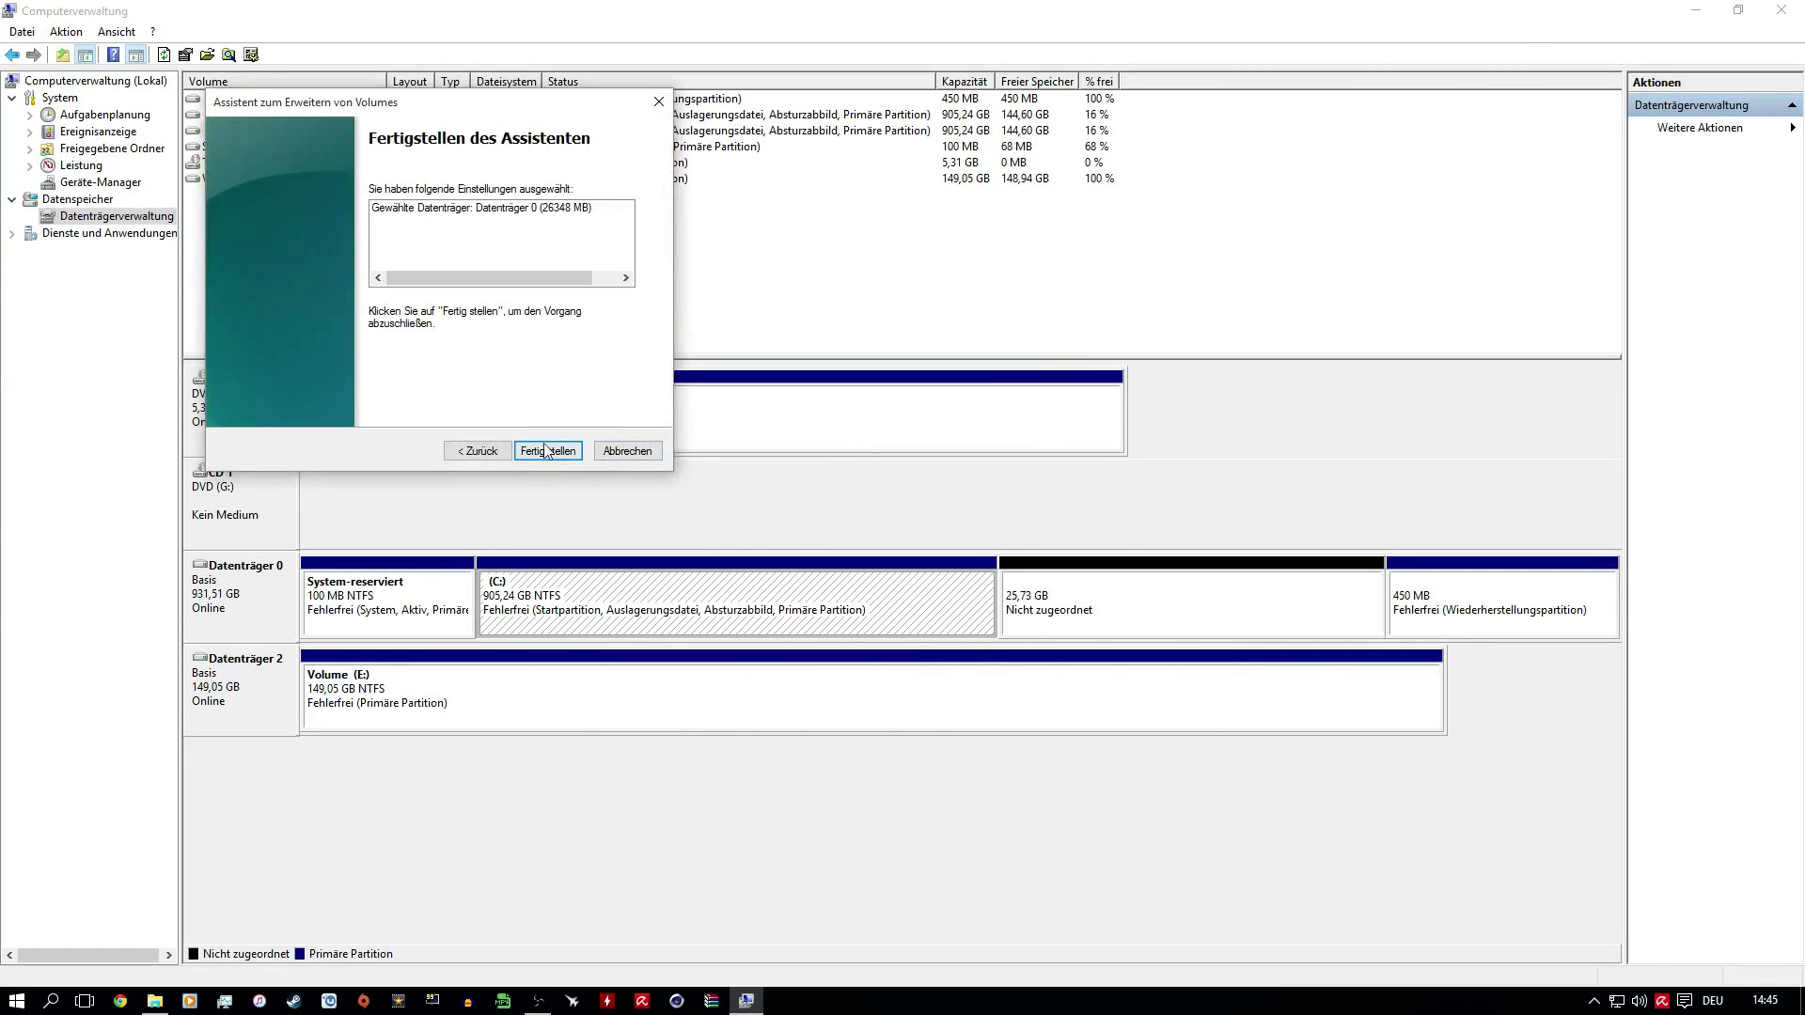
left_click(553, 453)
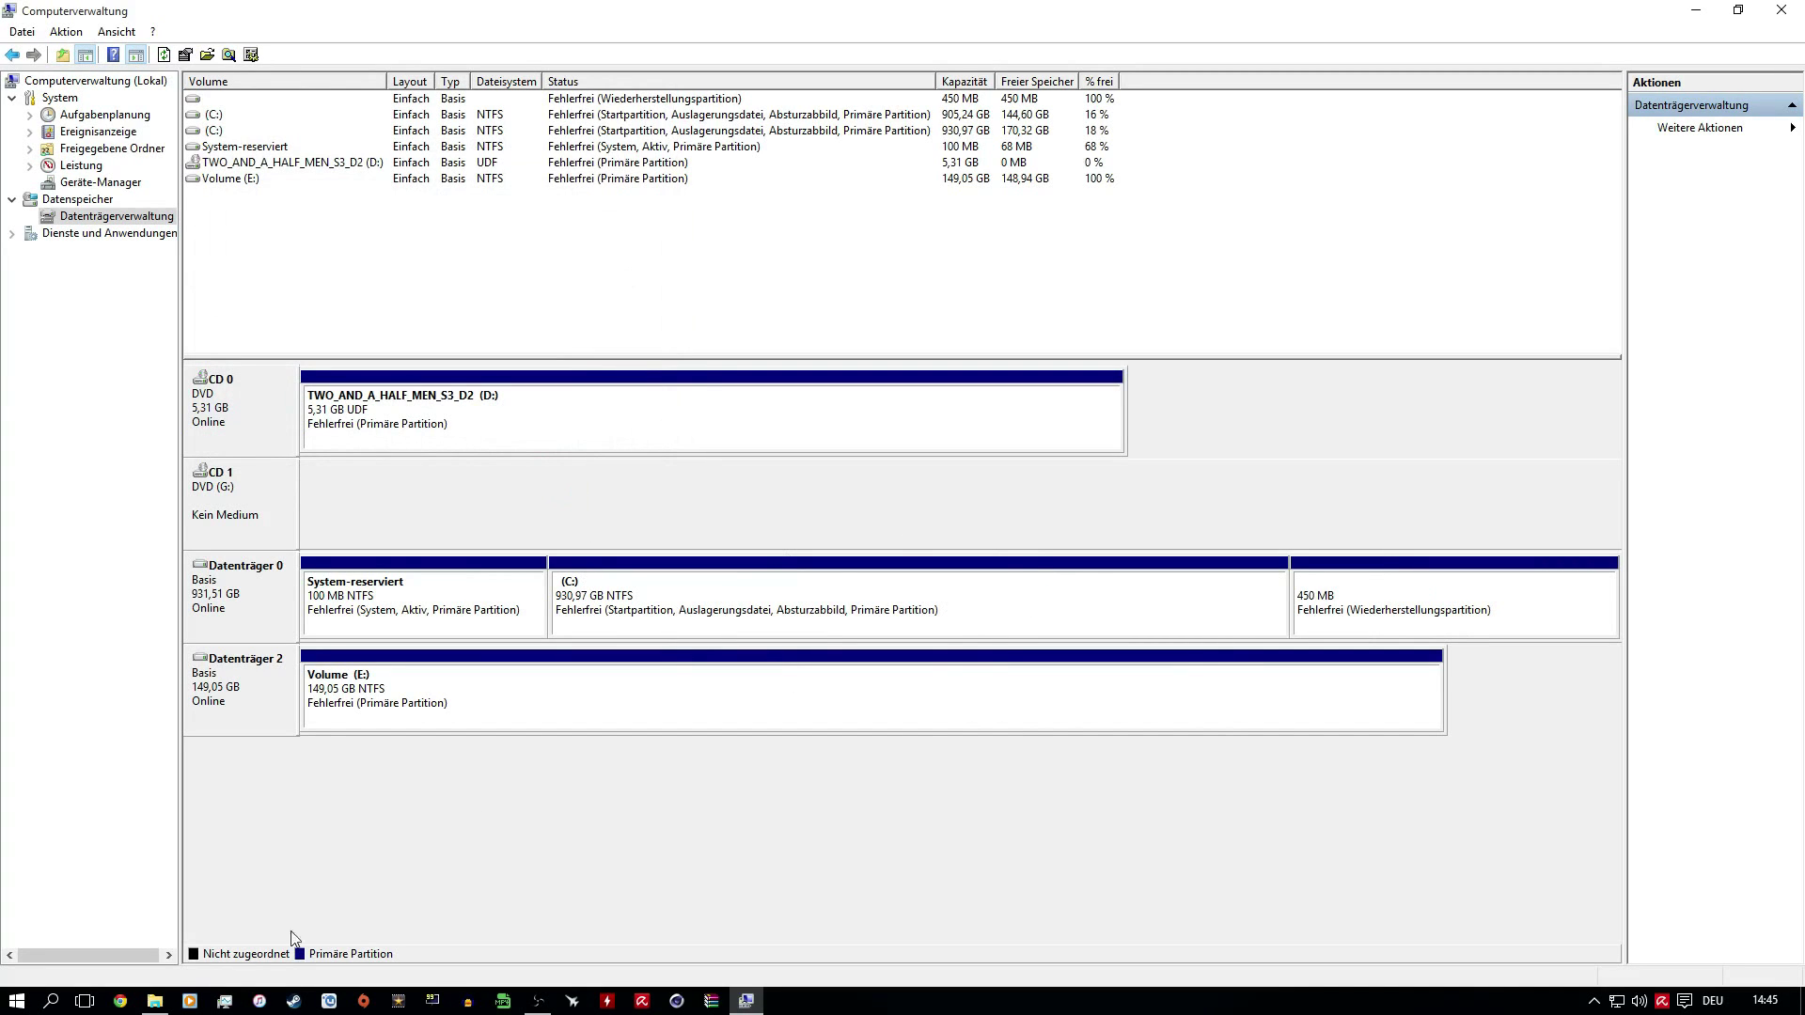
left_click(155, 1001)
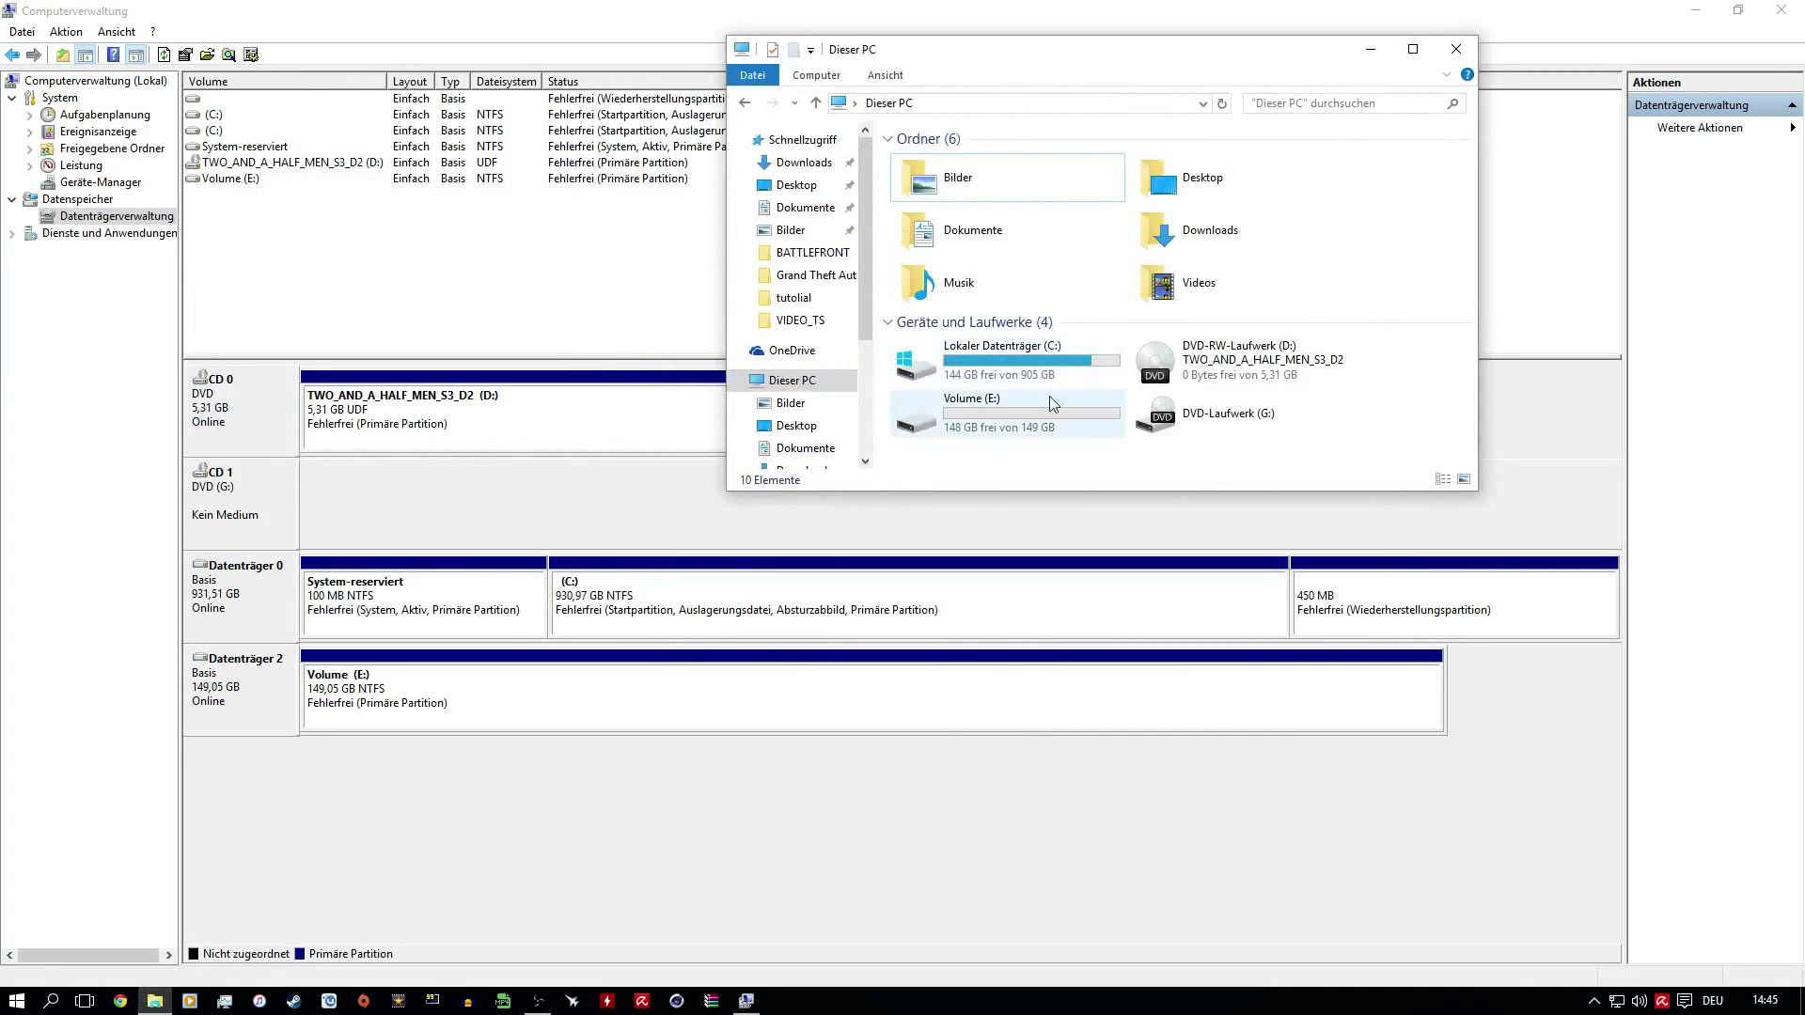
left_click(1221, 103)
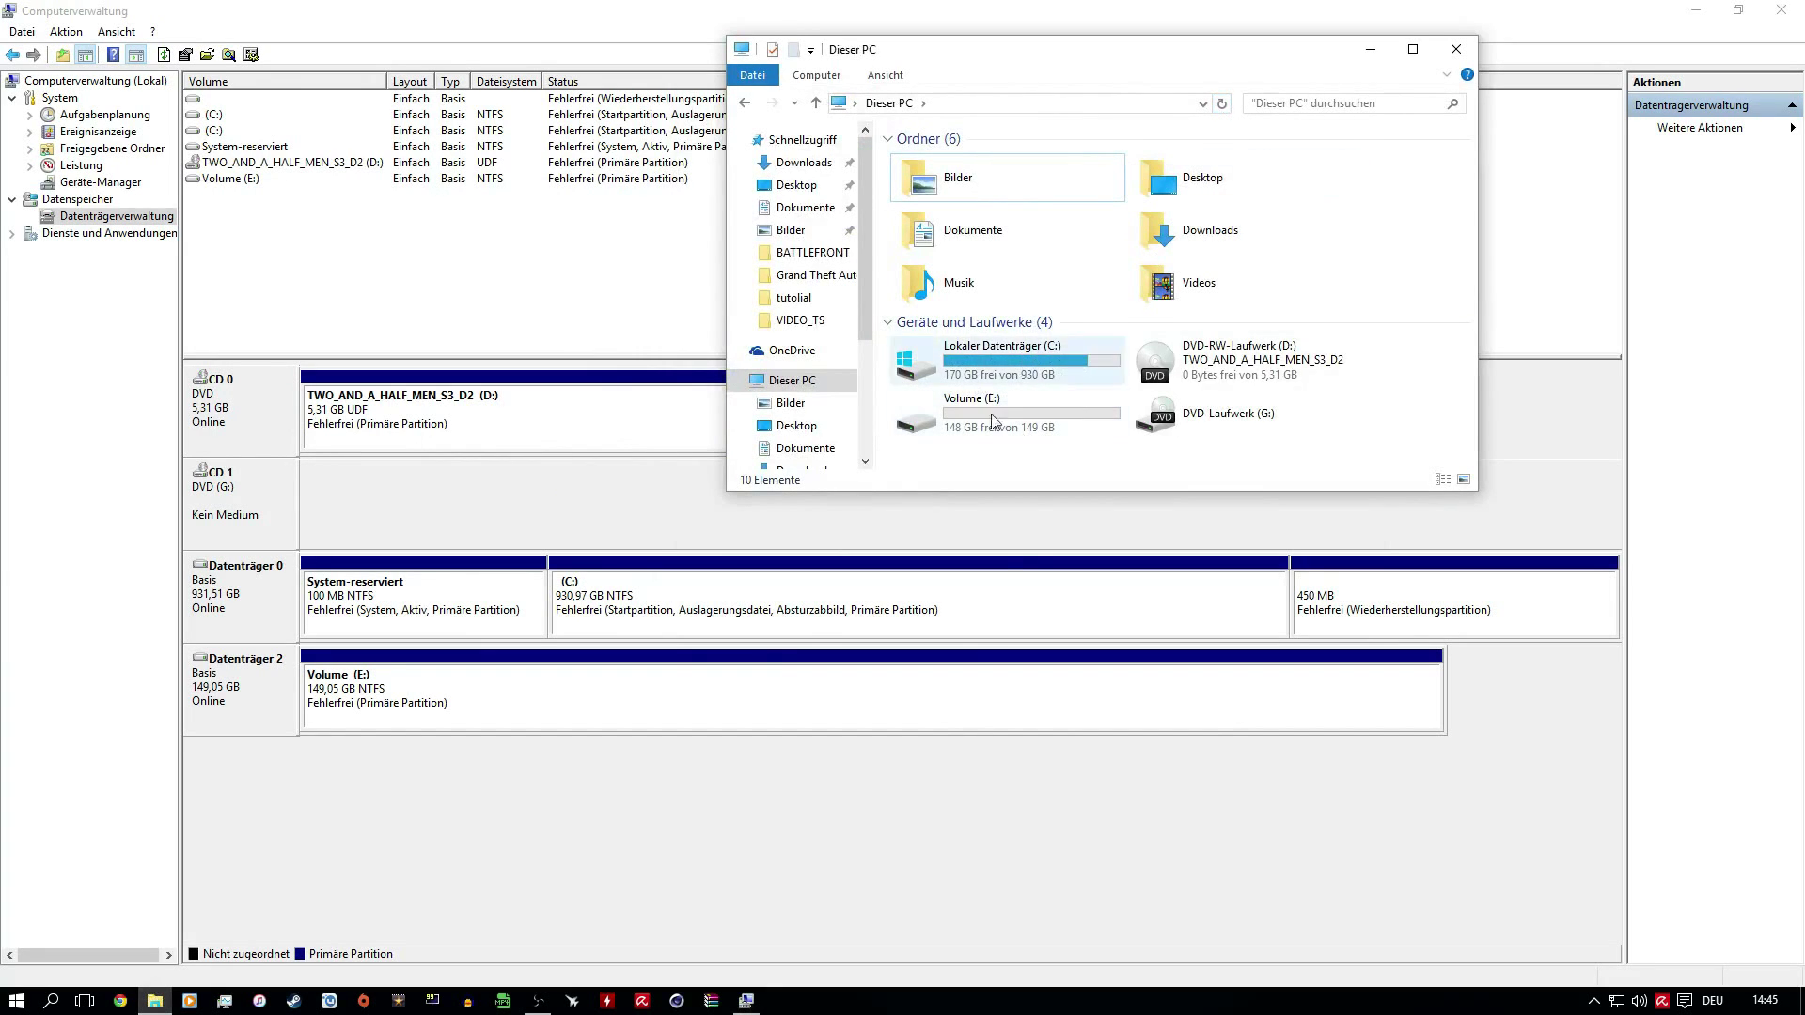
Delete volume E: on Datenträger 2 in Datenträgerverwaltung and check the actions available for the unallocated space.
left_click(1387, 56)
right_click(898, 701)
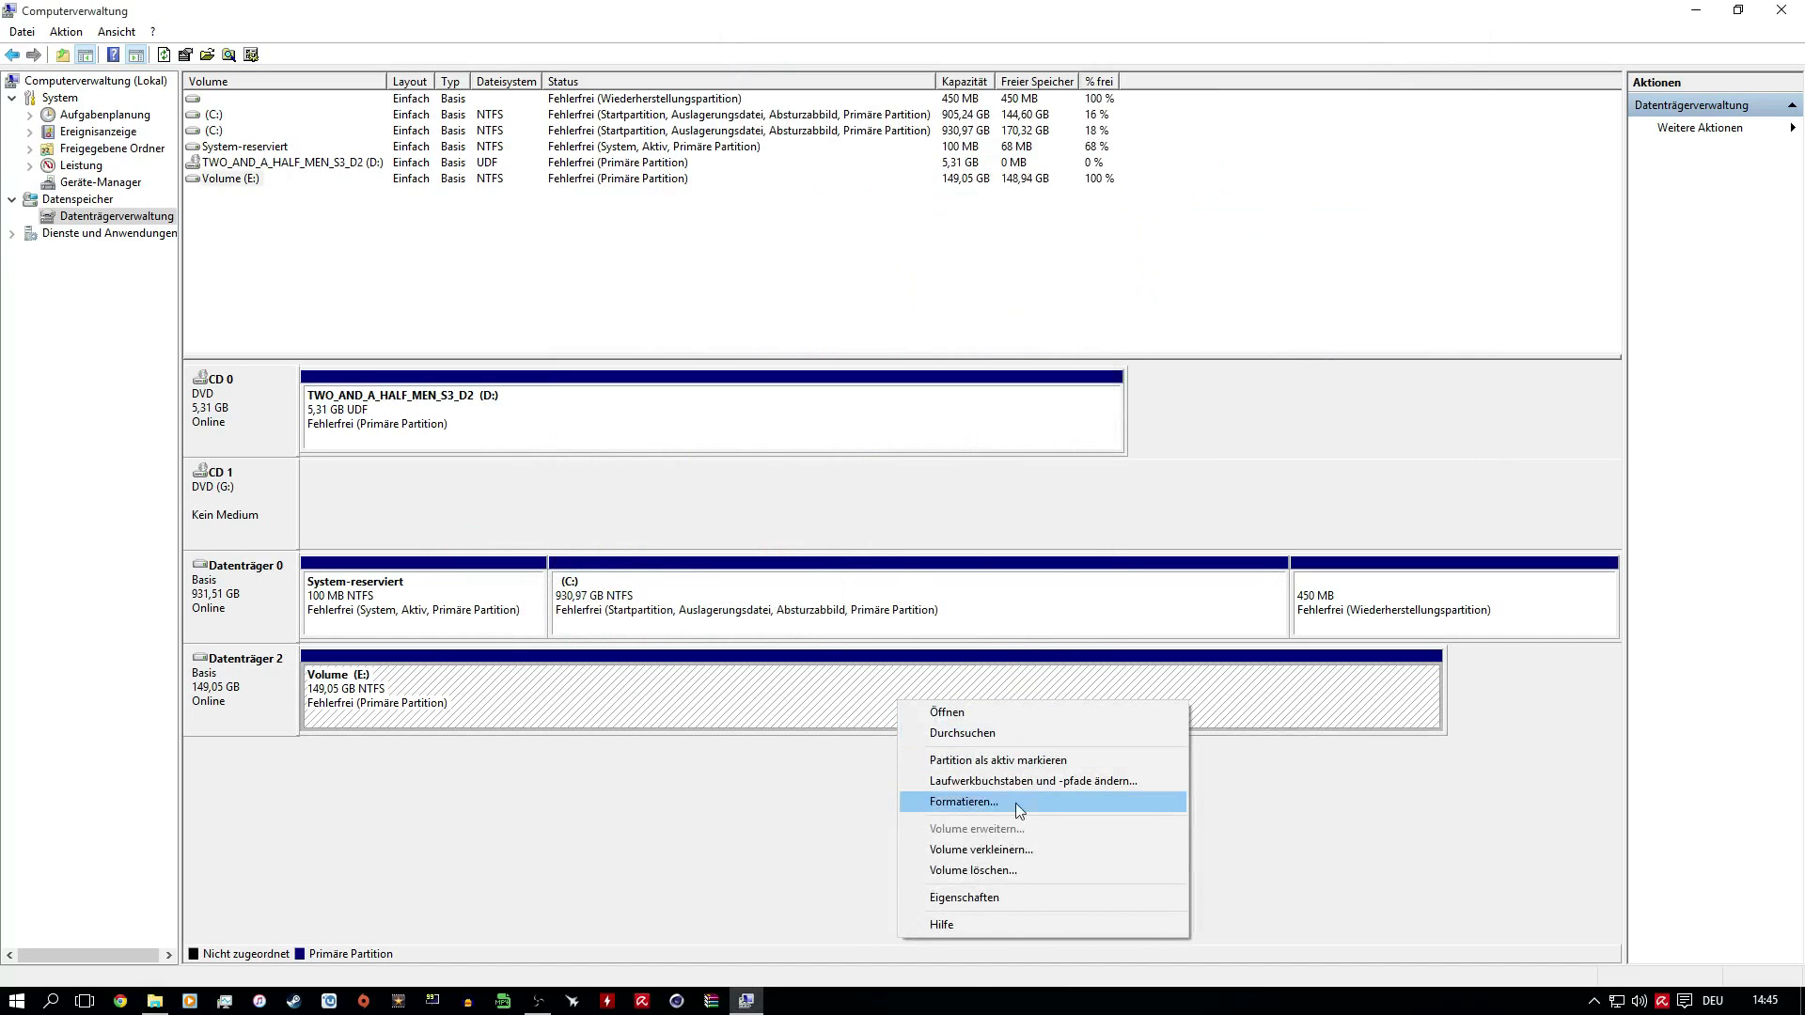
left_click(994, 867)
left_click(1012, 576)
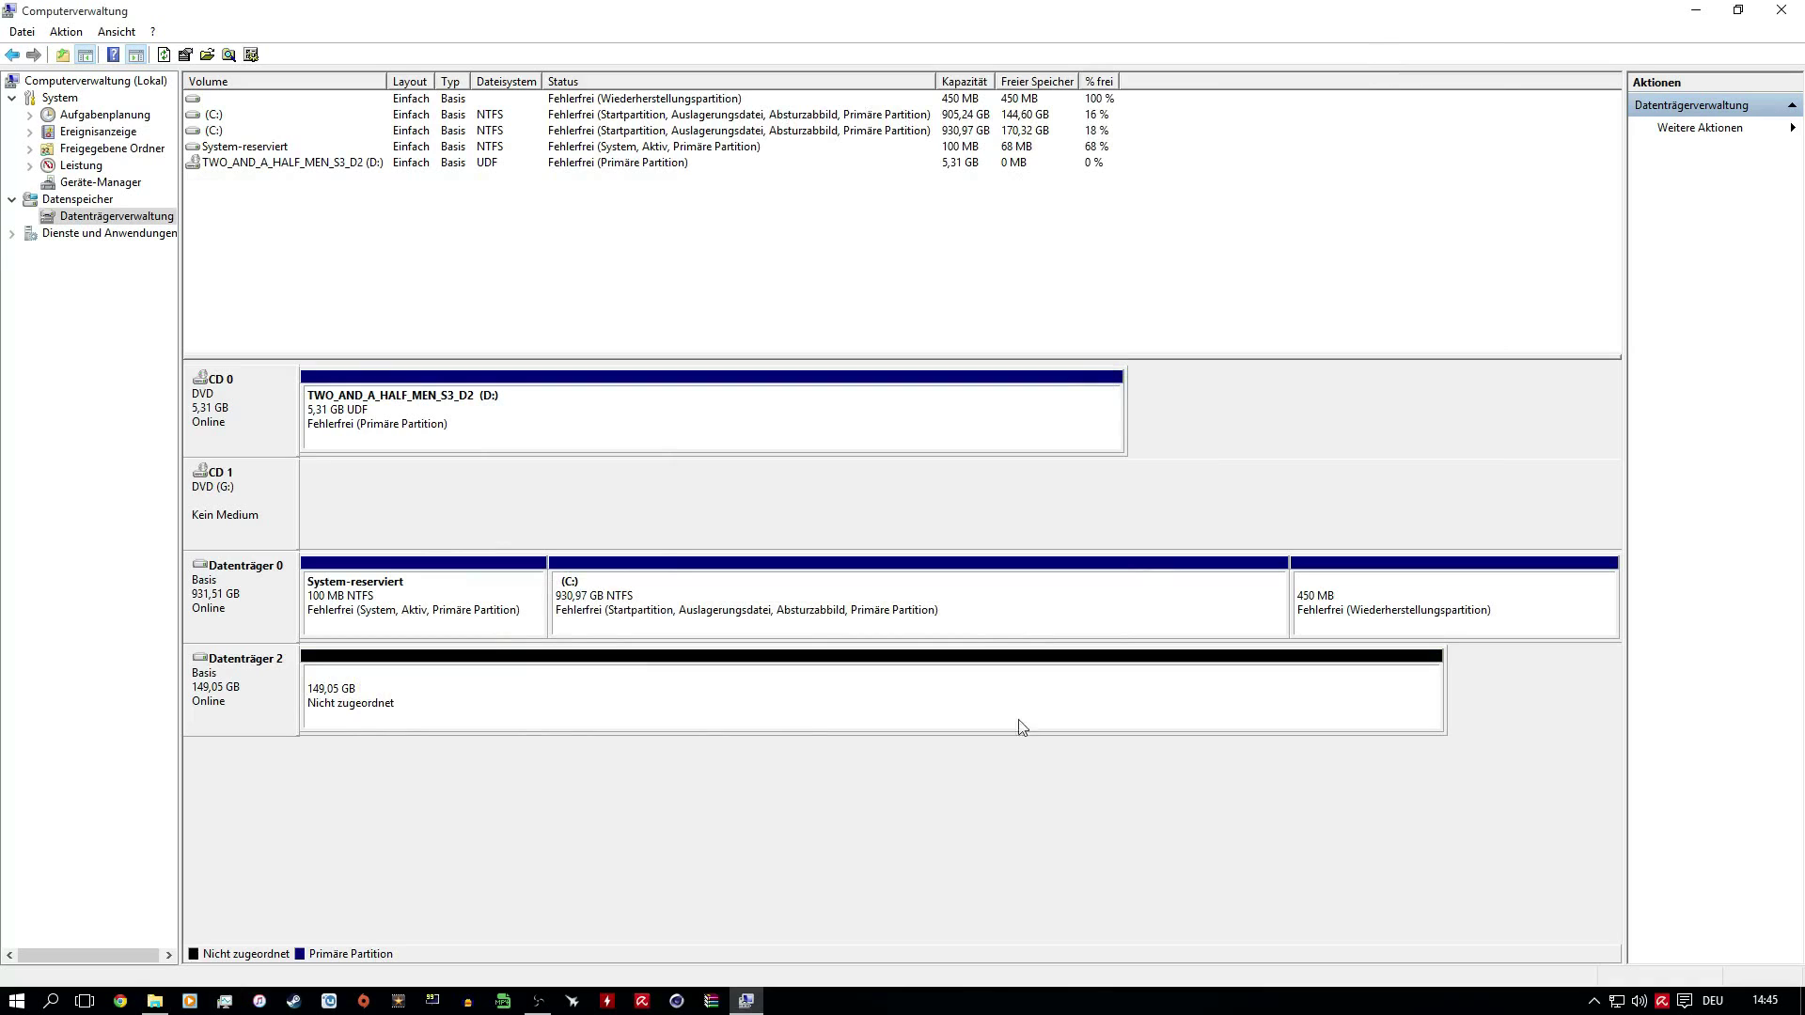
right_click(575, 681)
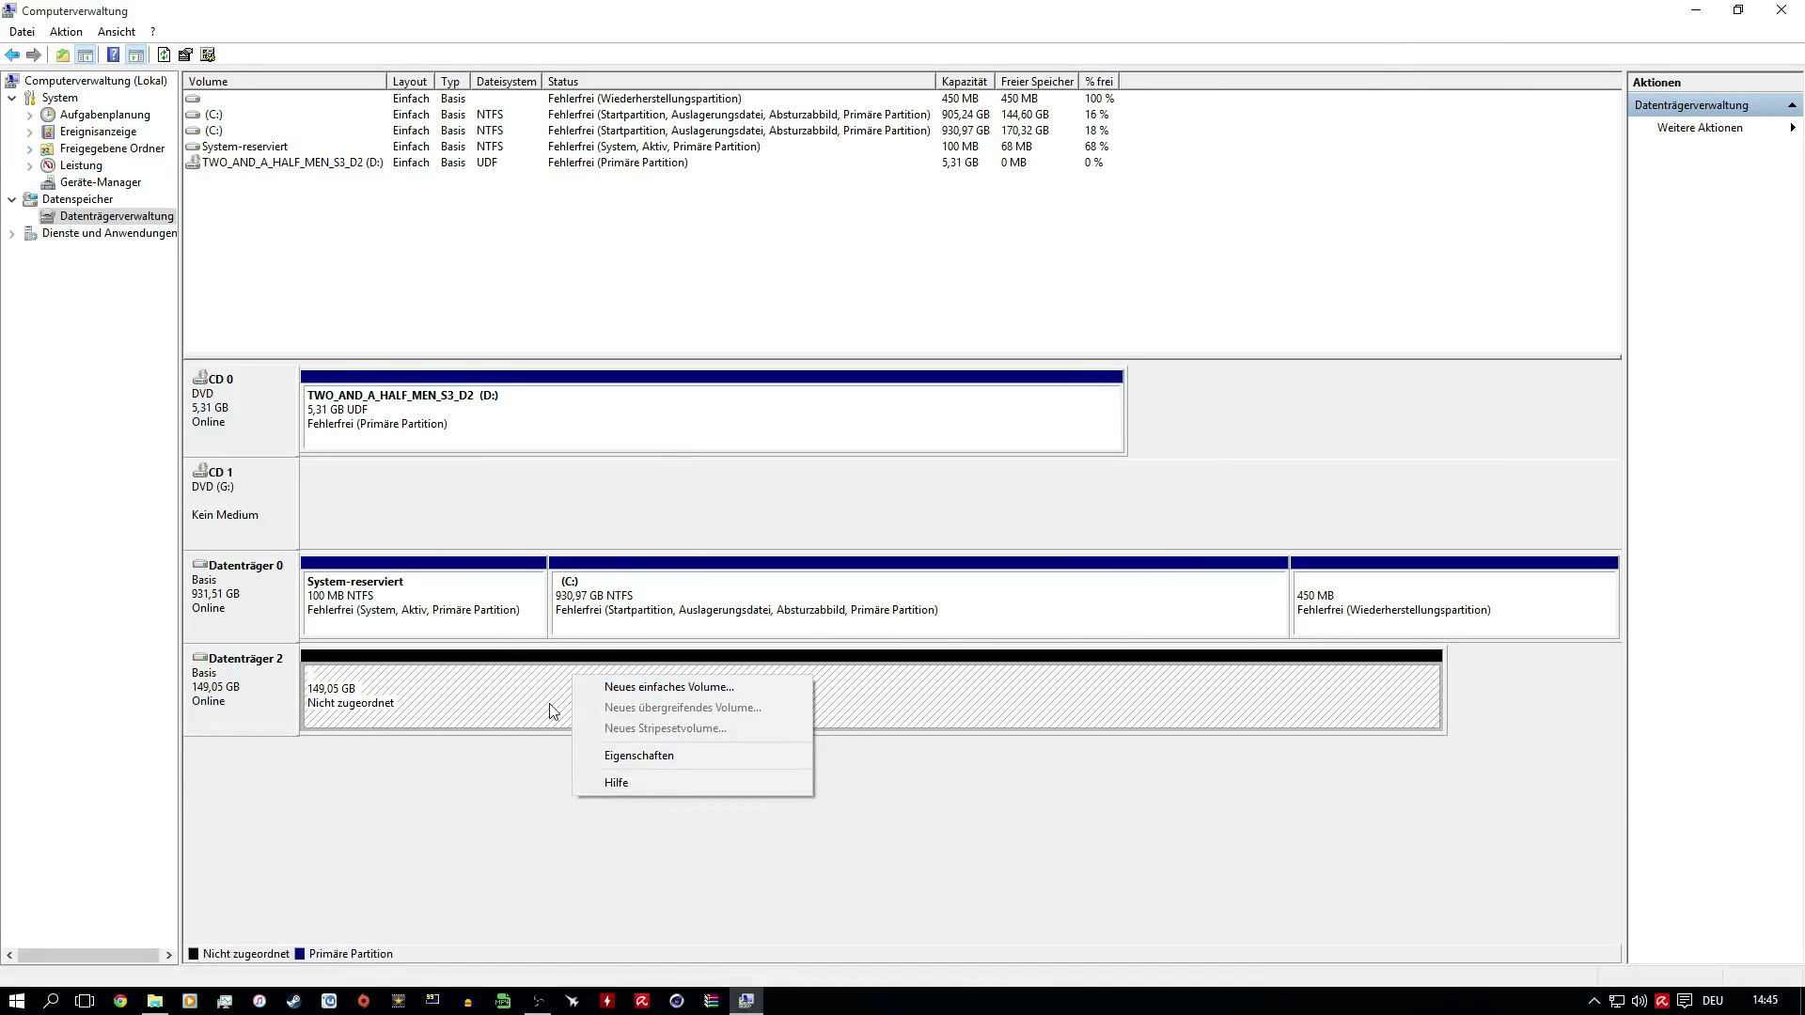
left_click(486, 824)
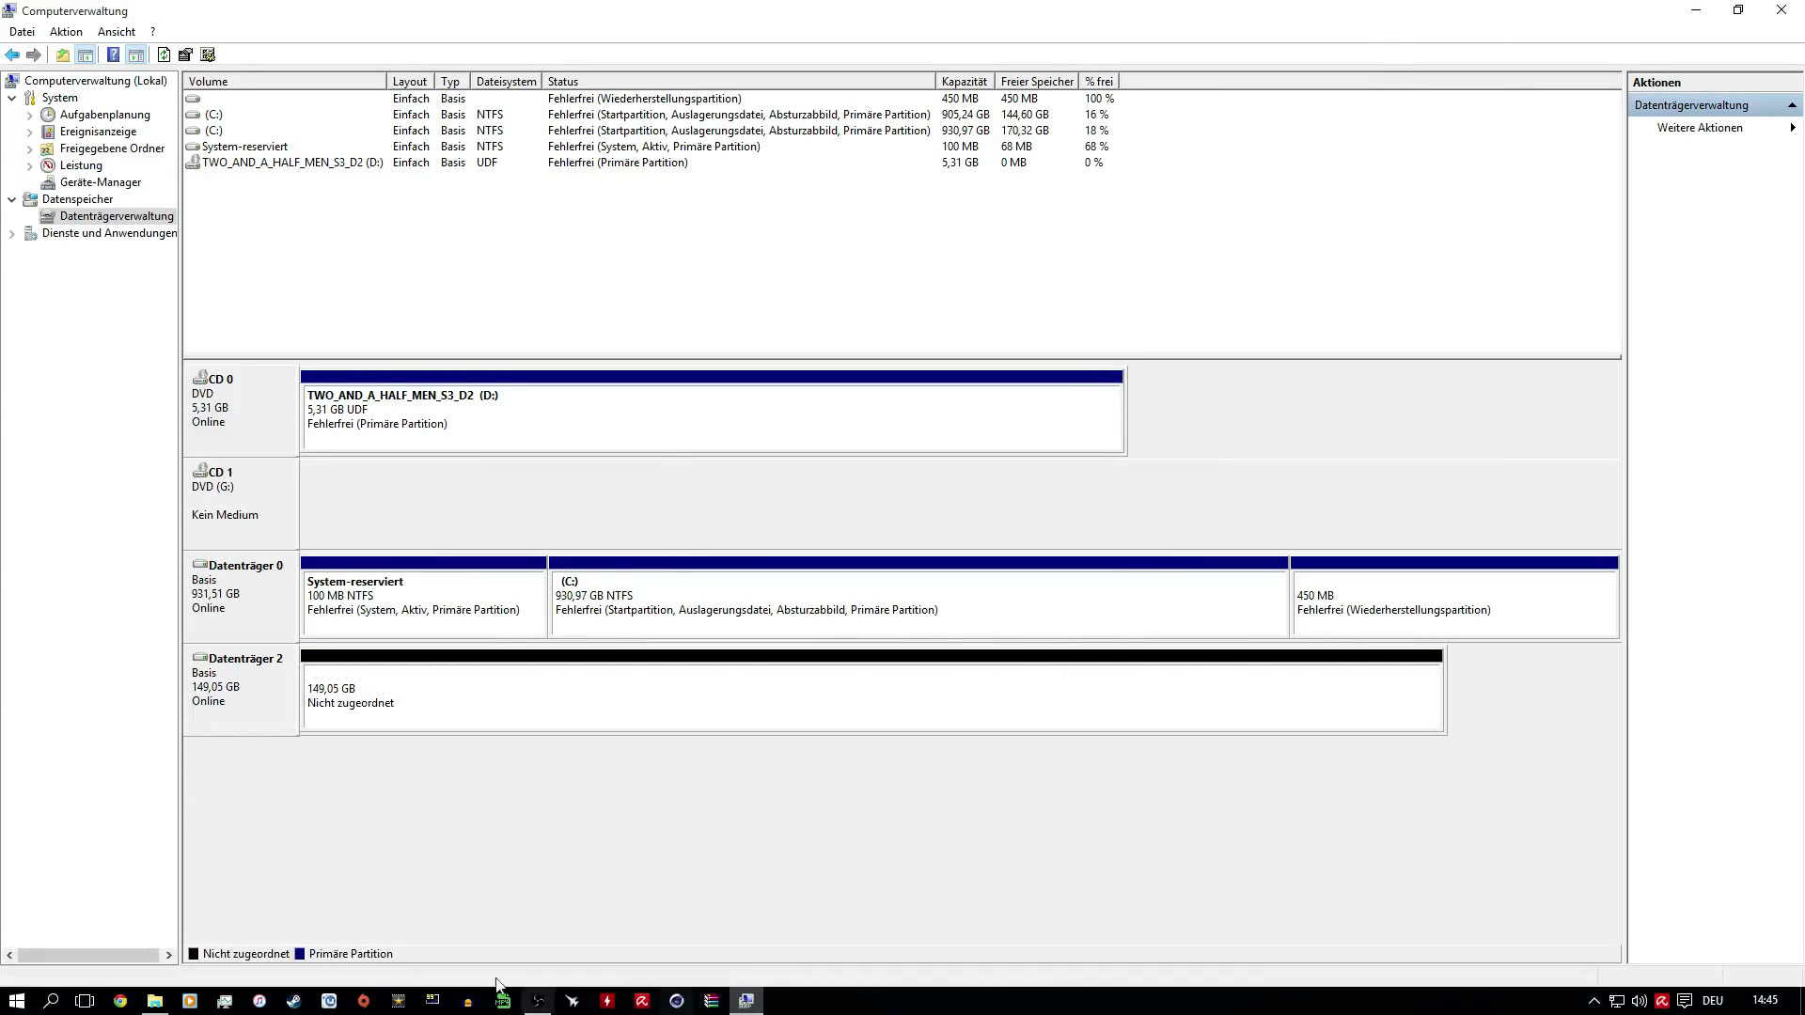
Check the drives listed under Dieser PC in Explorer and close the Explorer window.
mouse_move(150, 1004)
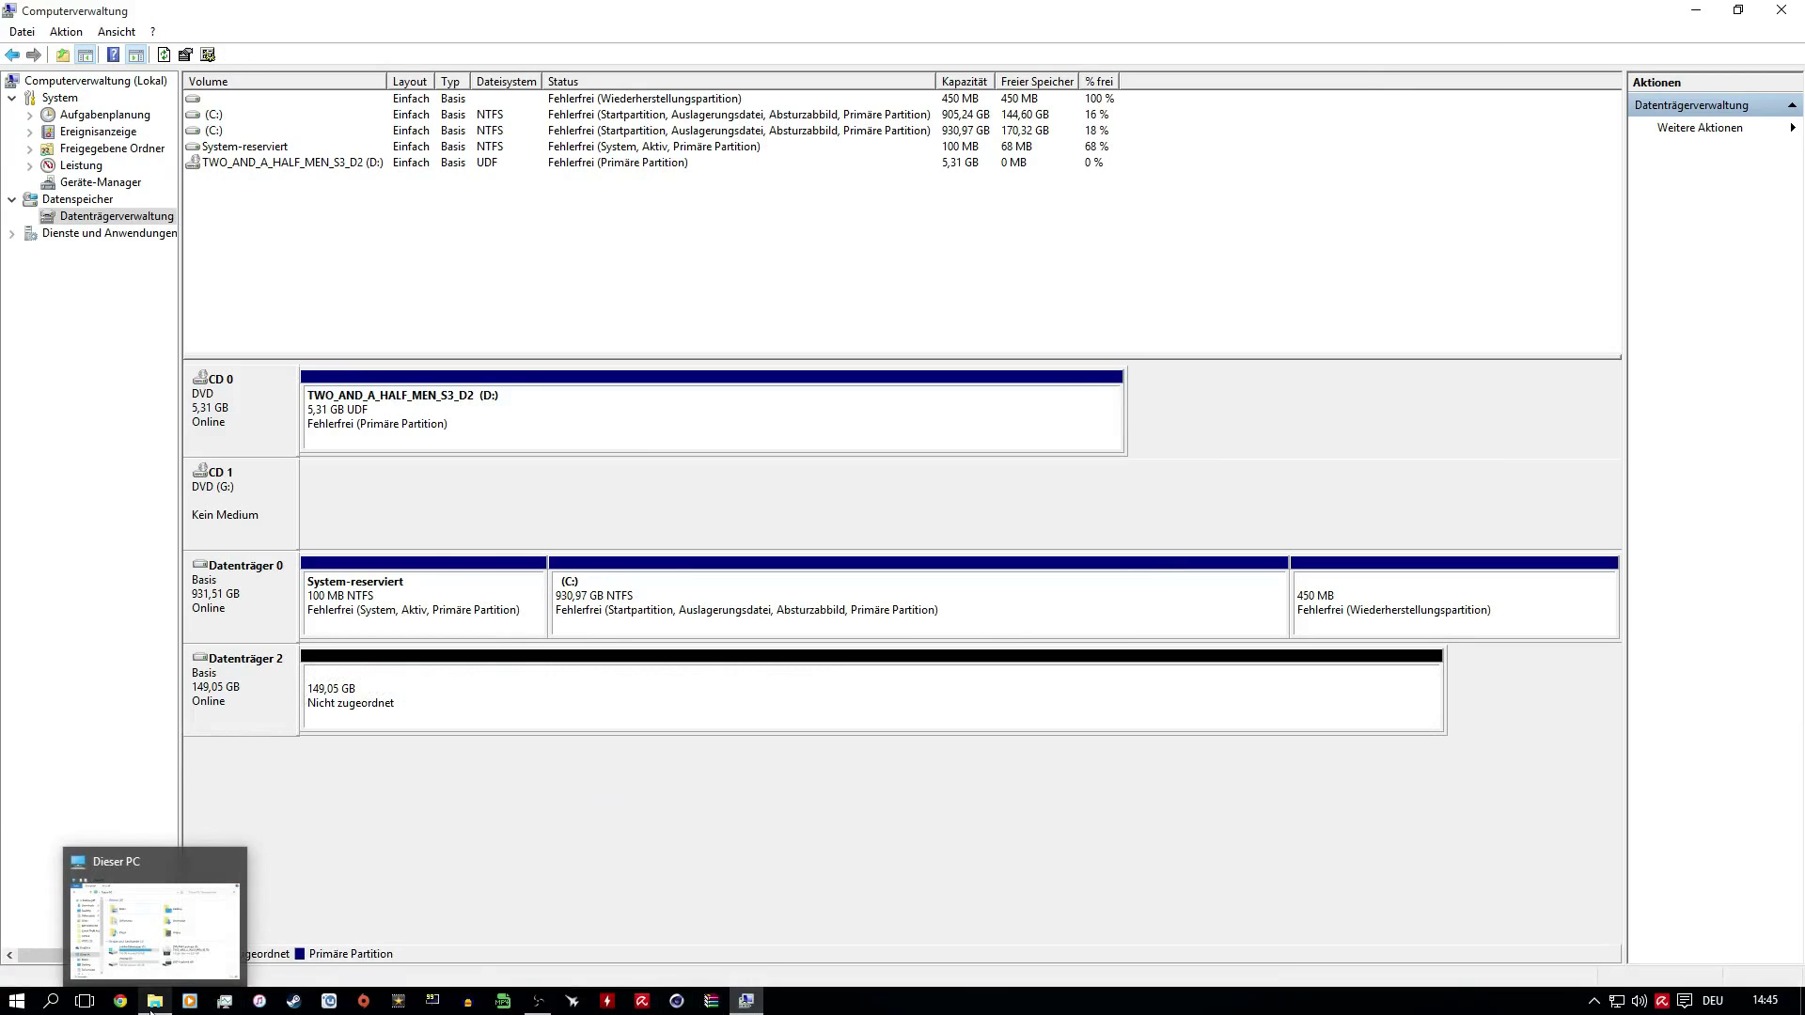
left_click(179, 940)
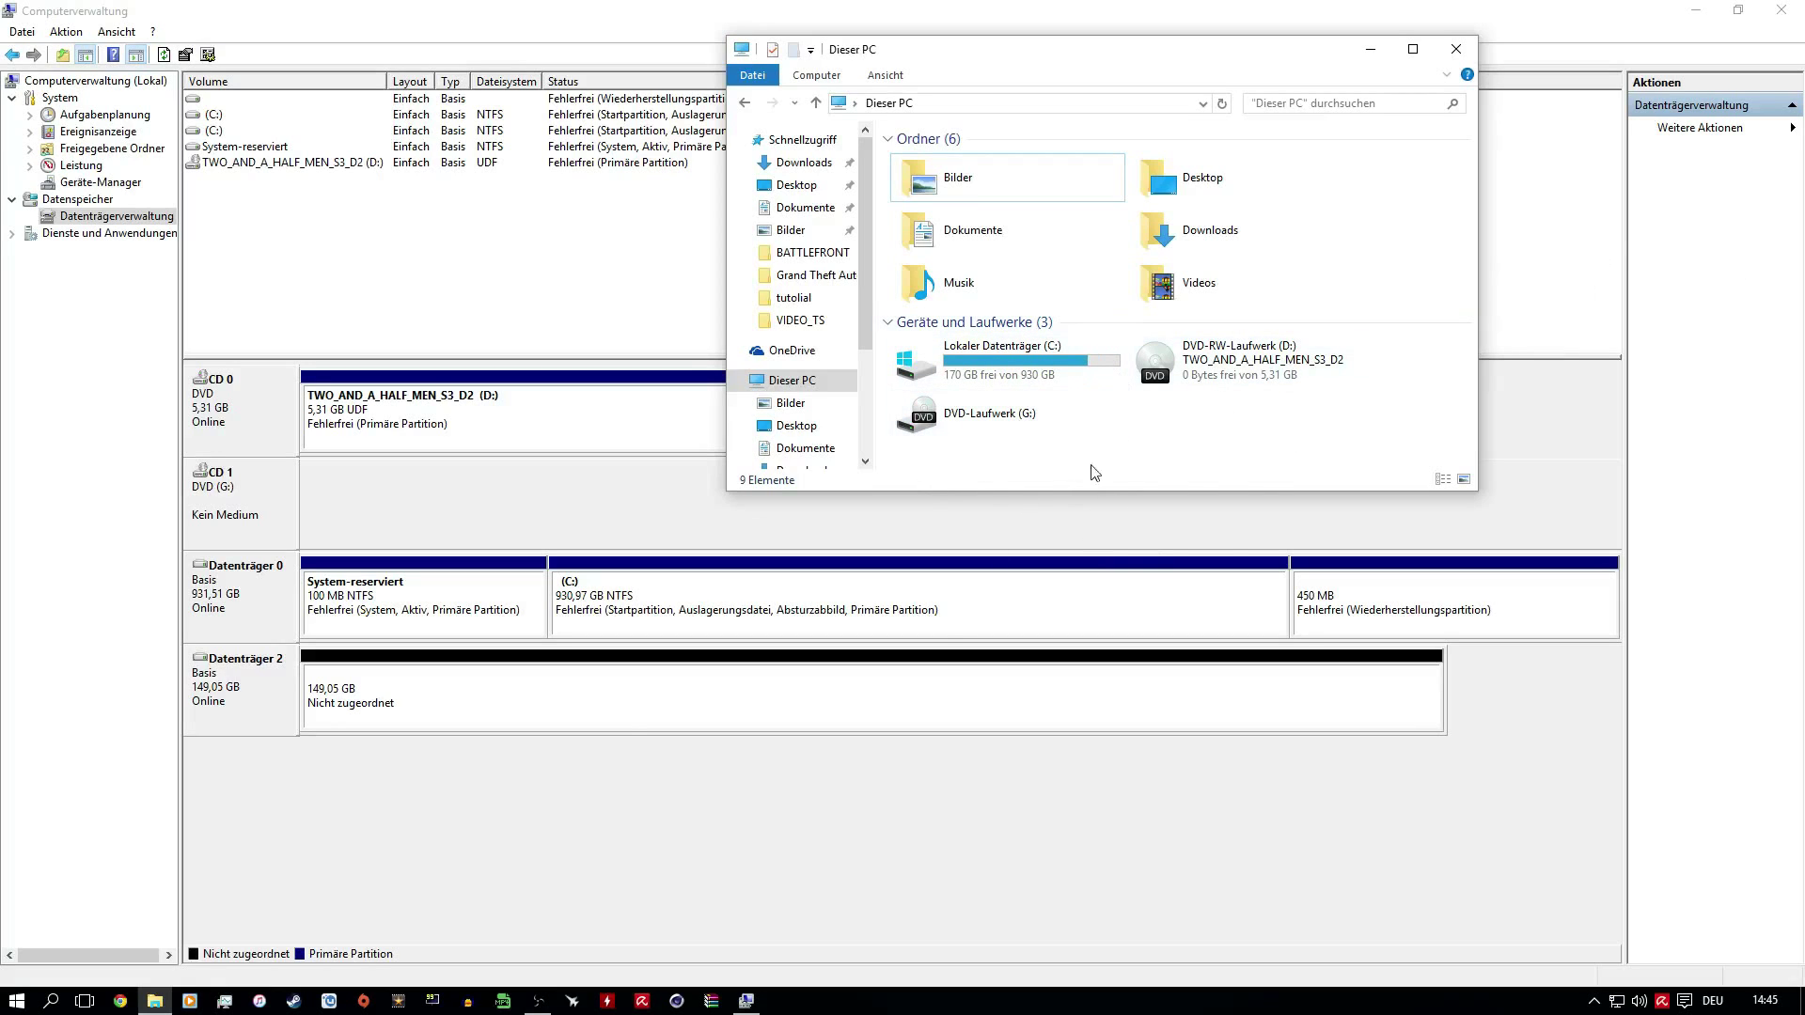
left_click(1456, 49)
Create a 152625 MB simple volume E: on Datenträger 2, quick-formatted as NTFS with Standard allocation unit size and the label Volume.
right_click(241, 707)
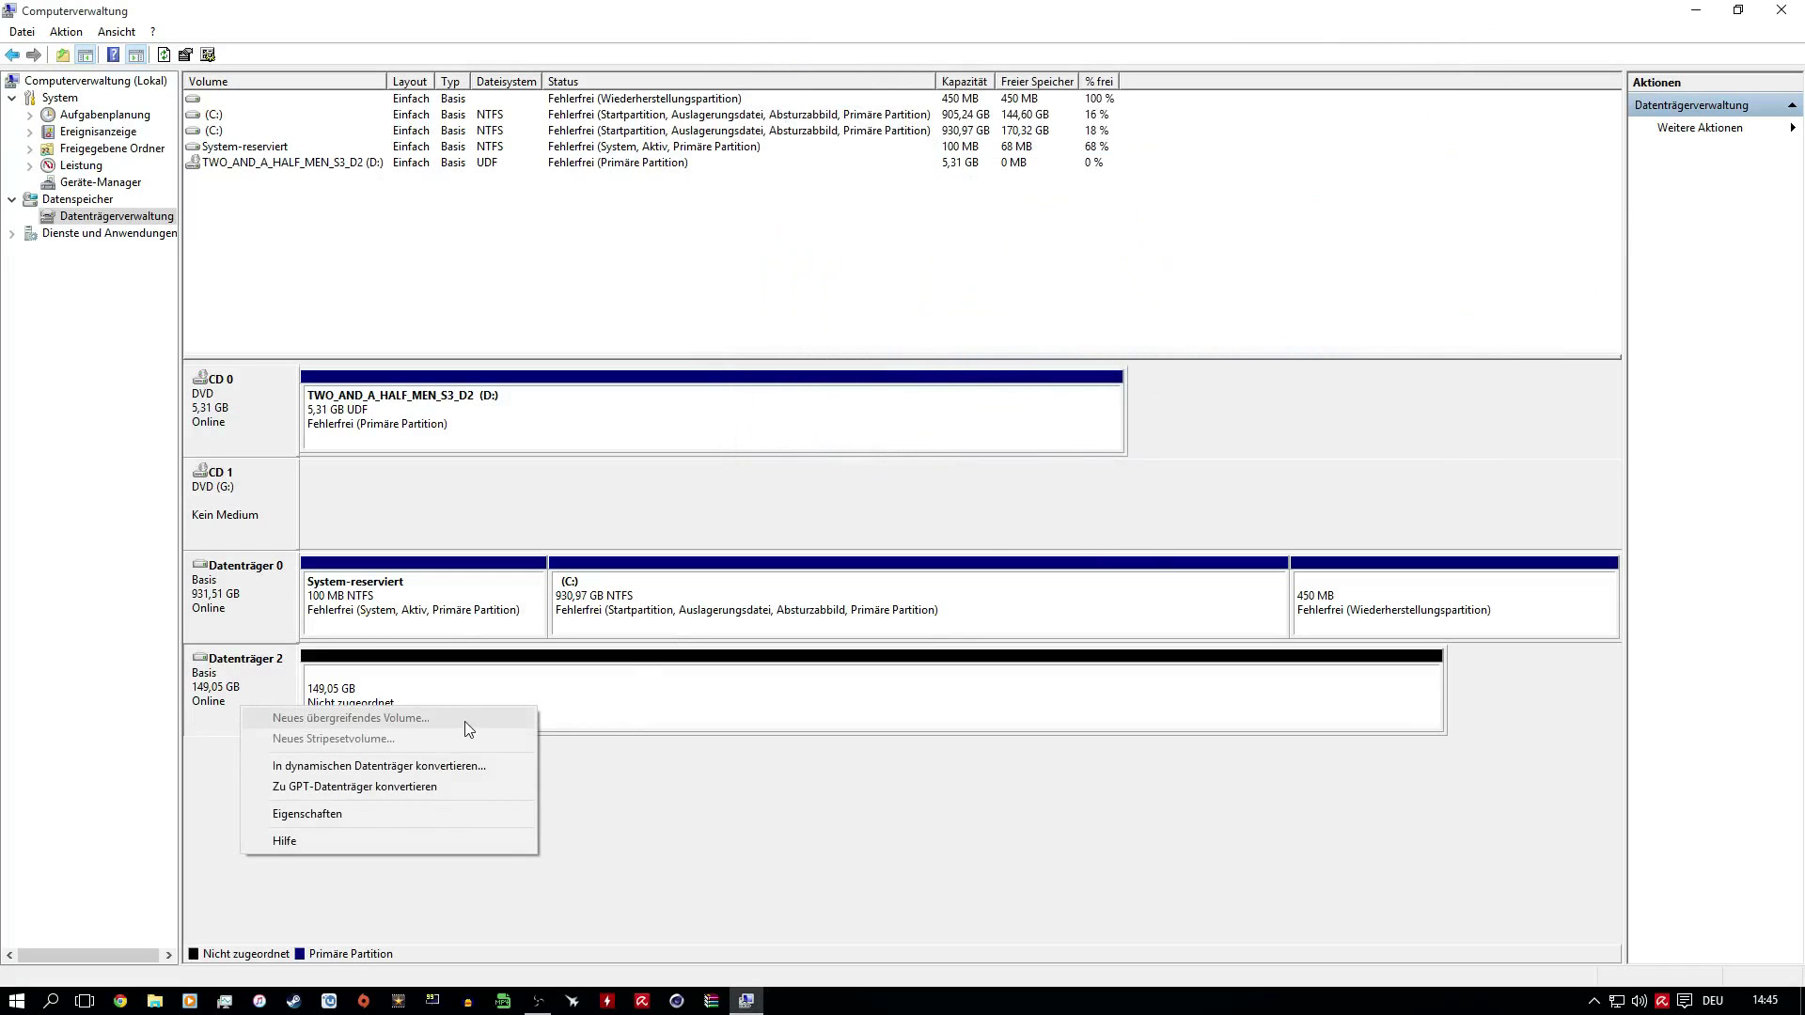
left_click(627, 788)
right_click(546, 696)
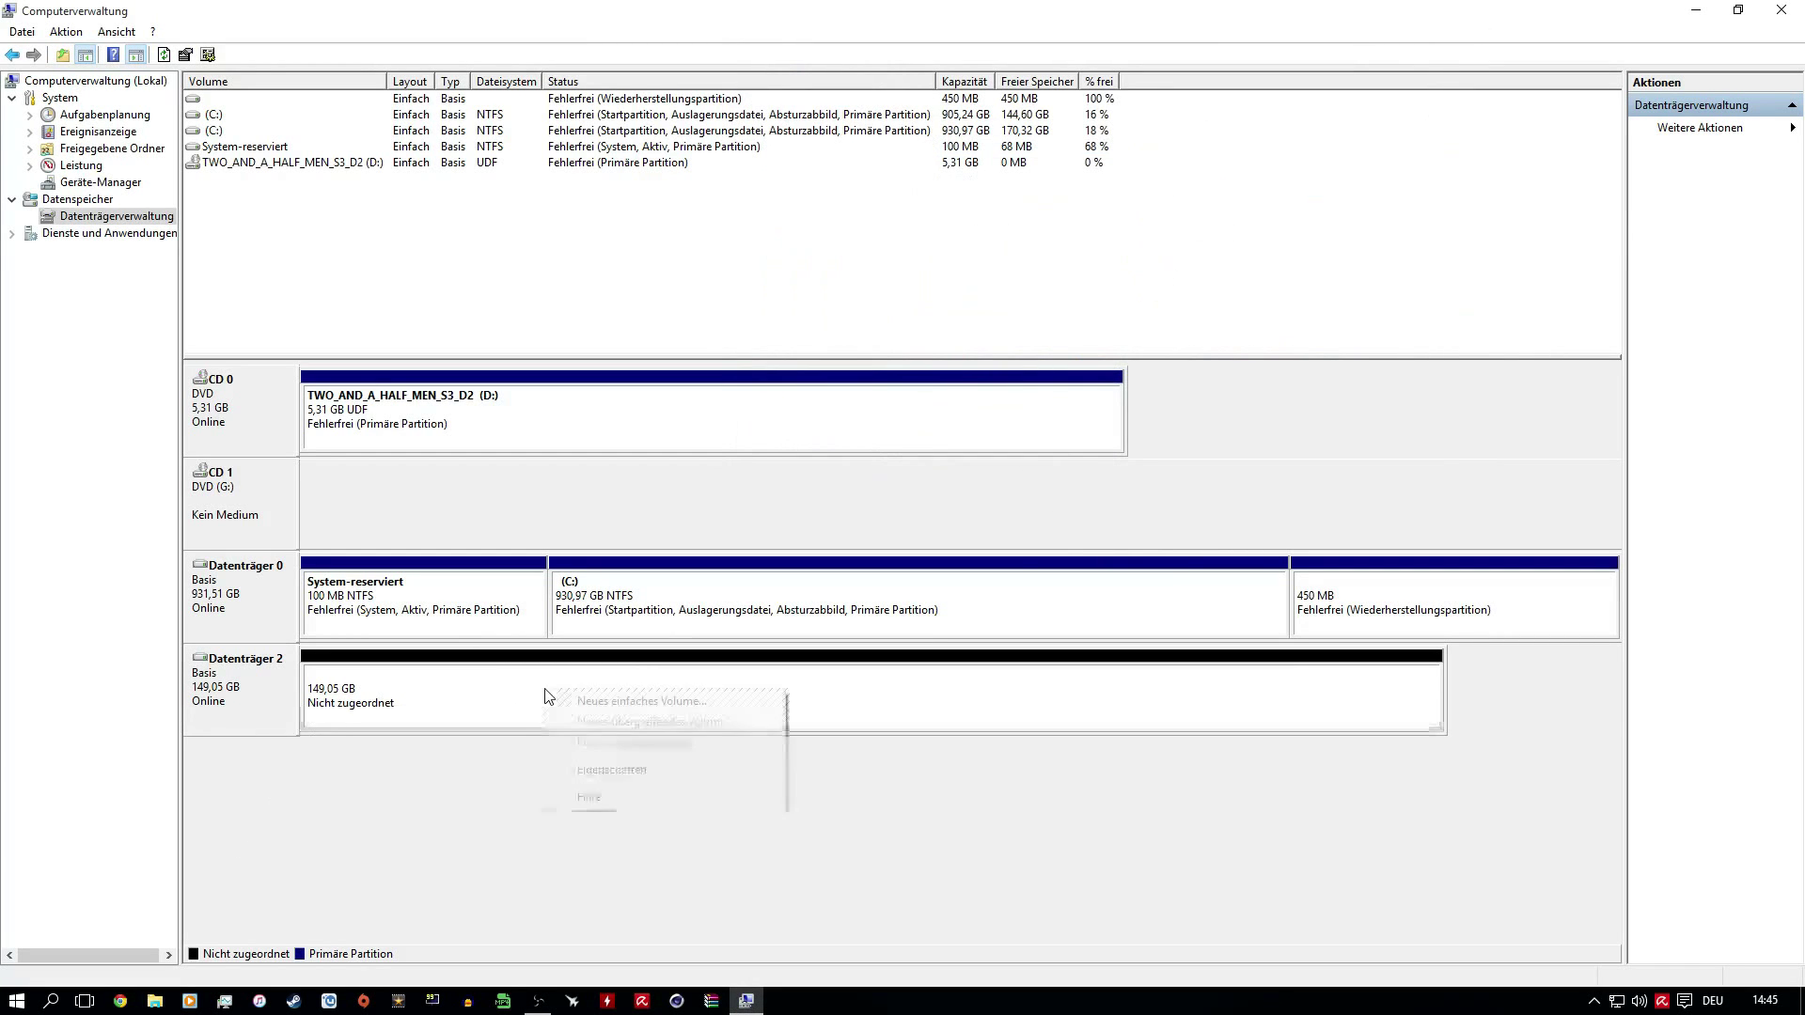
left_click(643, 701)
left_click(551, 435)
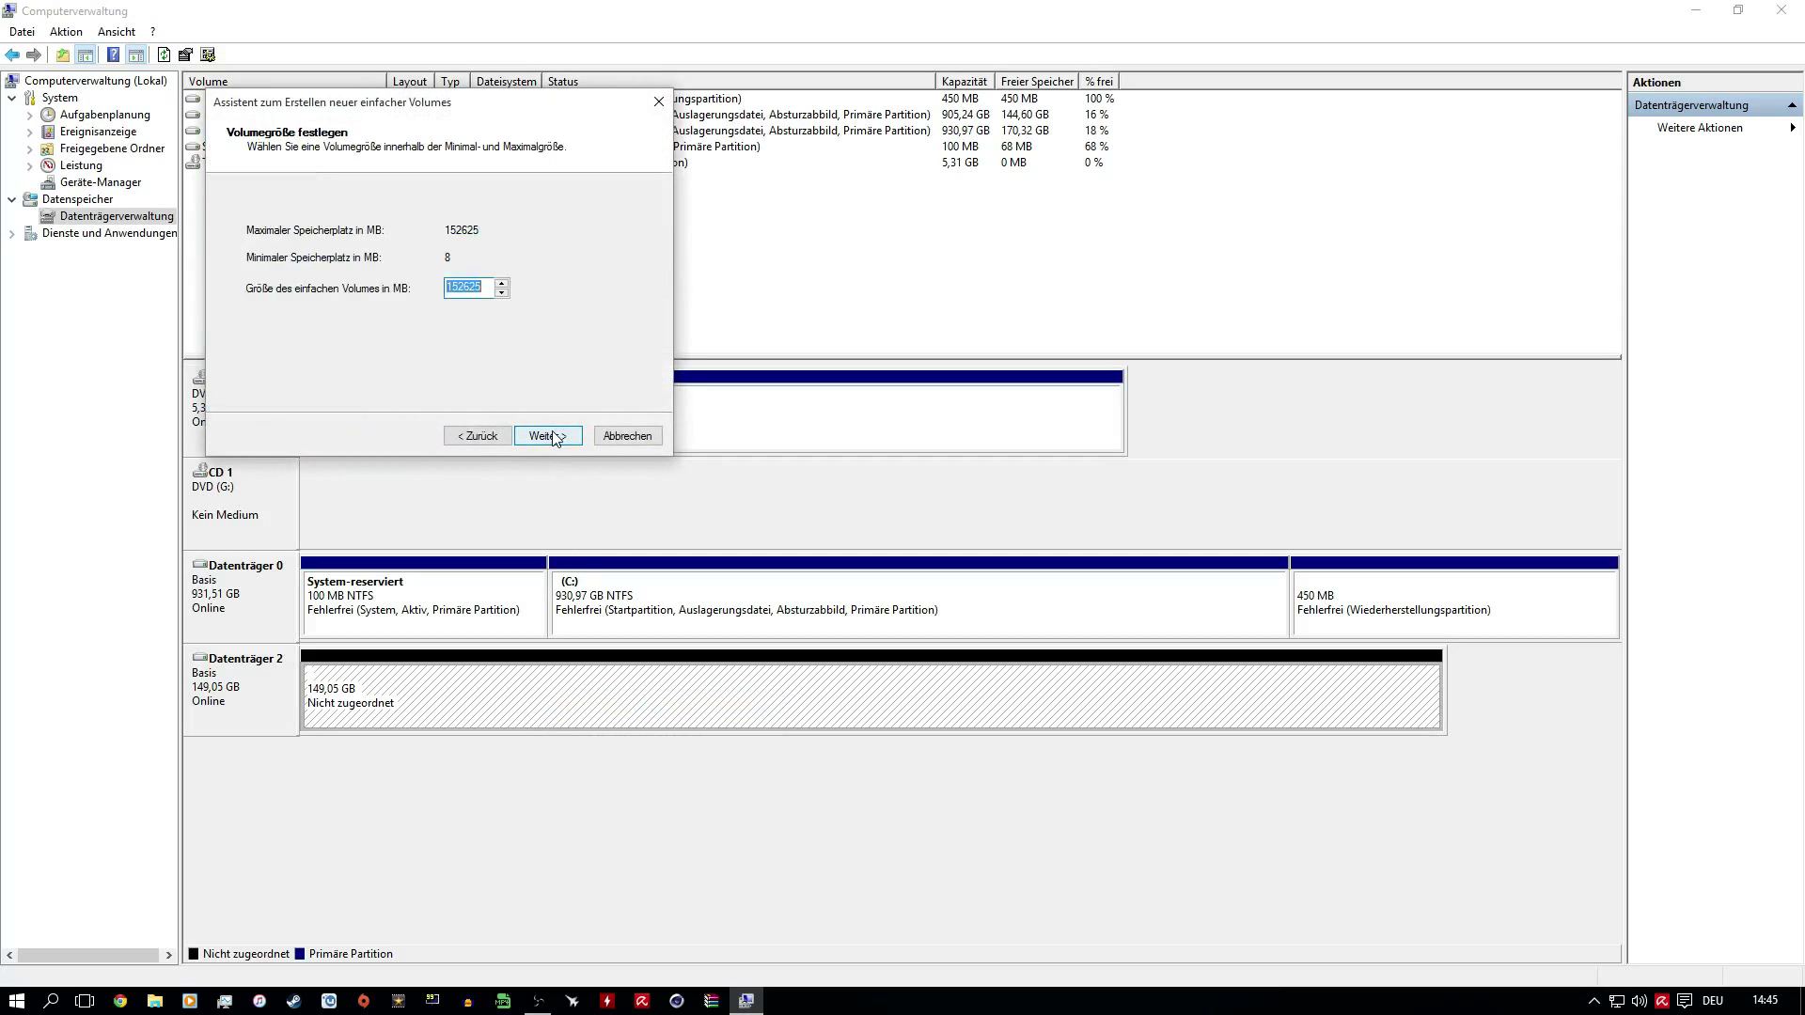
left_click(549, 436)
left_click(549, 435)
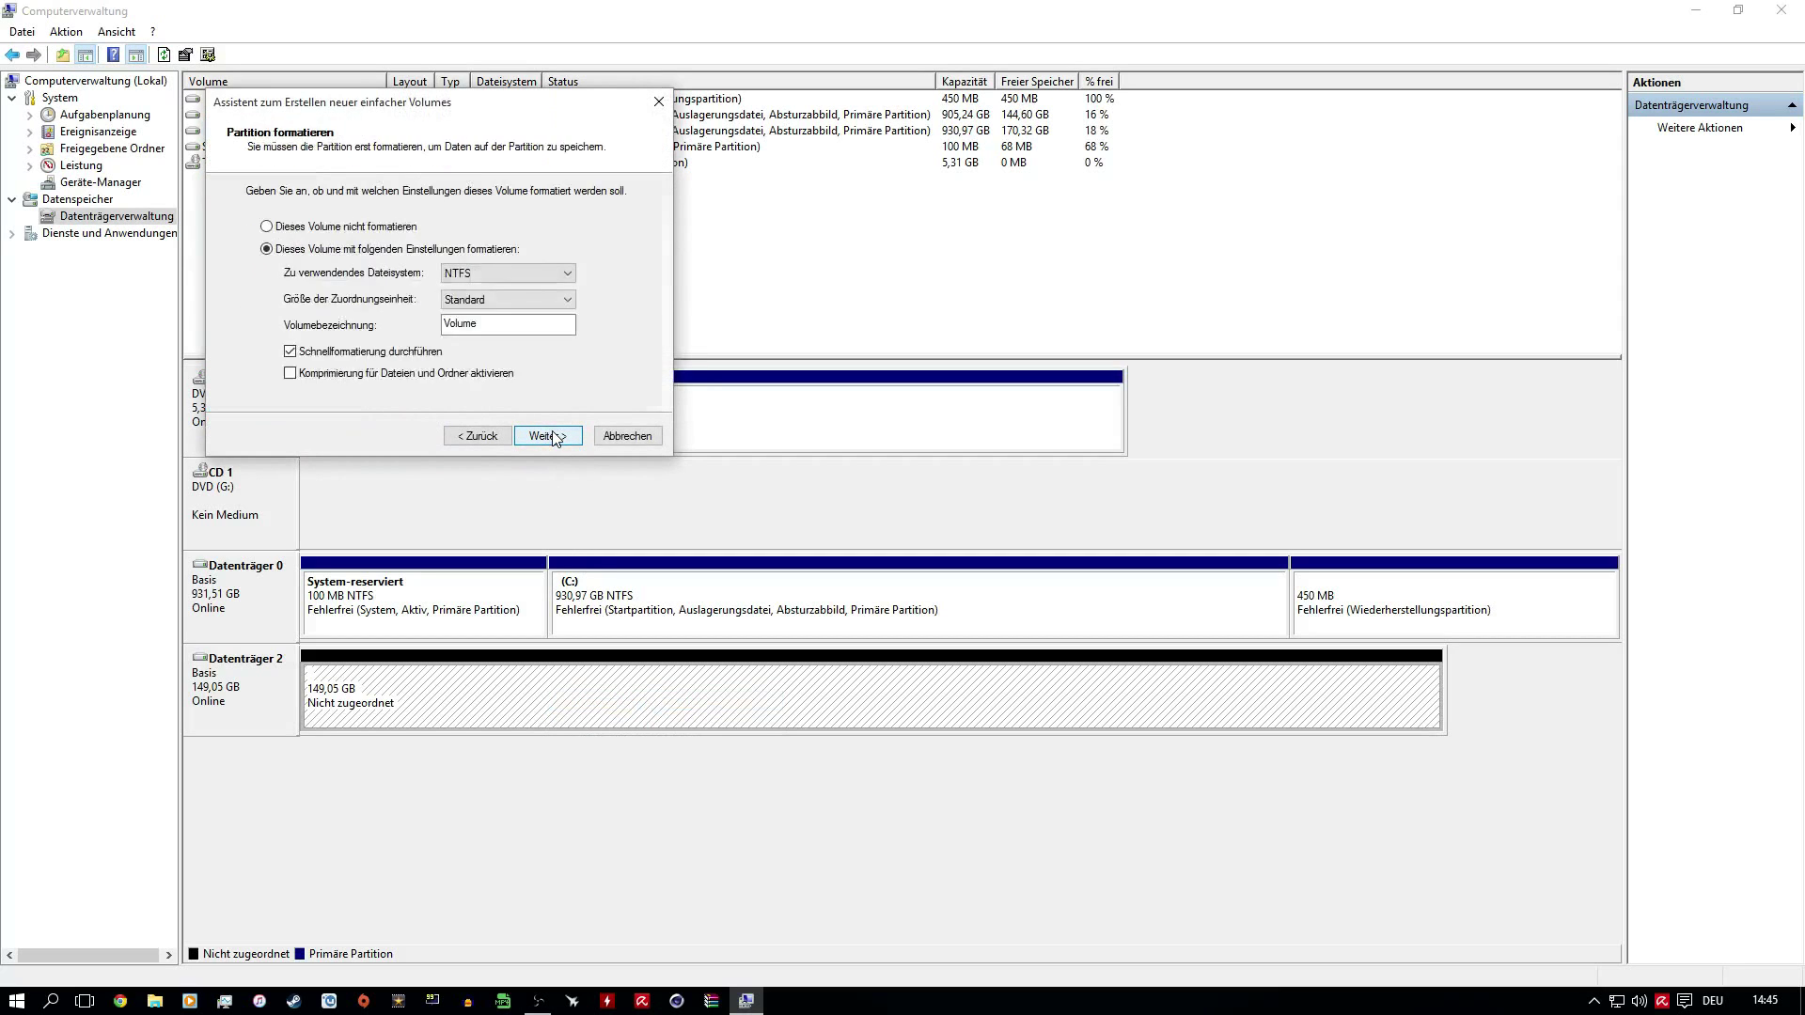
left_click(549, 435)
left_click(549, 435)
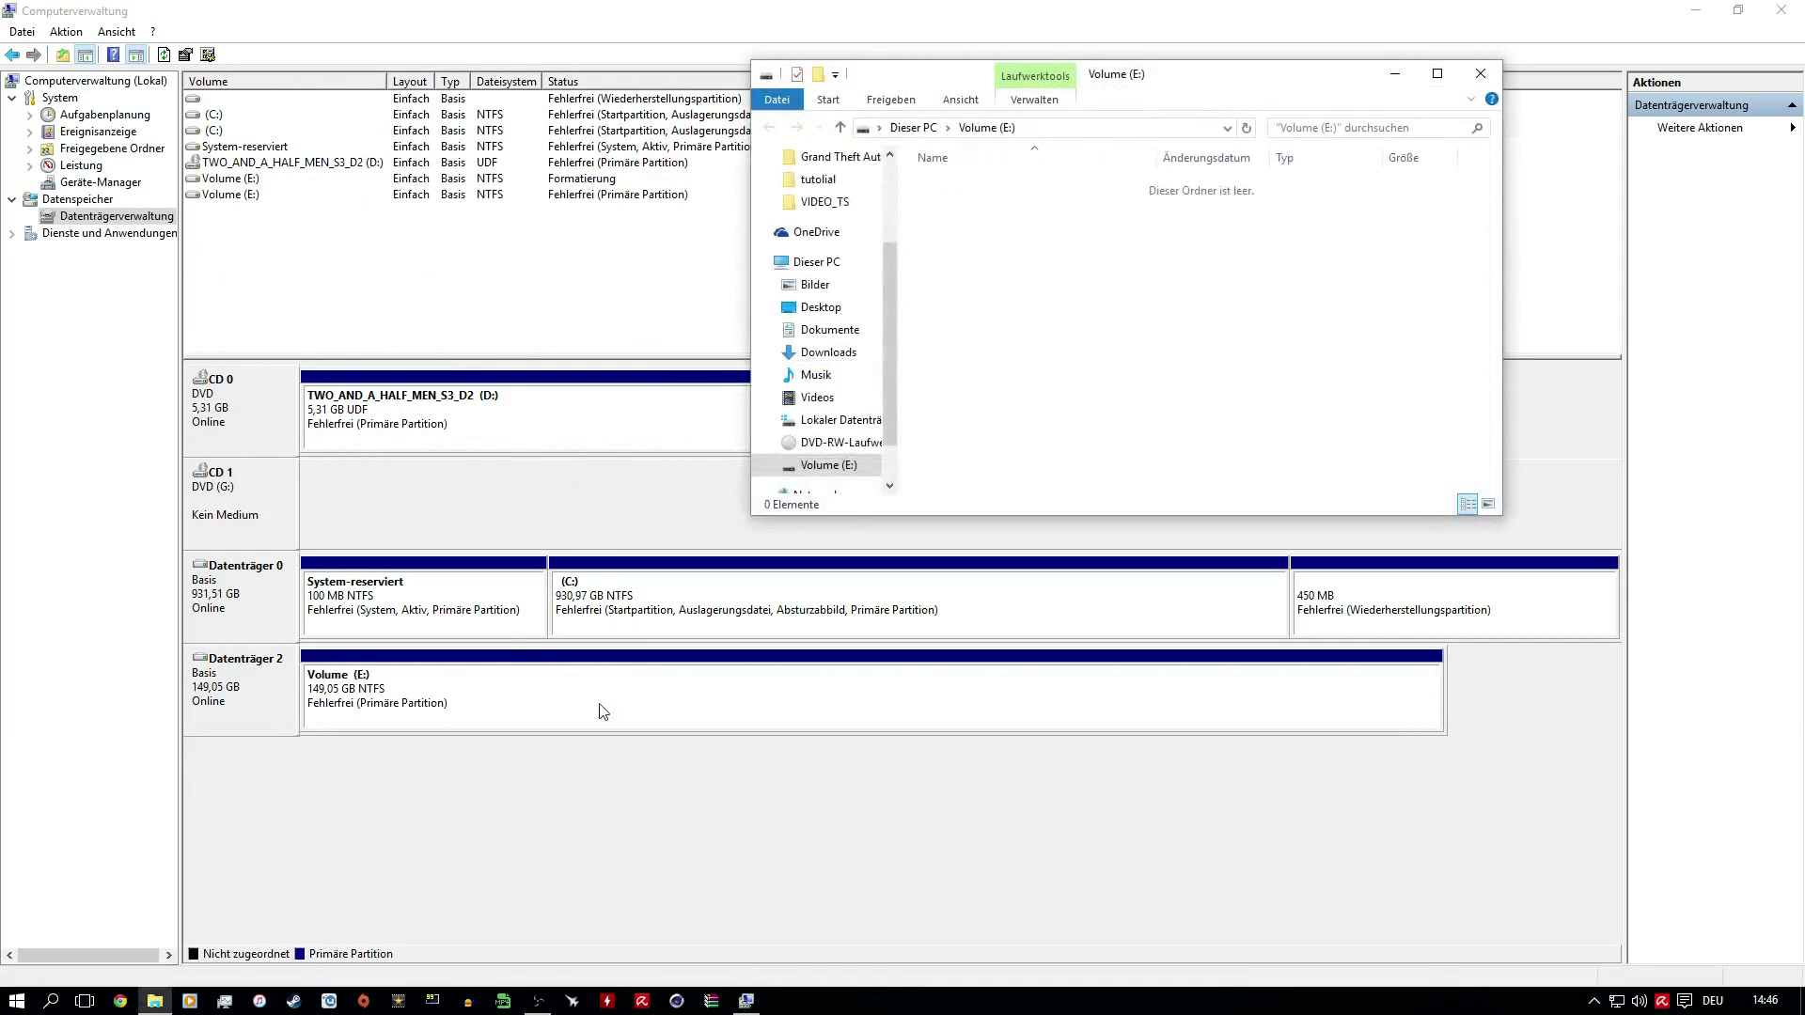
Check volume E: under Dieser PC, and close both Explorer and Computerverwaltung.
left_click(913, 127)
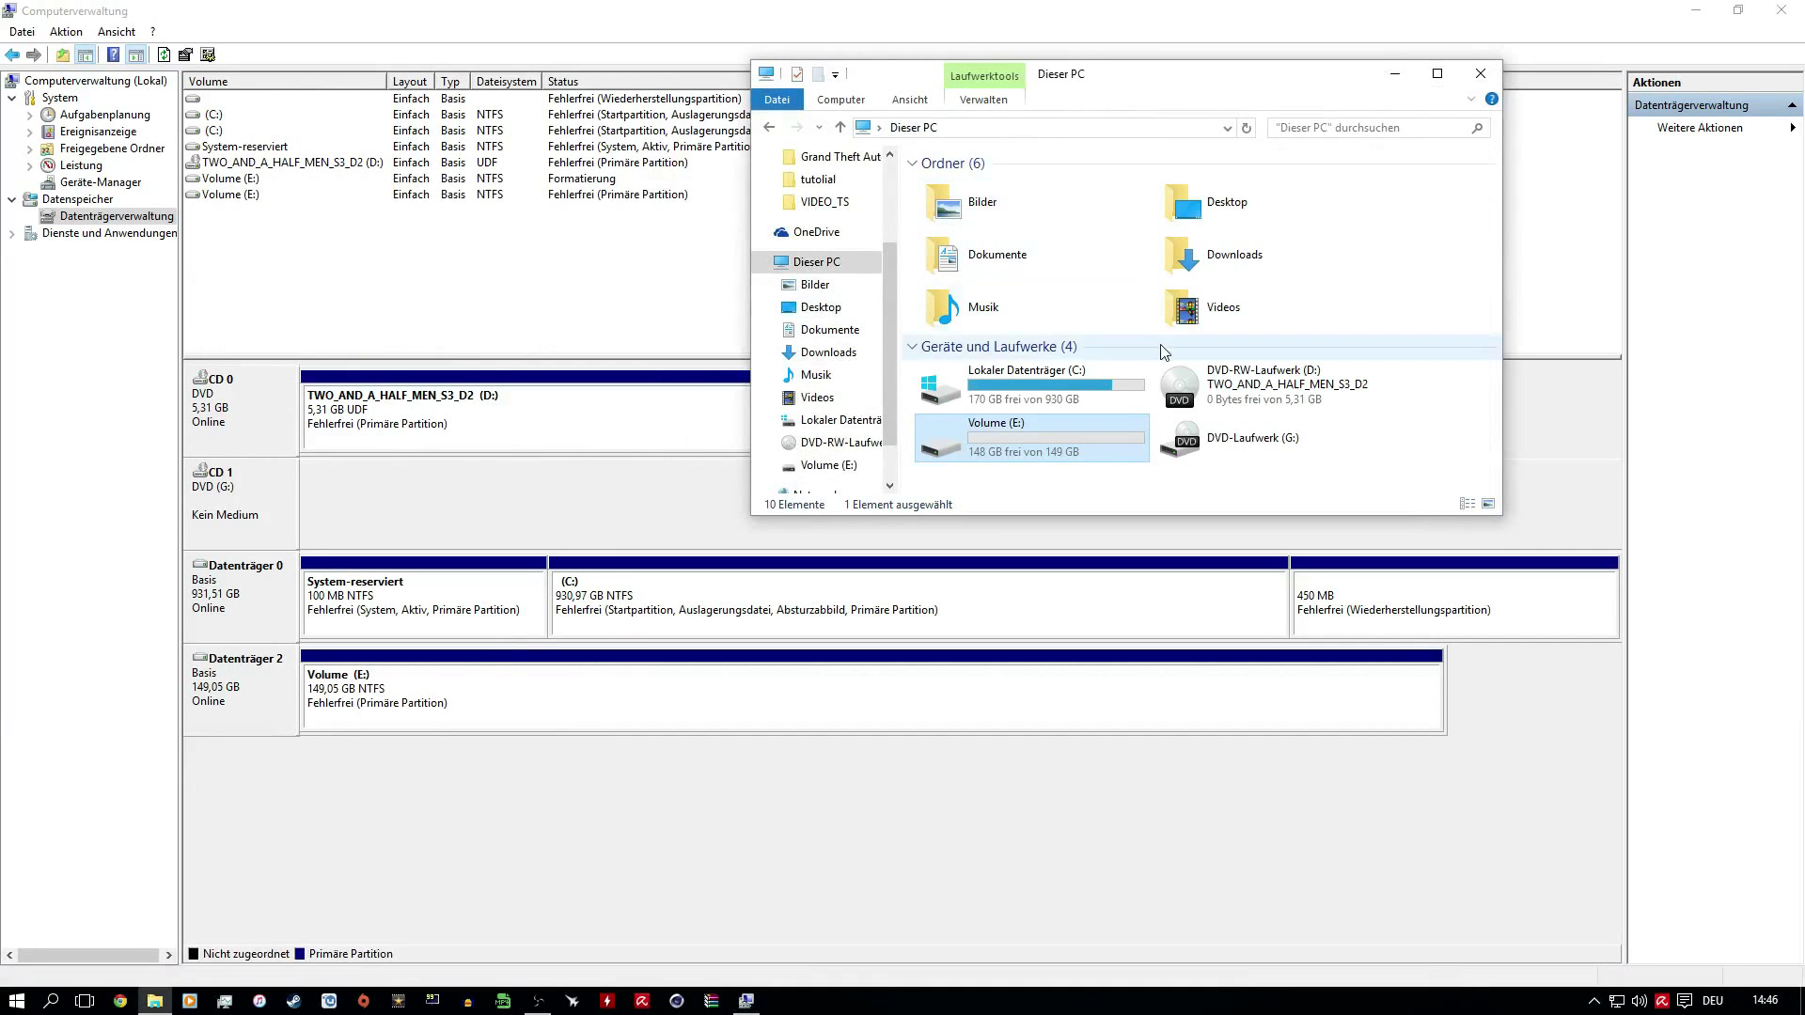
left_click(1481, 74)
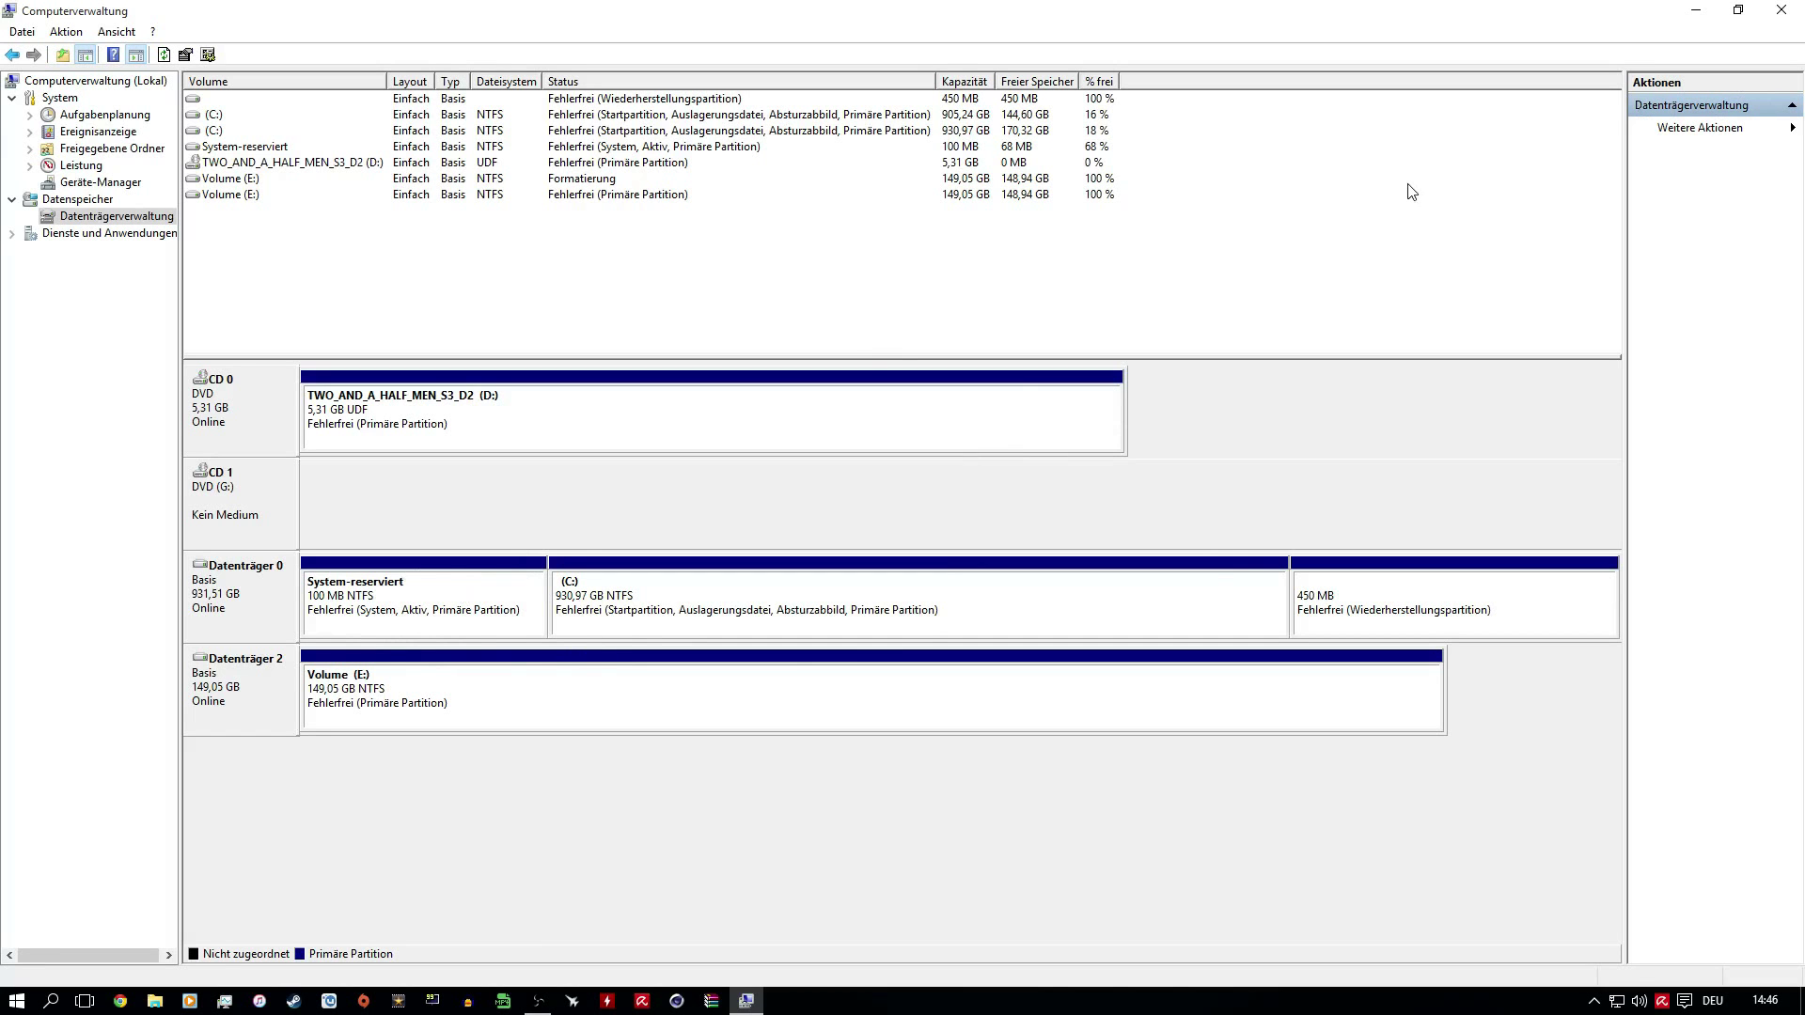
left_click(1780, 9)
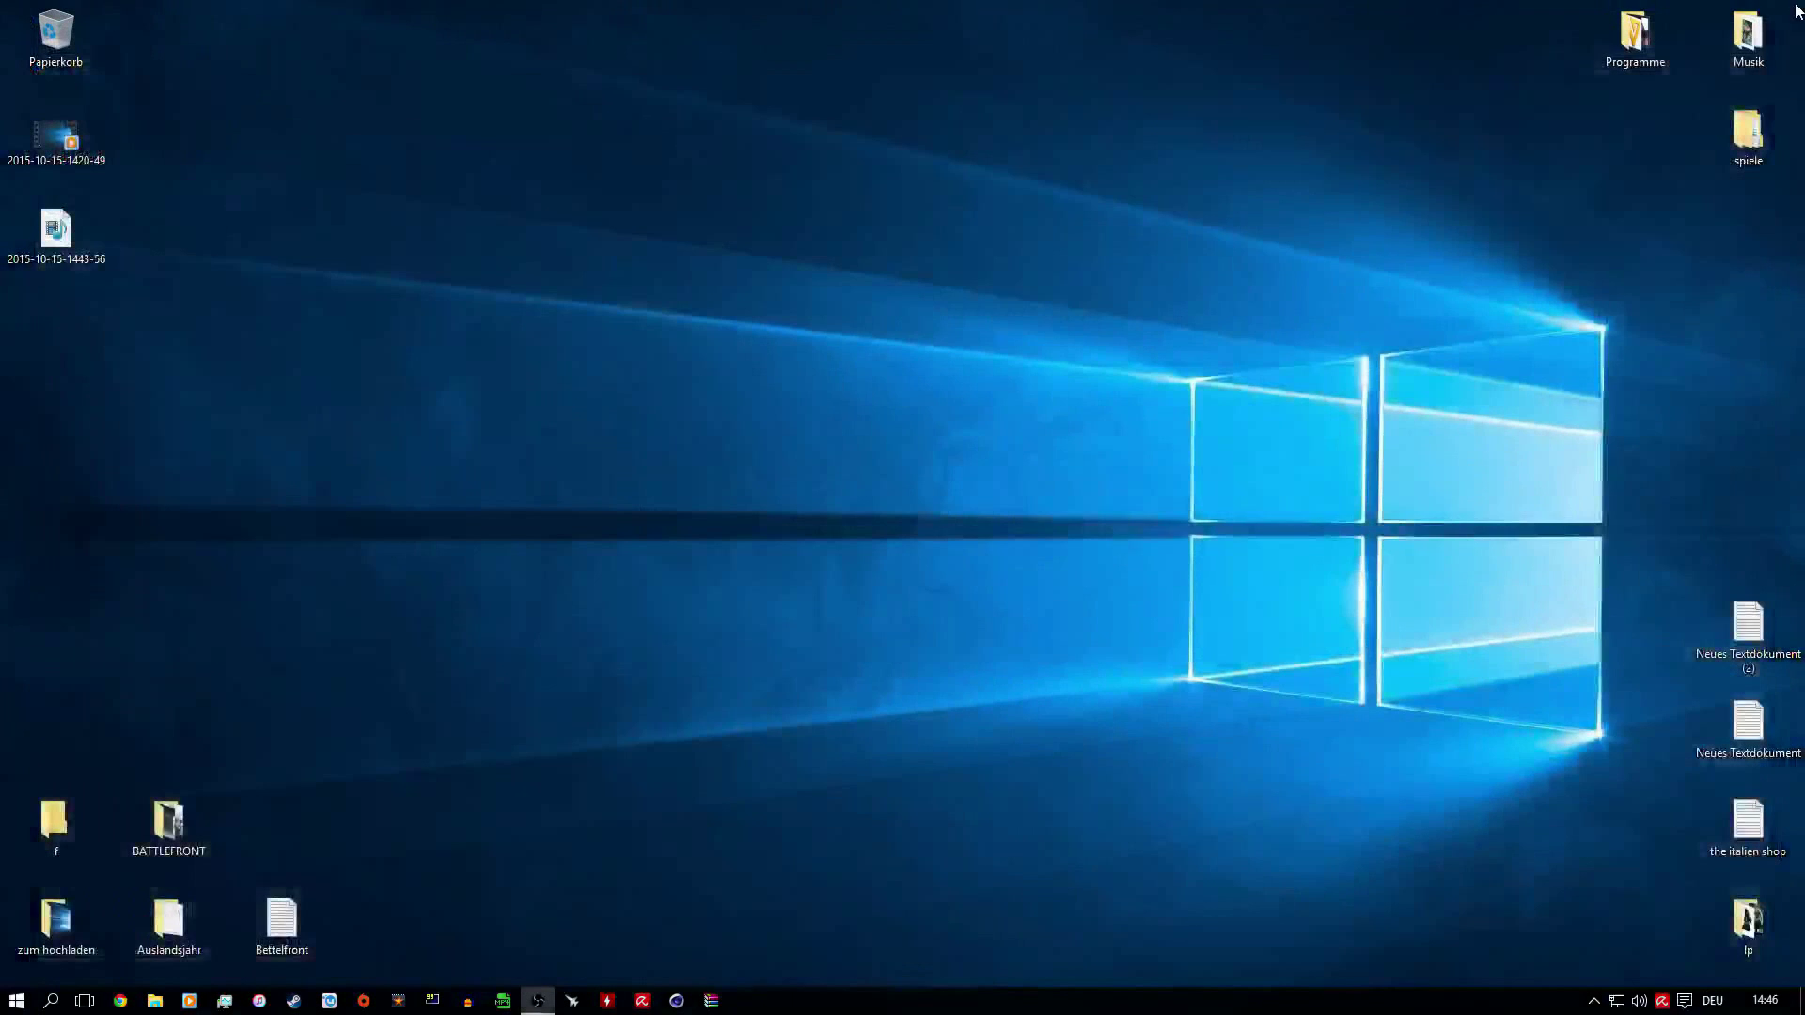